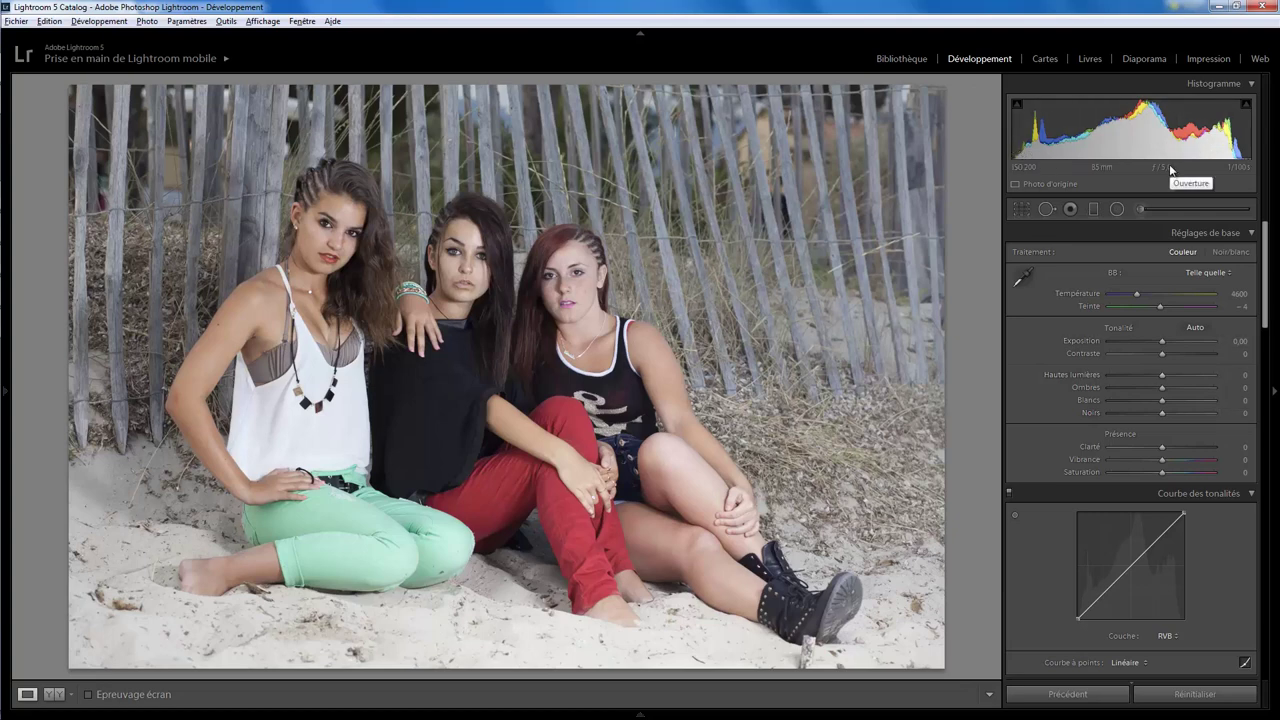
- Set Whites (Blancs) to +1 while previewing clipping, and reset Blacks (Noirs) to 0
key("alt")
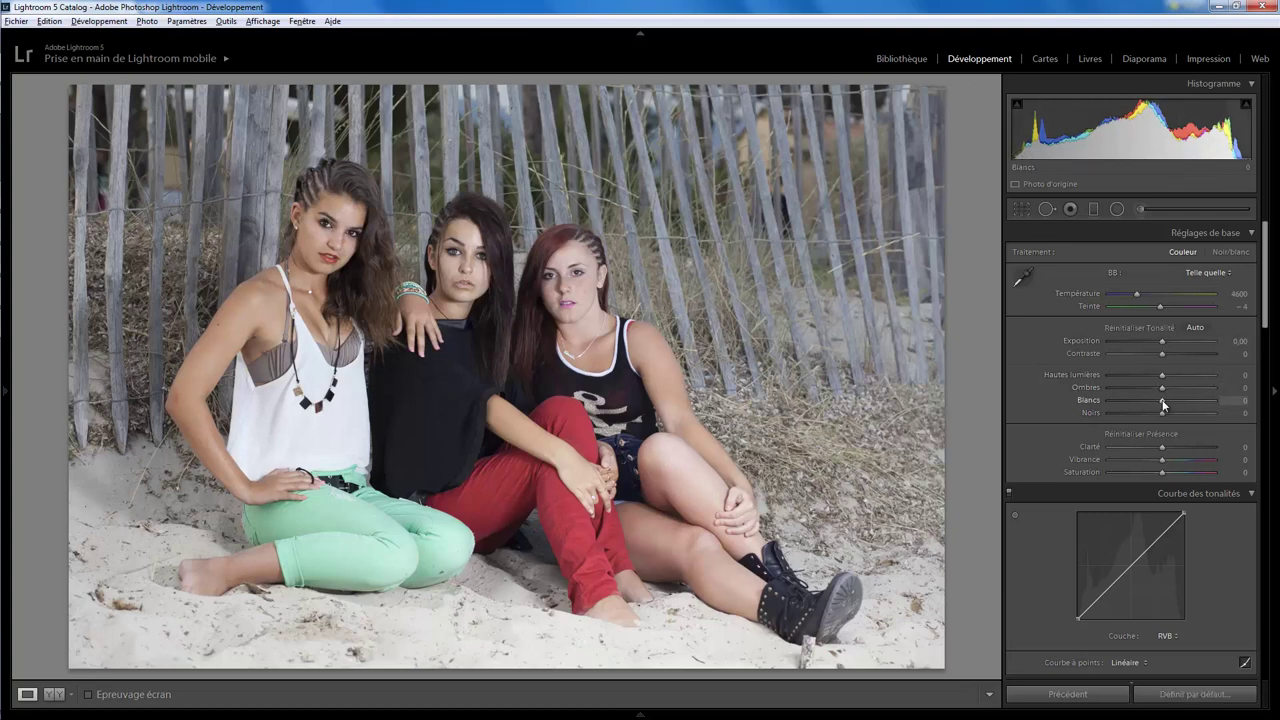
left_click_drag(1163, 403, 1164, 403)
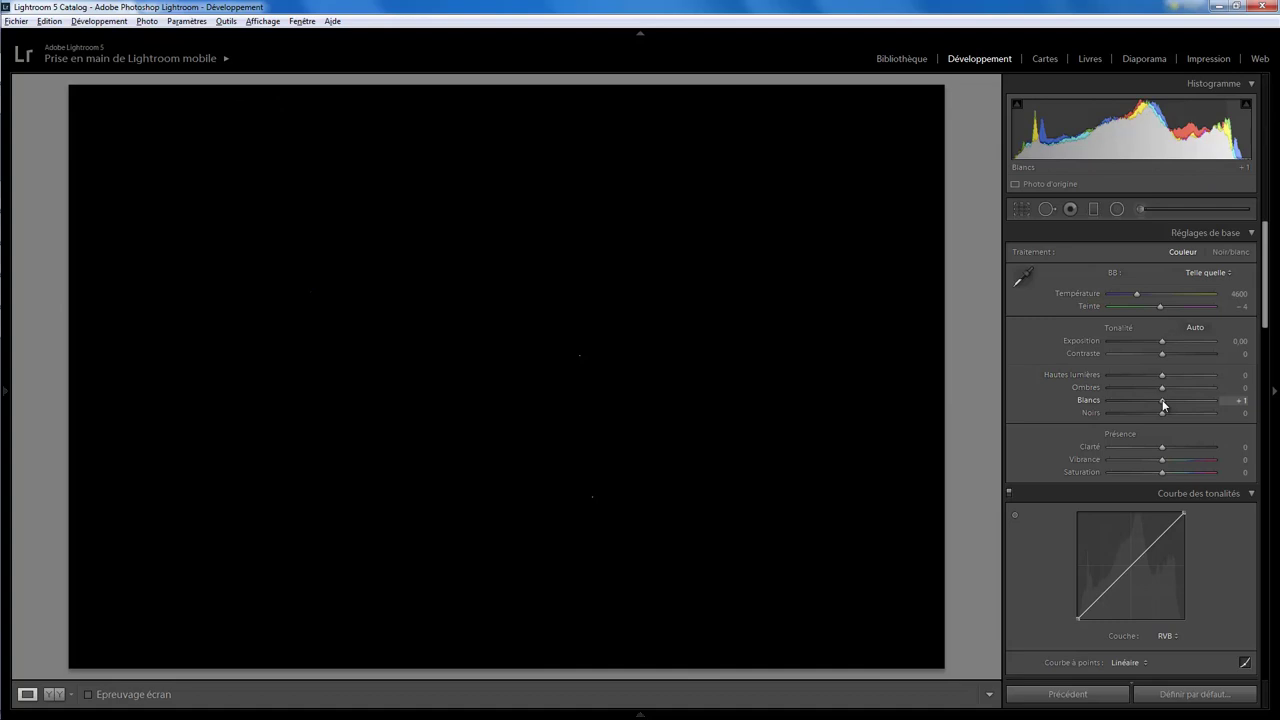
left_click_drag(1163, 402, 1155, 413)
key("alt")
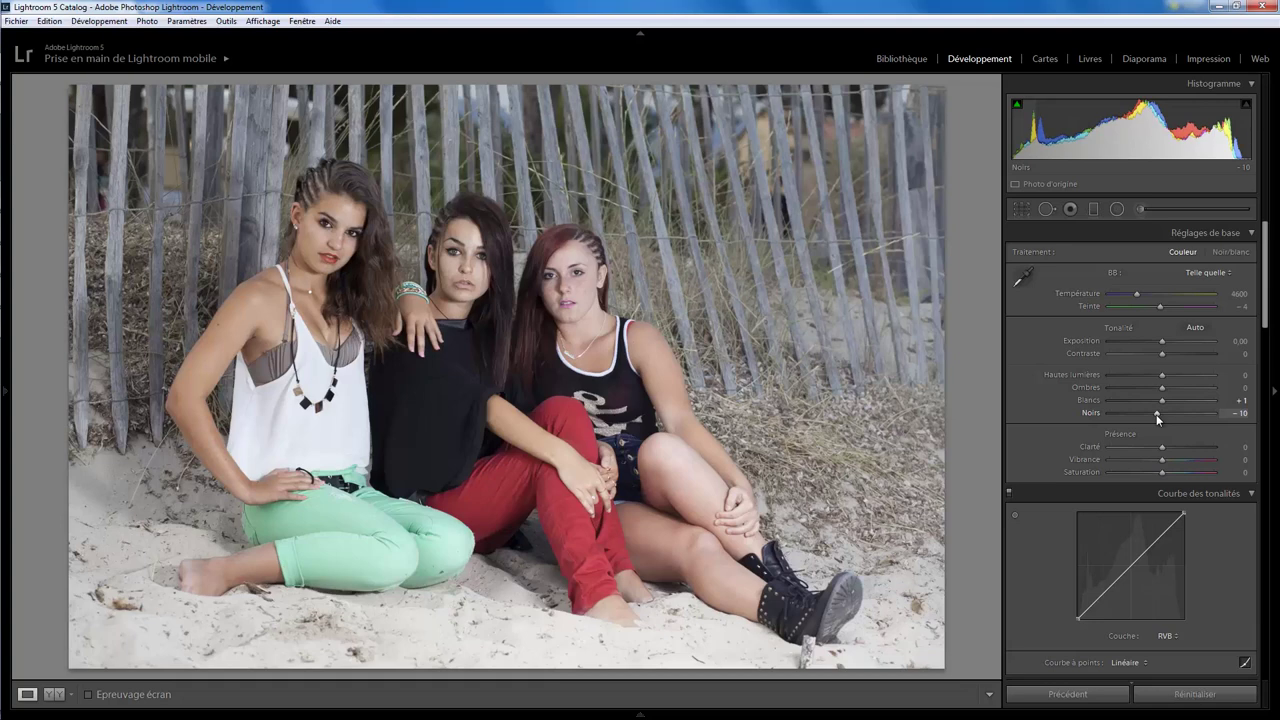
double_click(1156, 414)
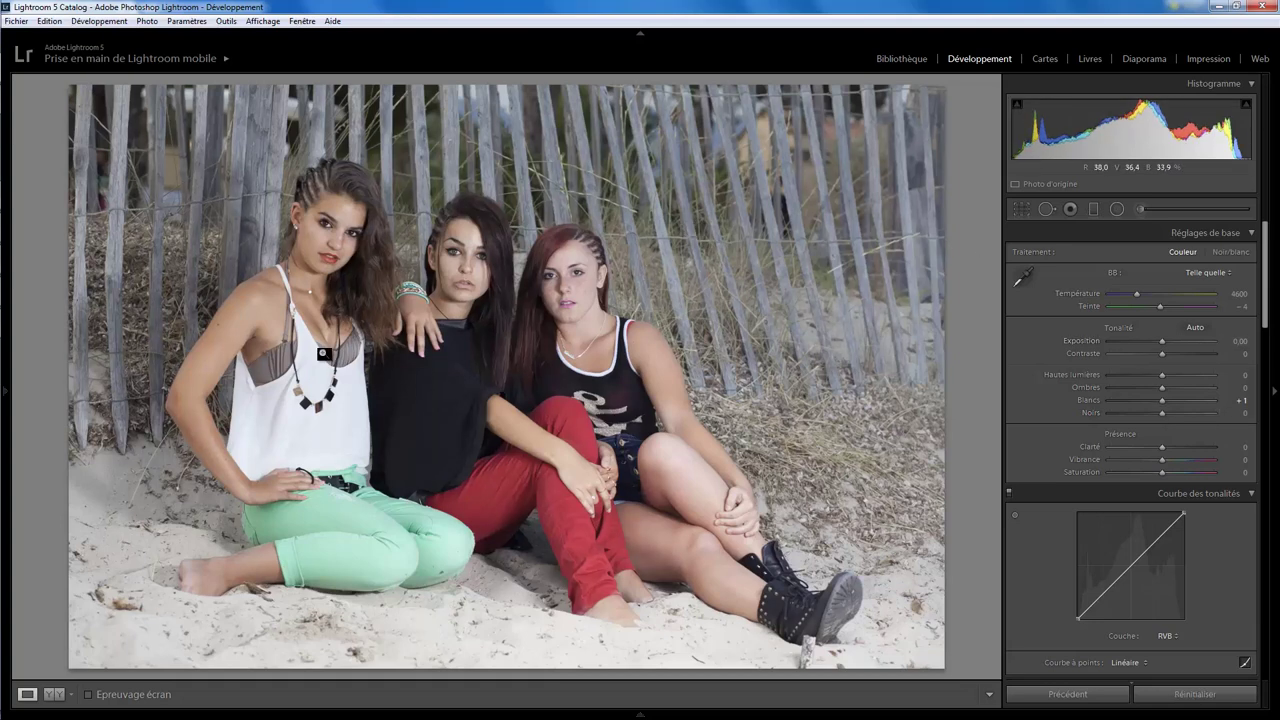
left_click(458, 265)
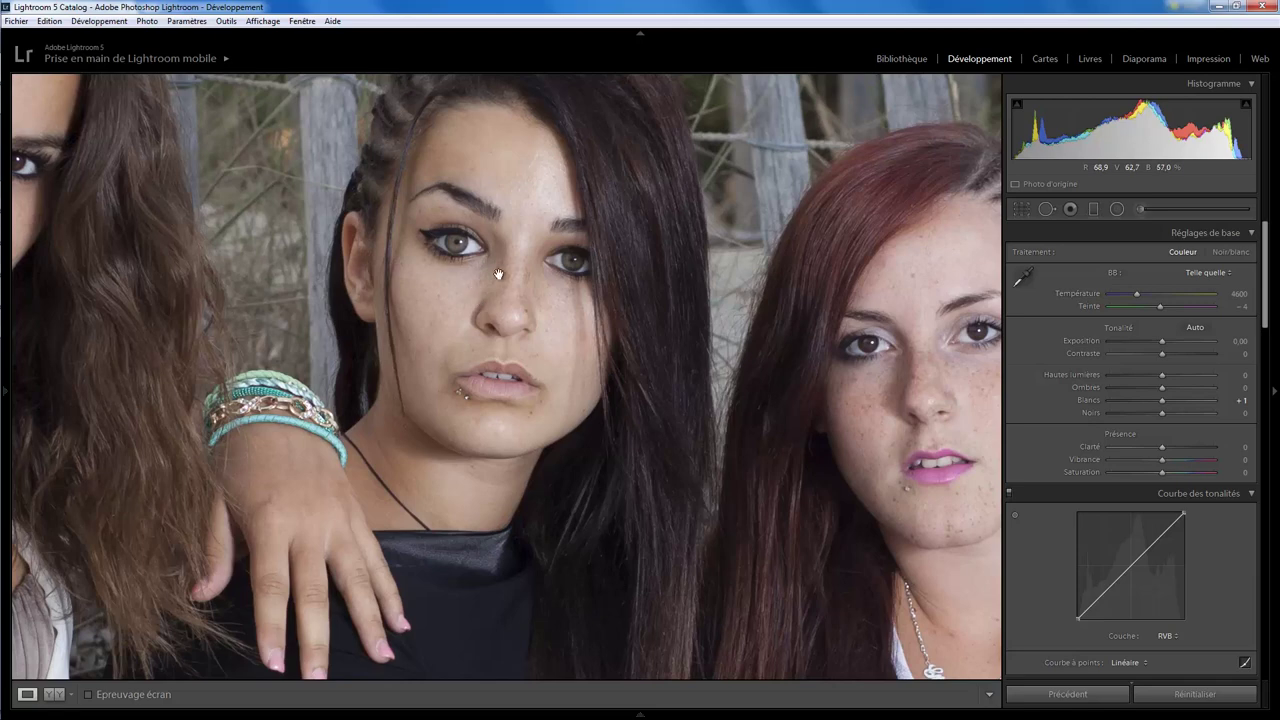
left_click_drag(499, 275, 391, 278)
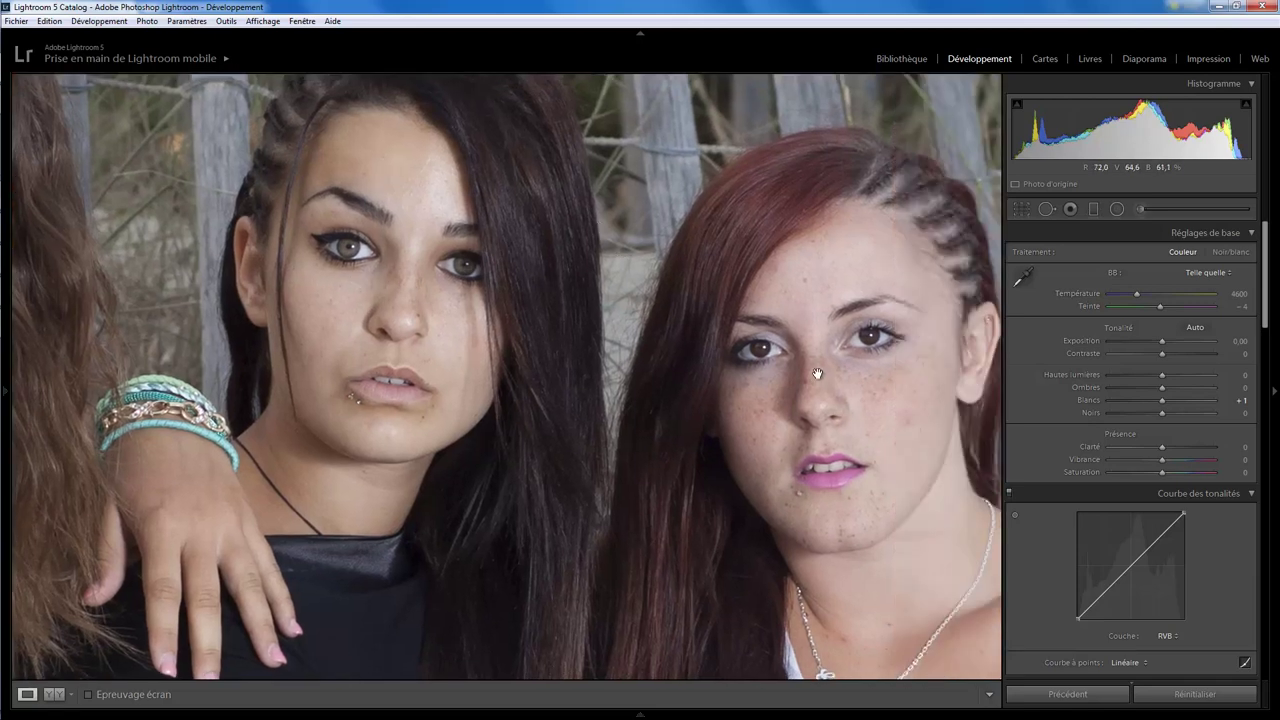
left_click_drag(817, 373, 695, 343)
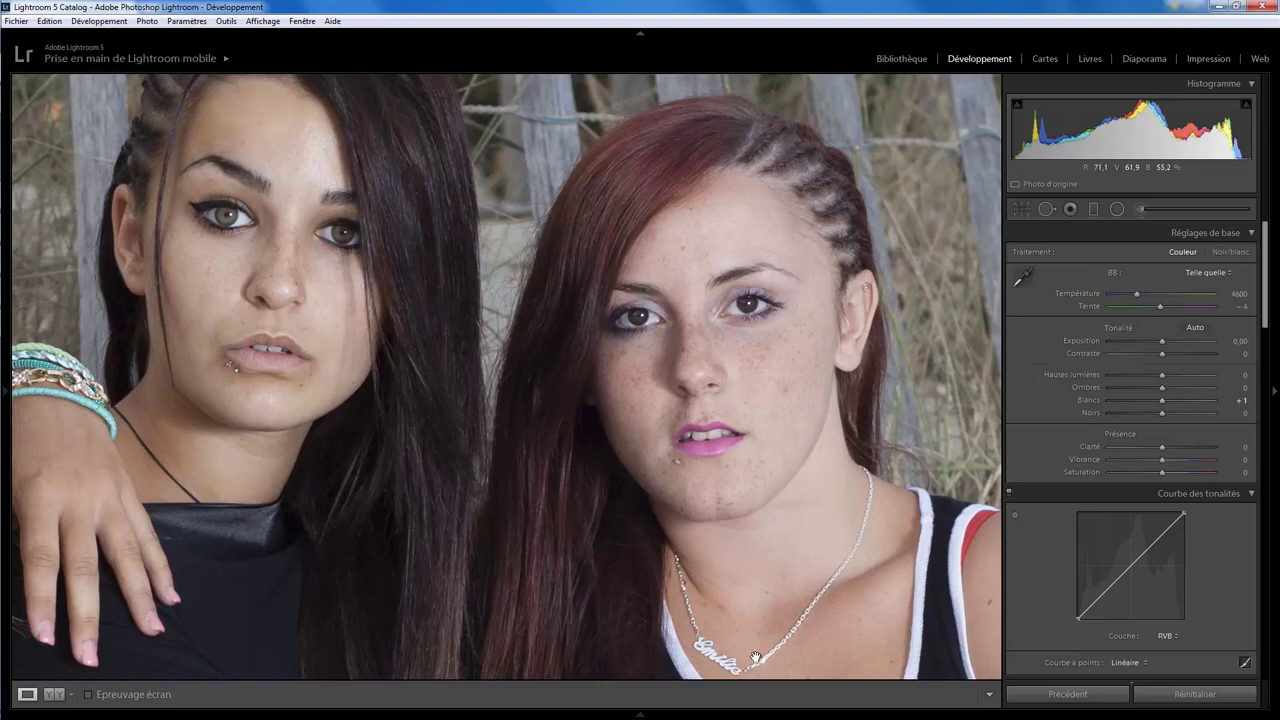
scroll(757, 657, "down", 3)
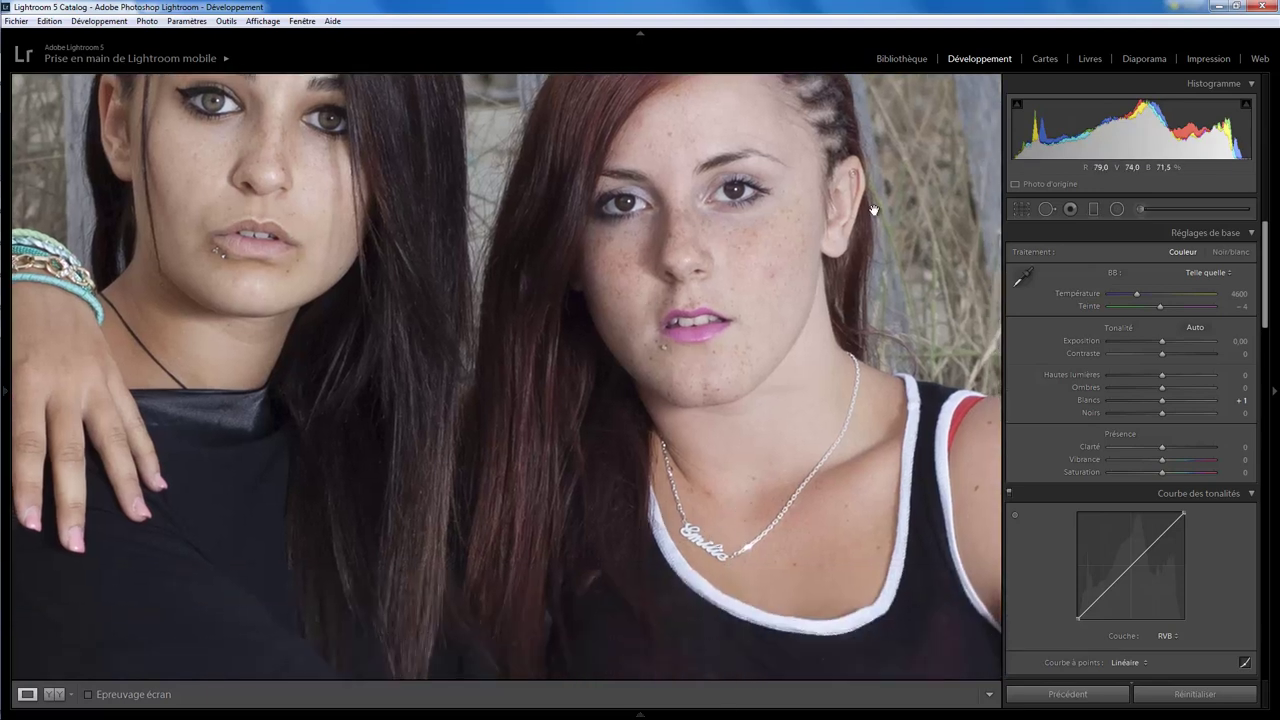
left_click_drag(654, 277, 864, 375)
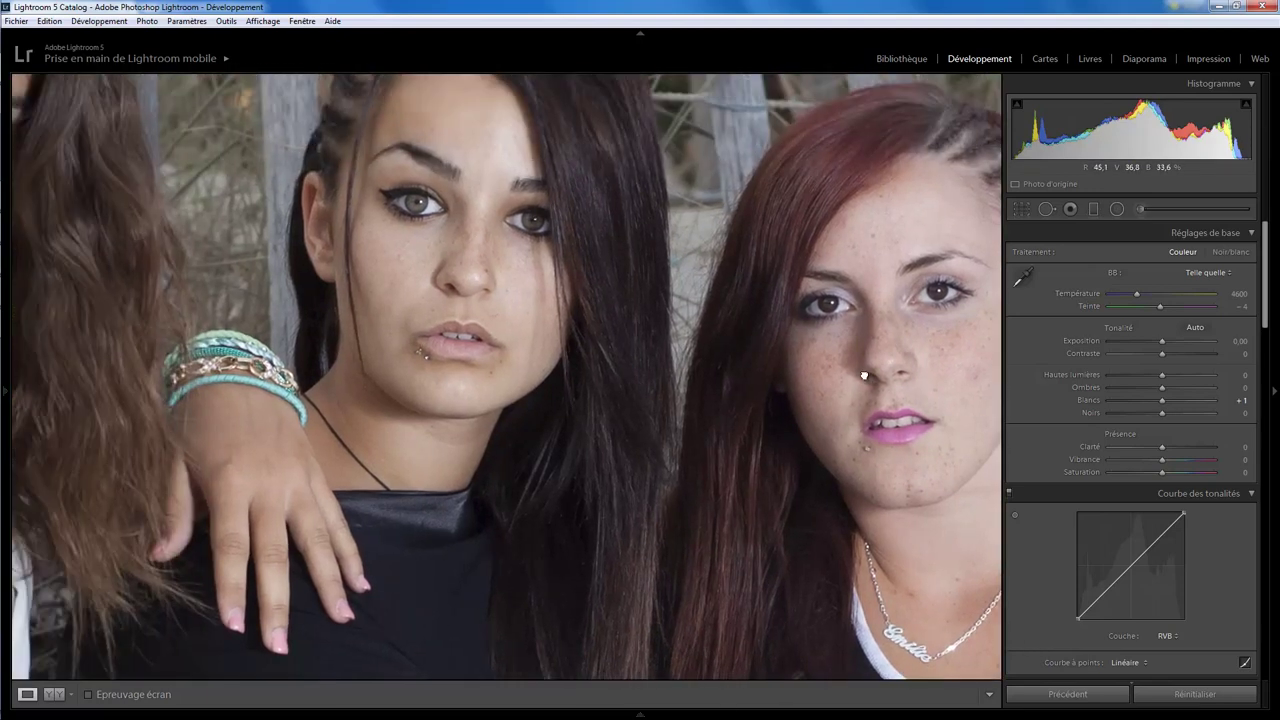
left_click(453, 296)
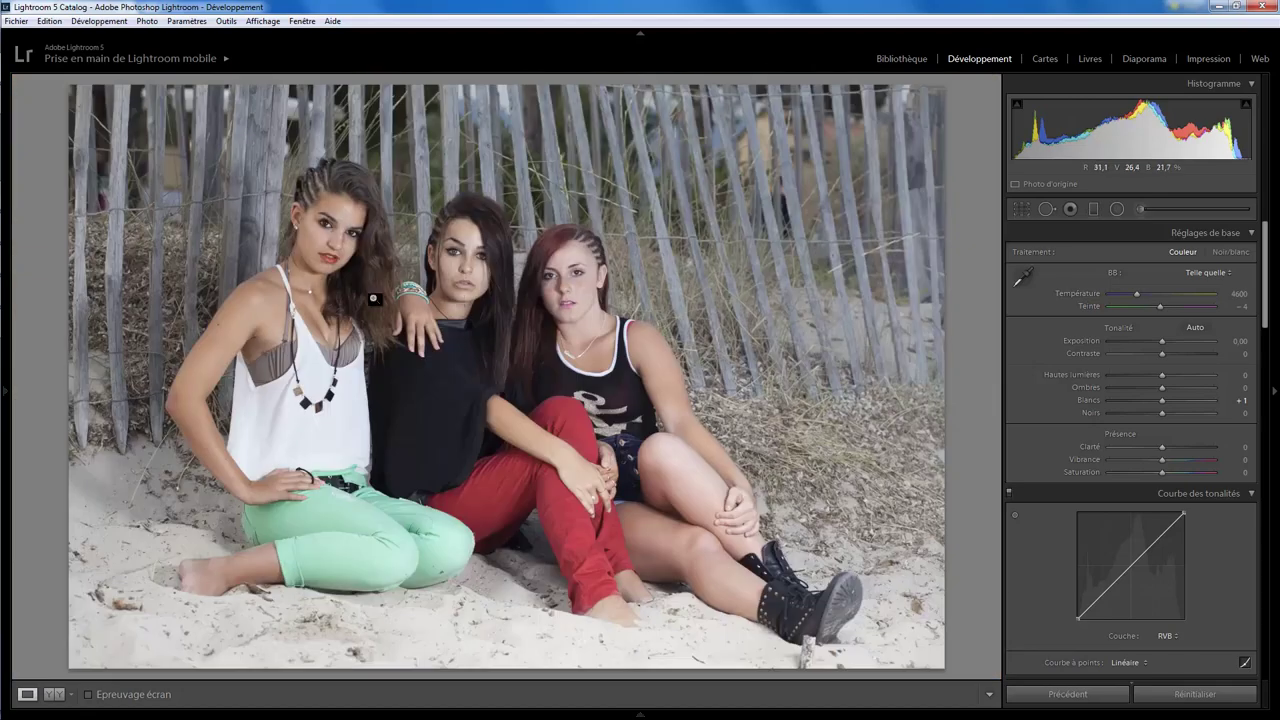
left_click(583, 283)
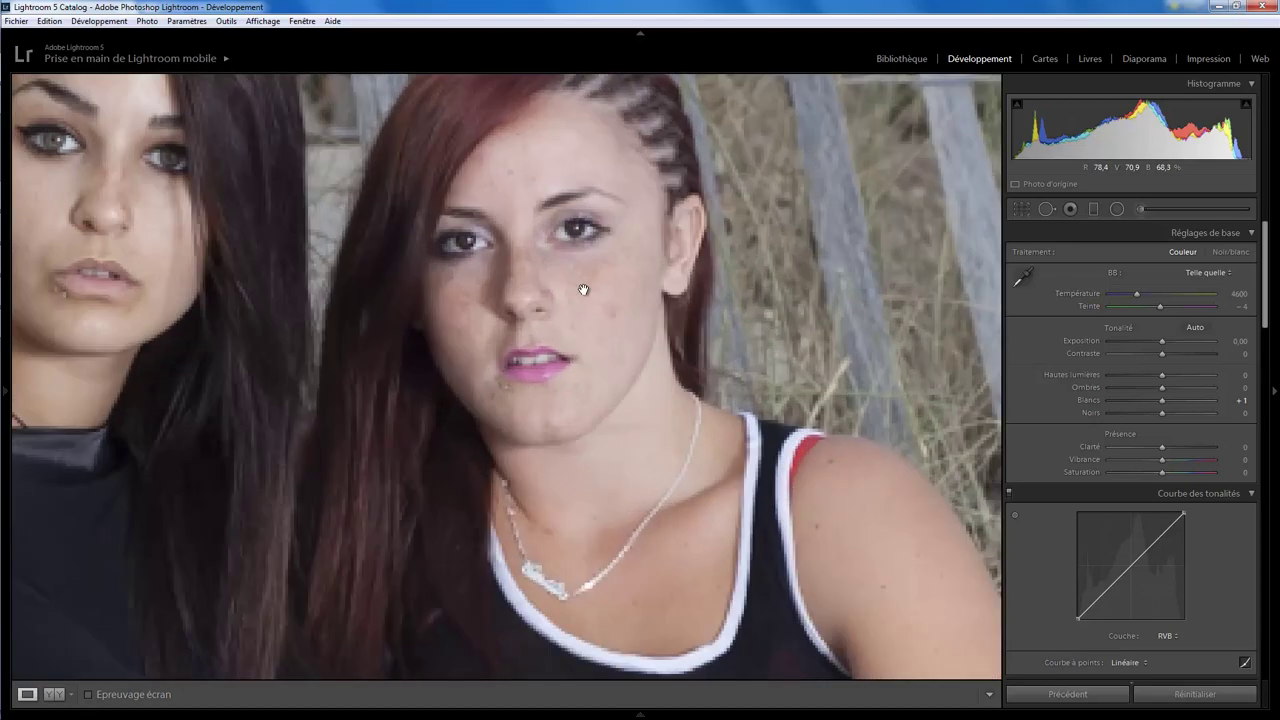
left_click_drag(534, 301, 769, 341)
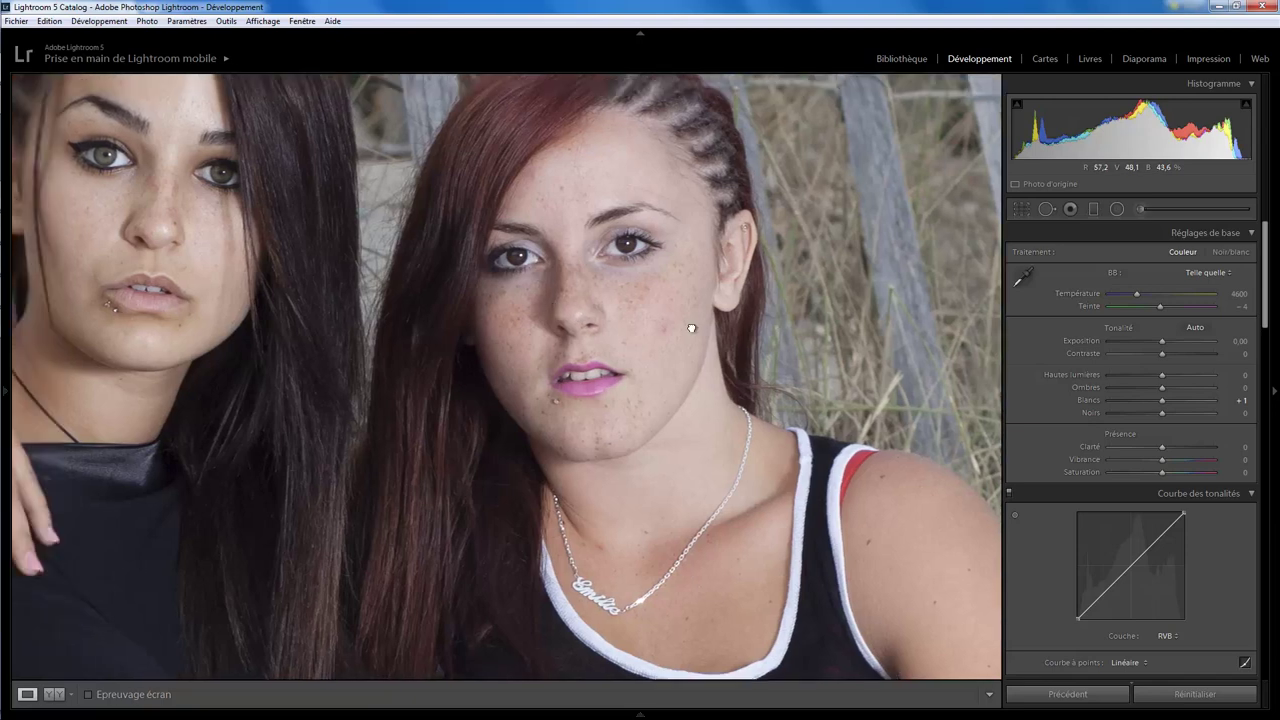
mouse_move(344, 250)
left_mouse_down()
mouse_move(359, 345)
mouse_move(672, 353)
left_mouse_up()
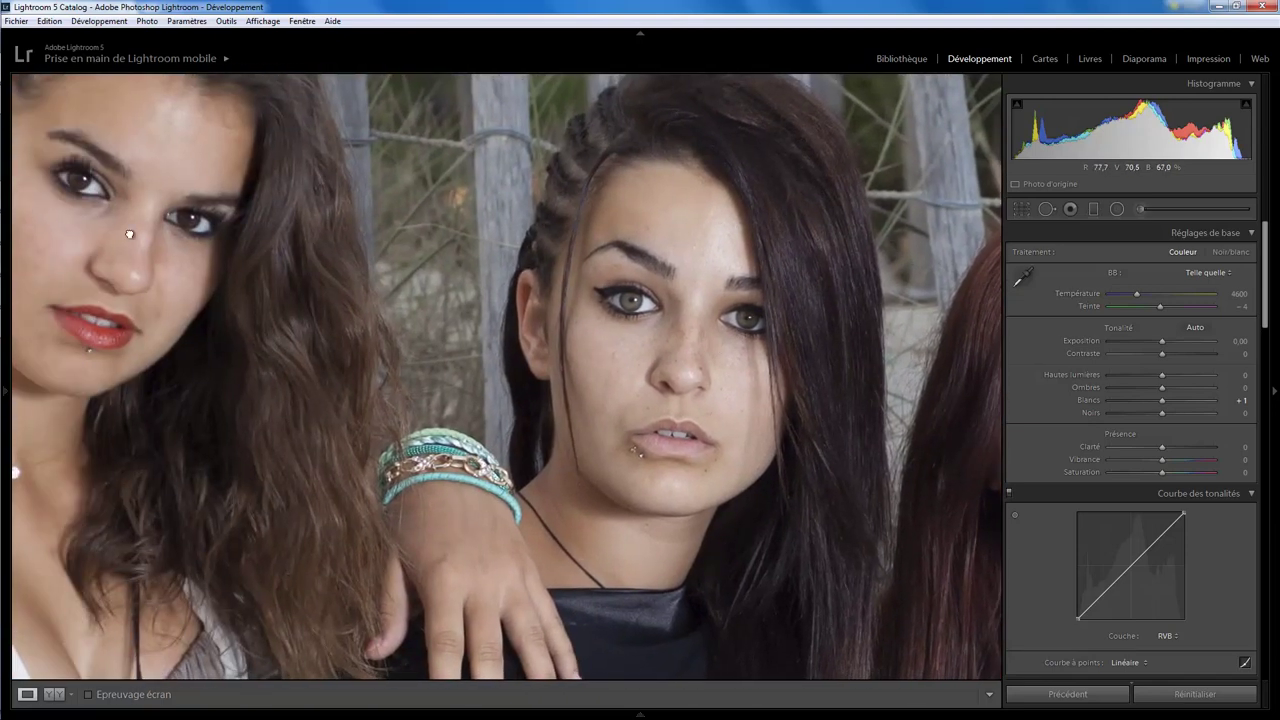
left_click_drag(129, 234, 212, 259)
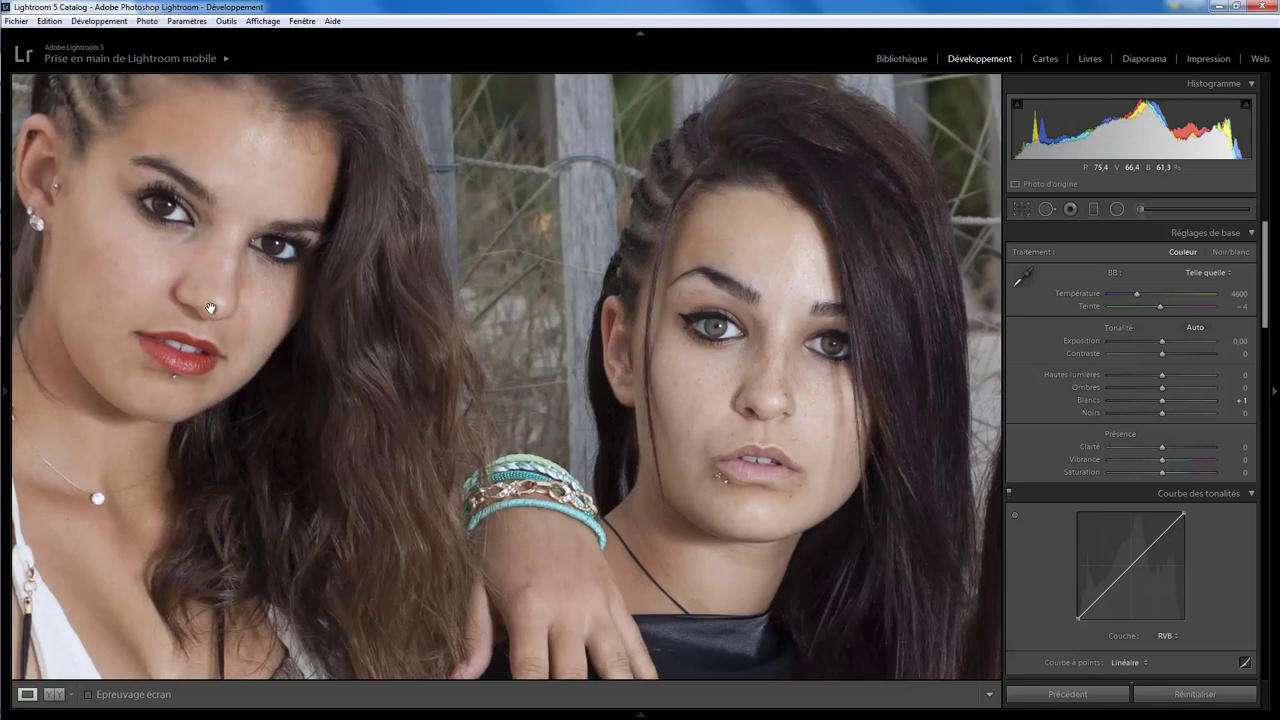
left_click_drag(247, 178, 249, 248)
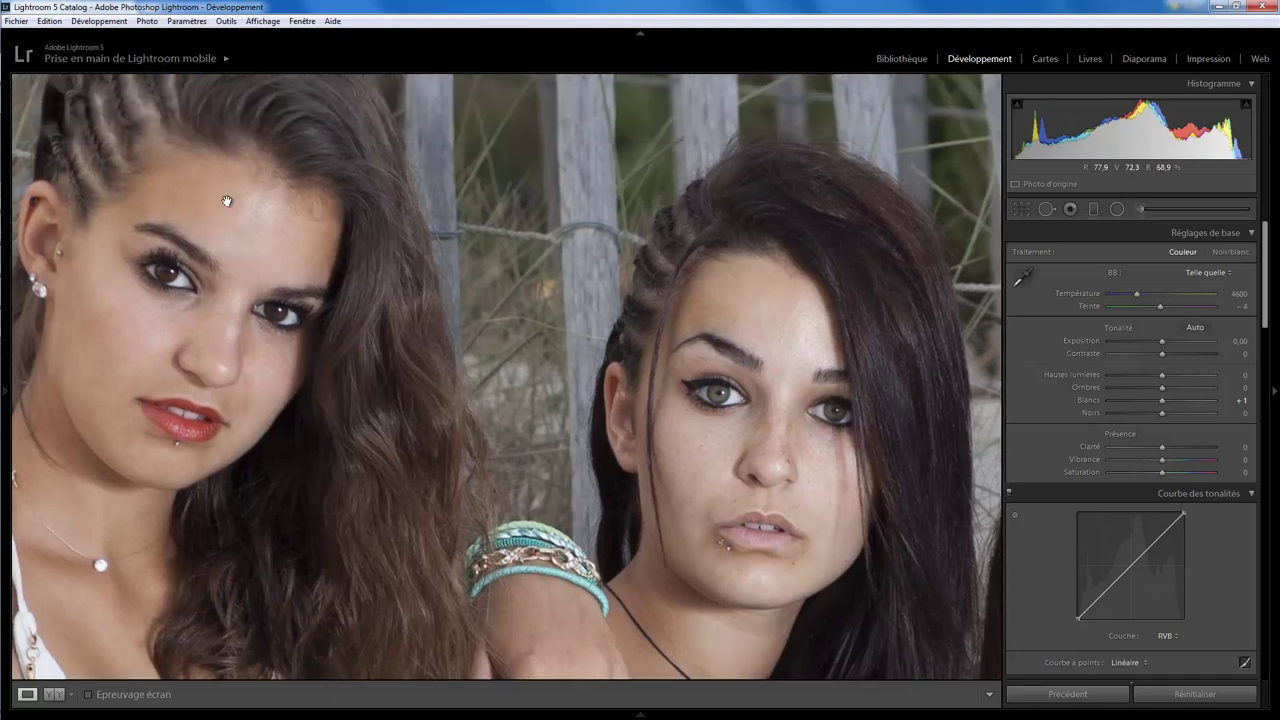
left_click_drag(121, 369, 476, 159)
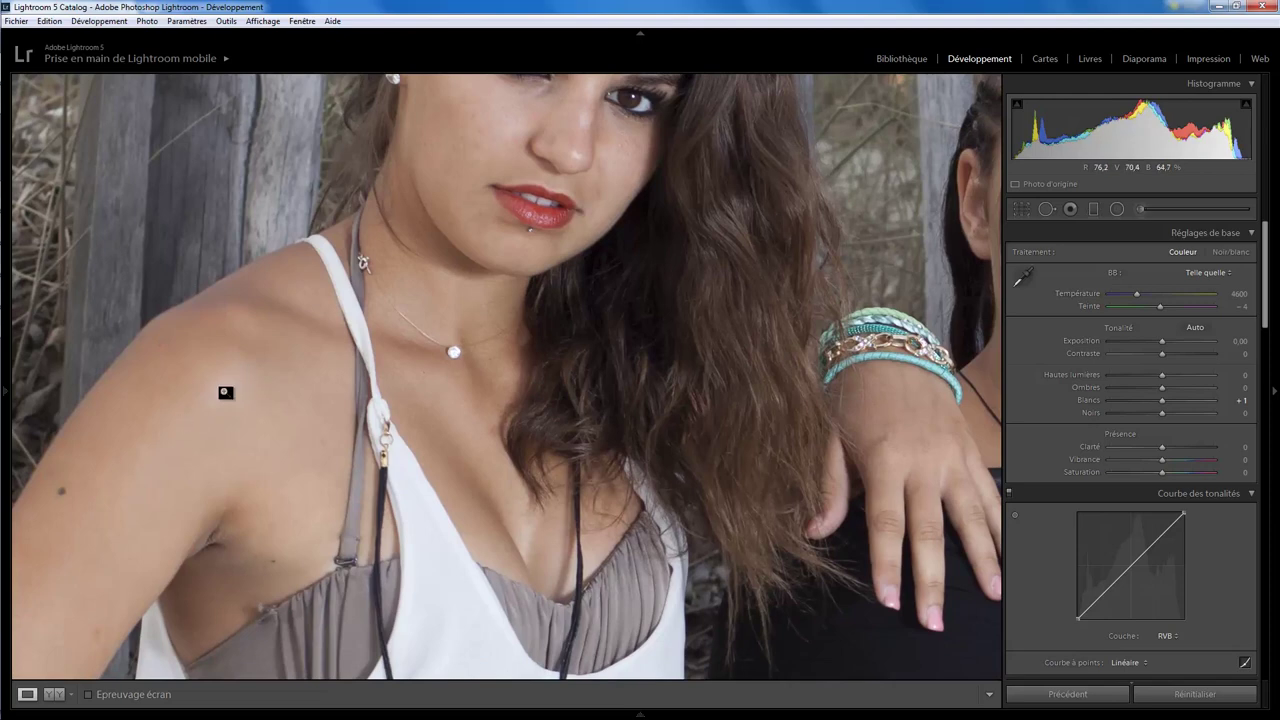
left_click(226, 392)
left_click(405, 575)
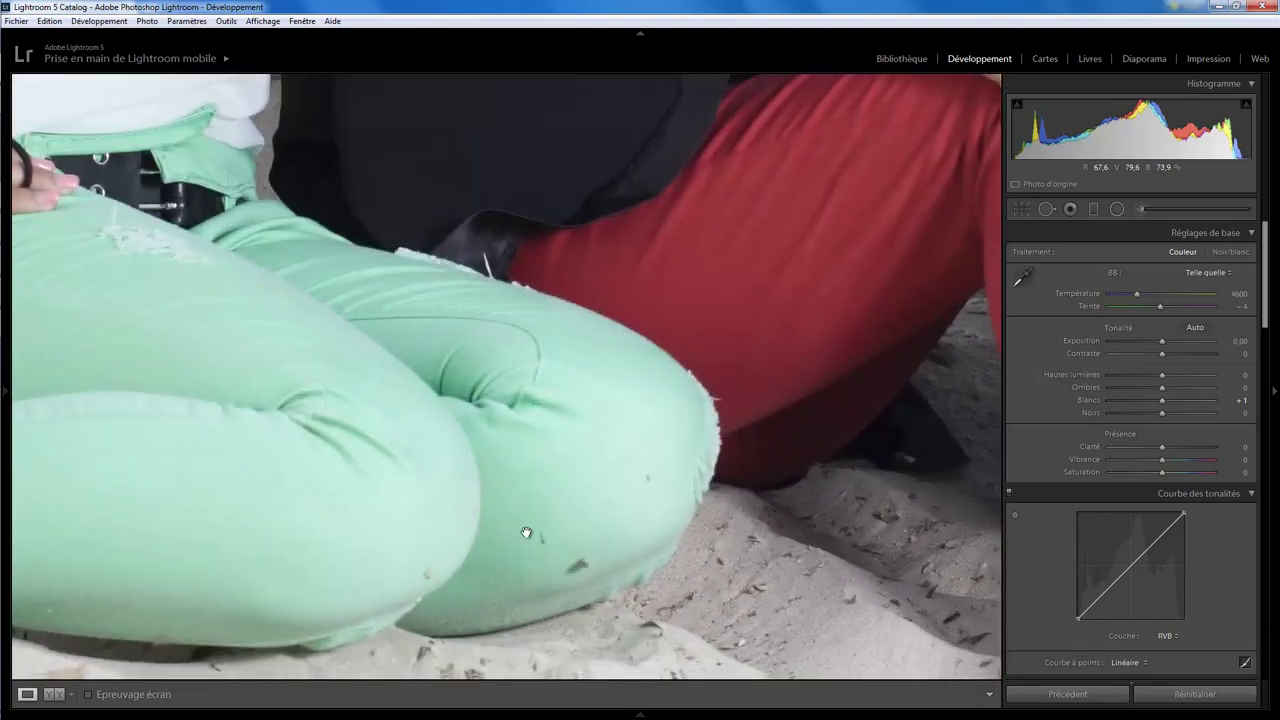
left_click_drag(526, 532, 470, 462)
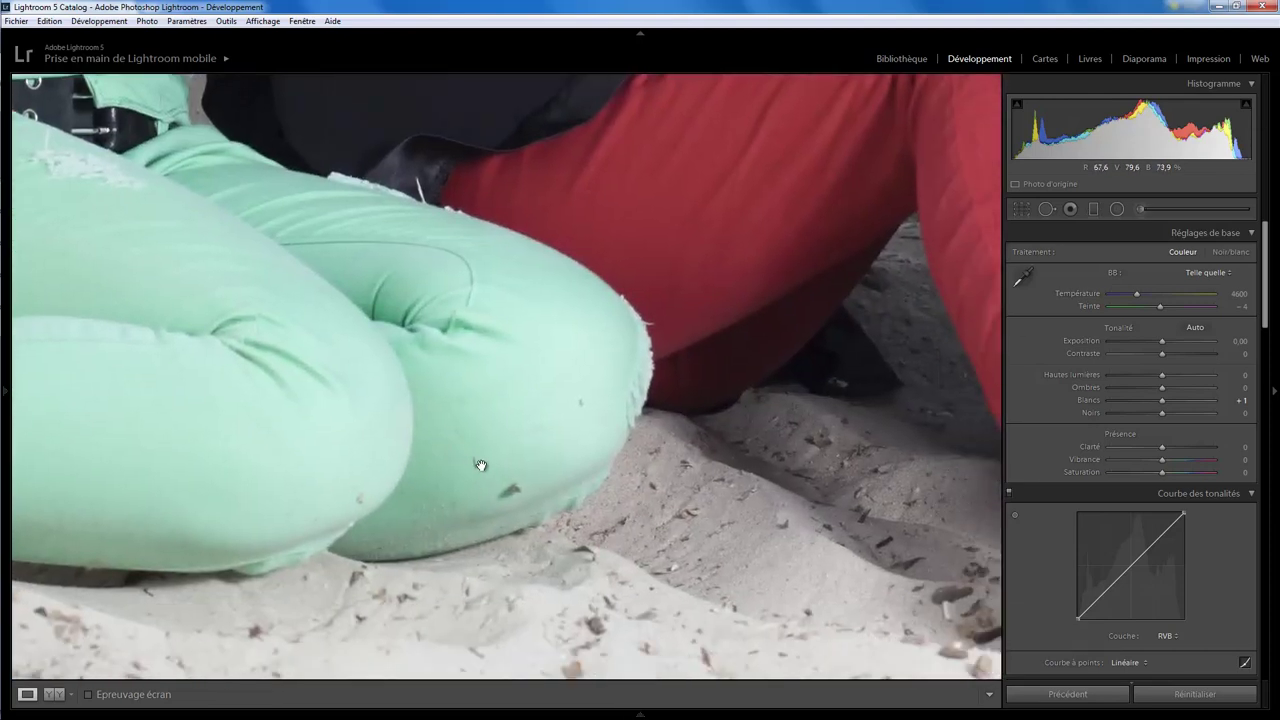
left_click(275, 498)
left_click(637, 409)
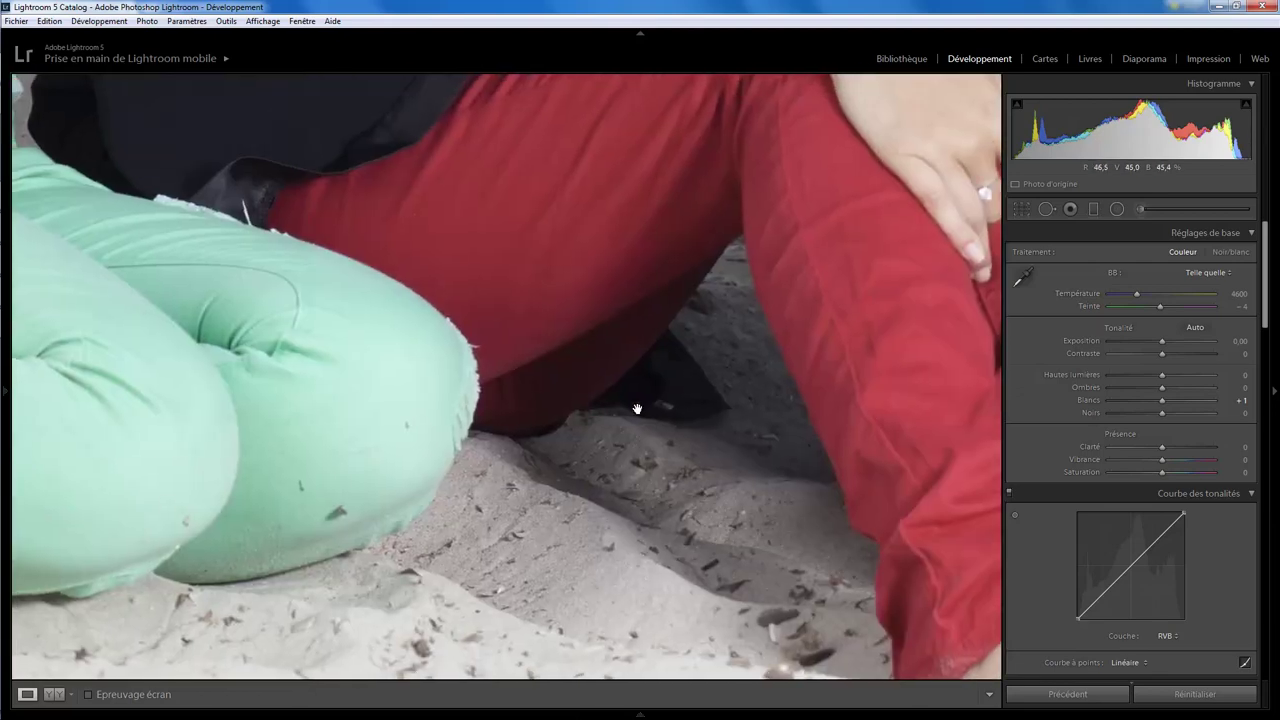
left_click(762, 362)
left_click(428, 443)
left_click_drag(428, 443, 186, 309)
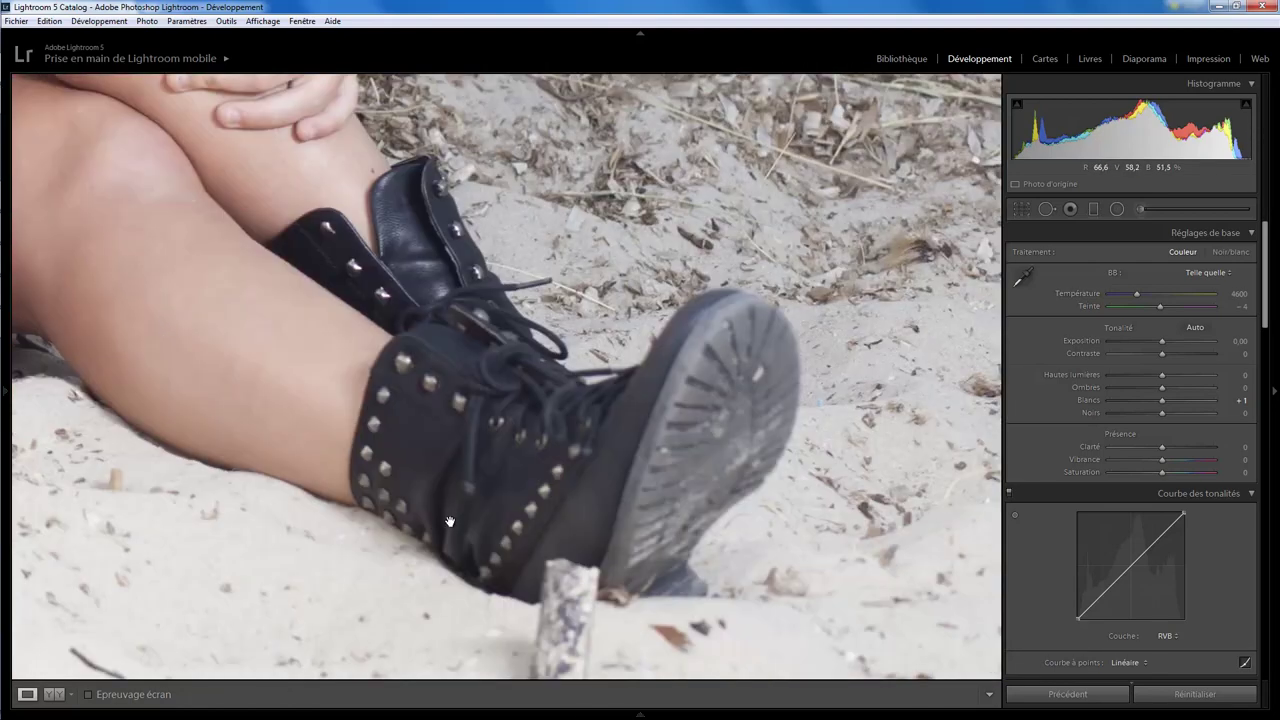
left_click_drag(564, 452, 524, 395)
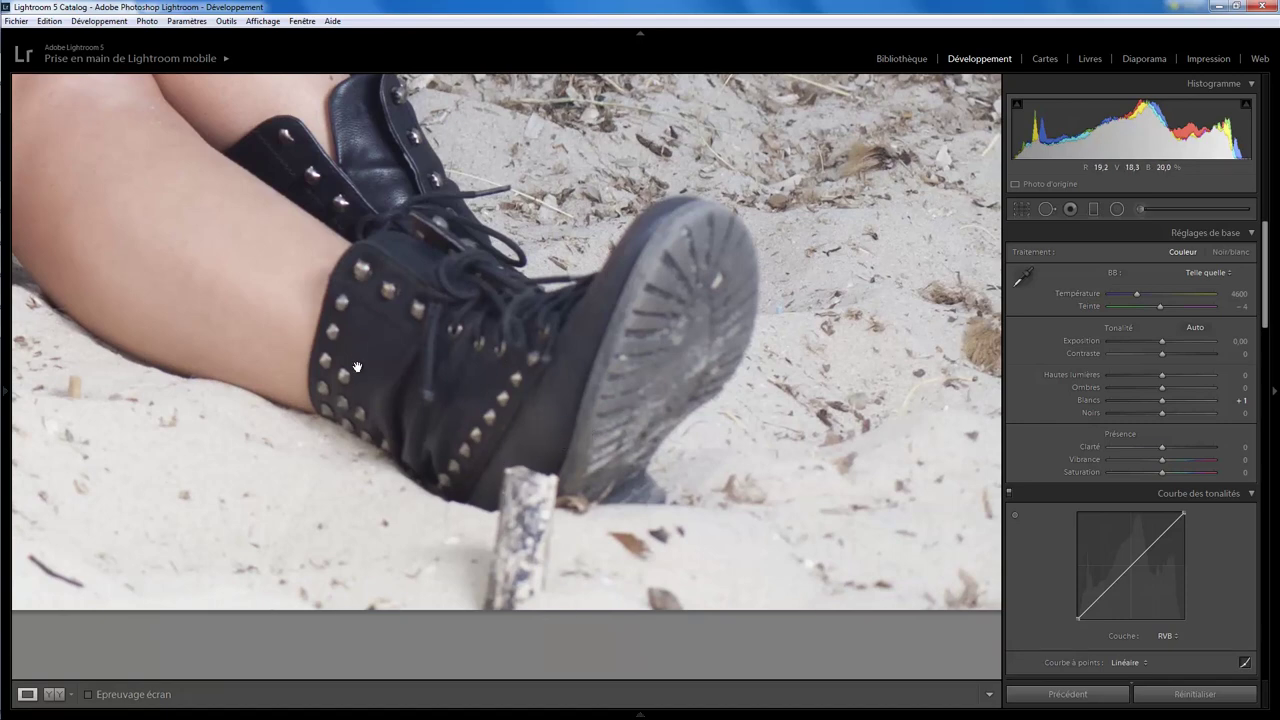
left_click(496, 444)
left_click(561, 419)
left_click(516, 432)
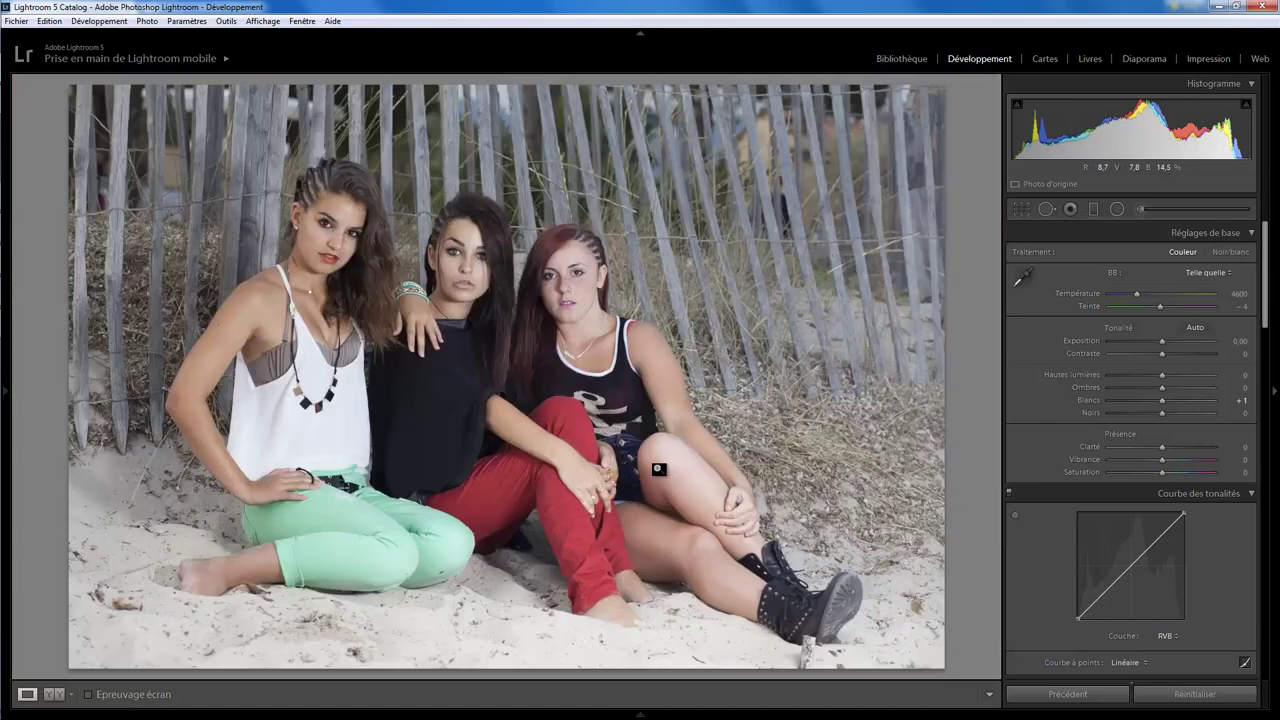
- Zoom to 1:1 on the studded boot and pan down to the stick in the sand
left_click(674, 454)
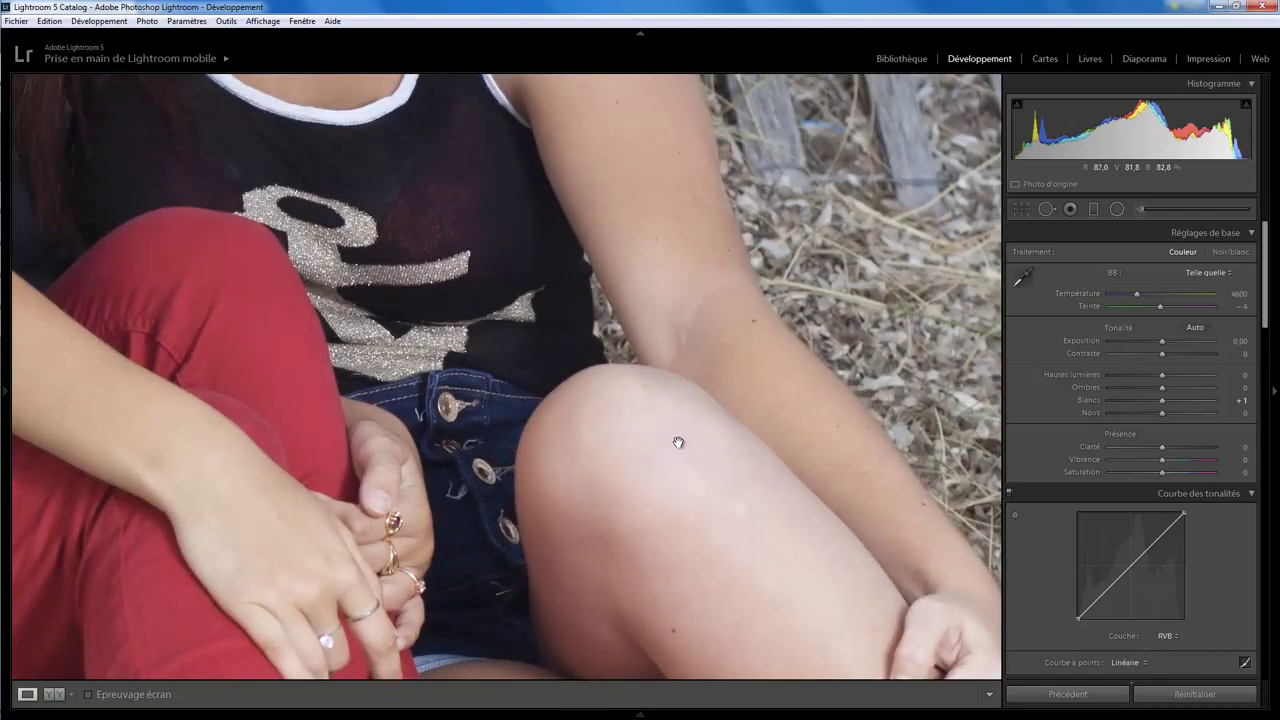
left_click(678, 446)
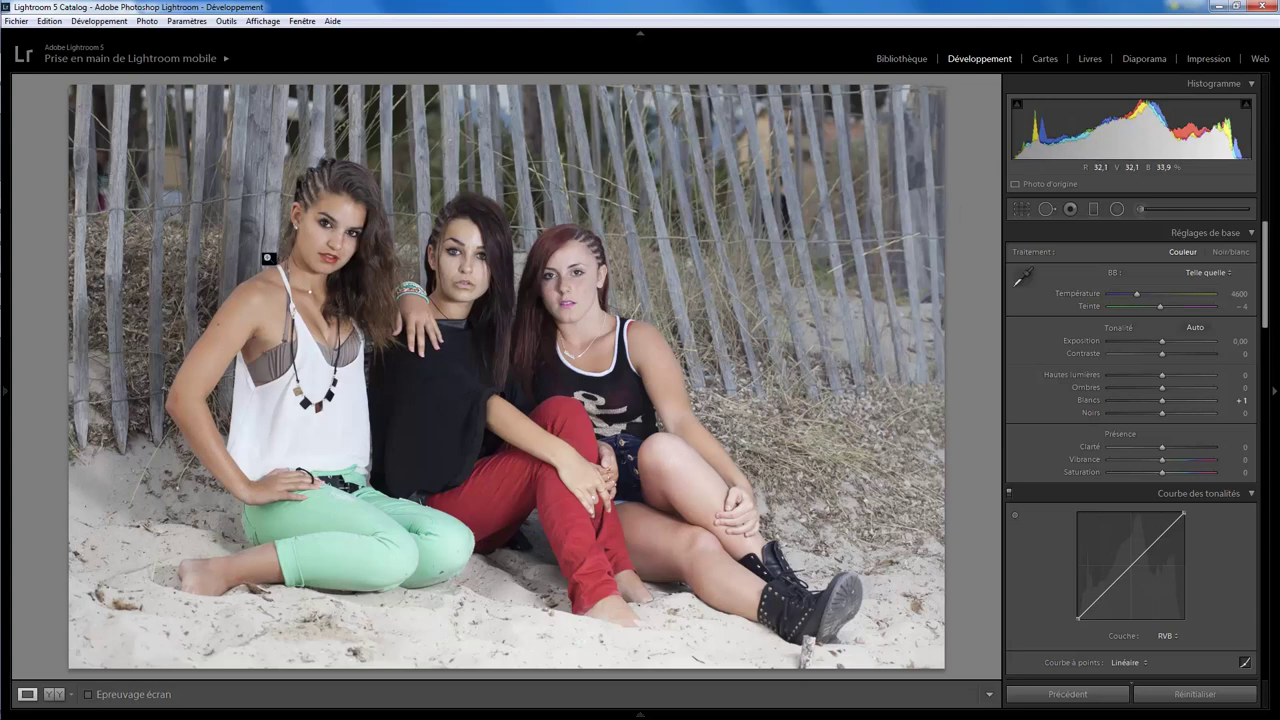
left_click(810, 627)
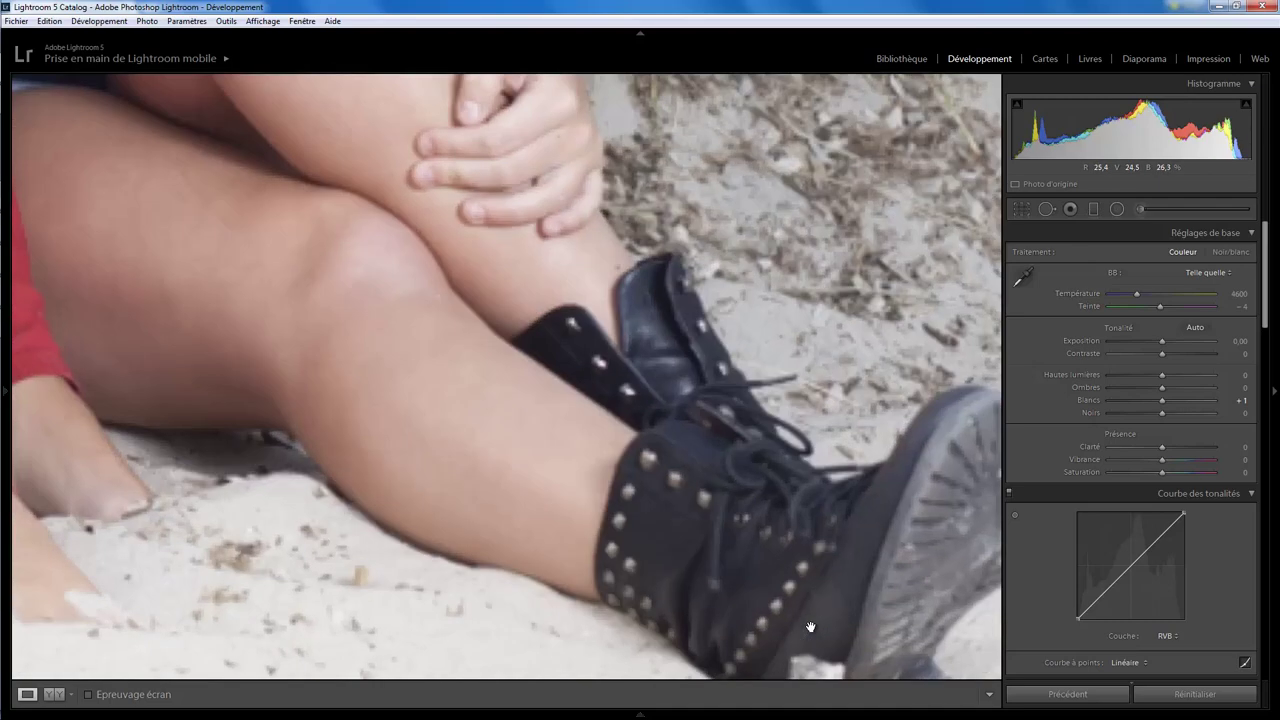
left_click_drag(810, 627, 640, 427)
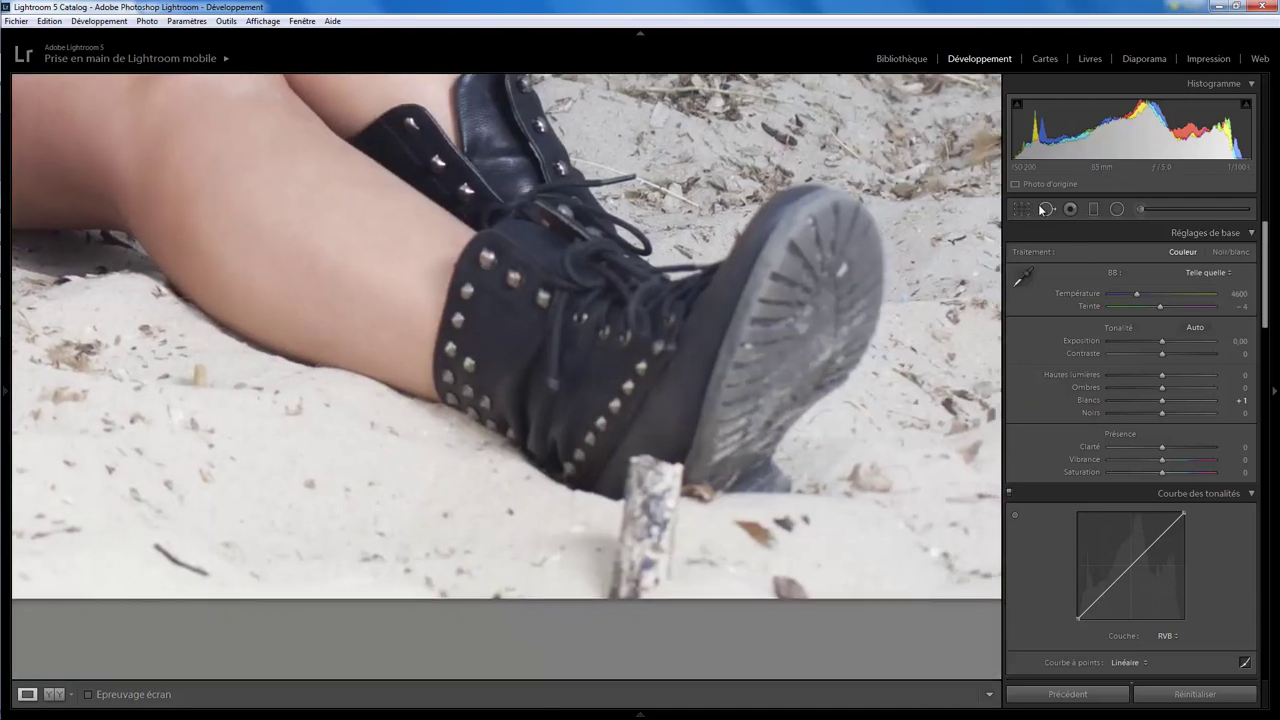
- Paint a 100% opacity clone patch over the stick tip, sourced from cleaner boot leather
left_click(1045, 208)
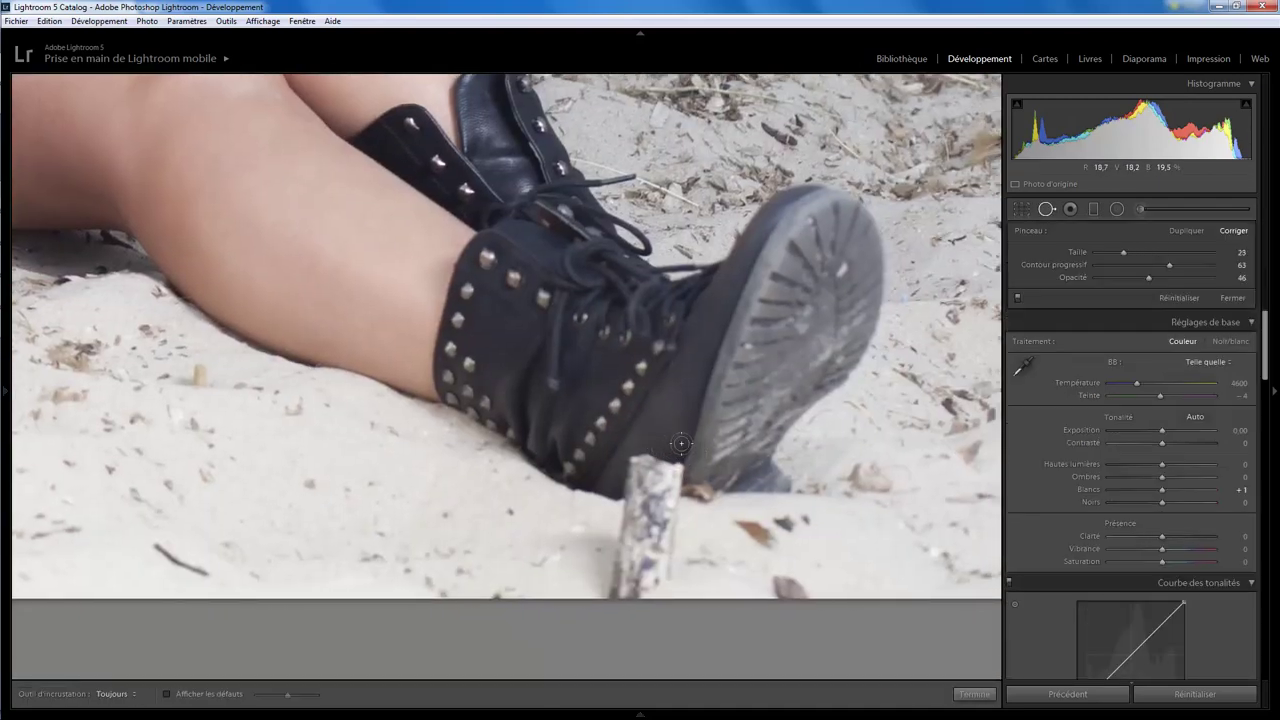
mouse_move(681, 443)
left_mouse_down()
mouse_move(680, 480)
mouse_move(707, 377)
left_mouse_up()
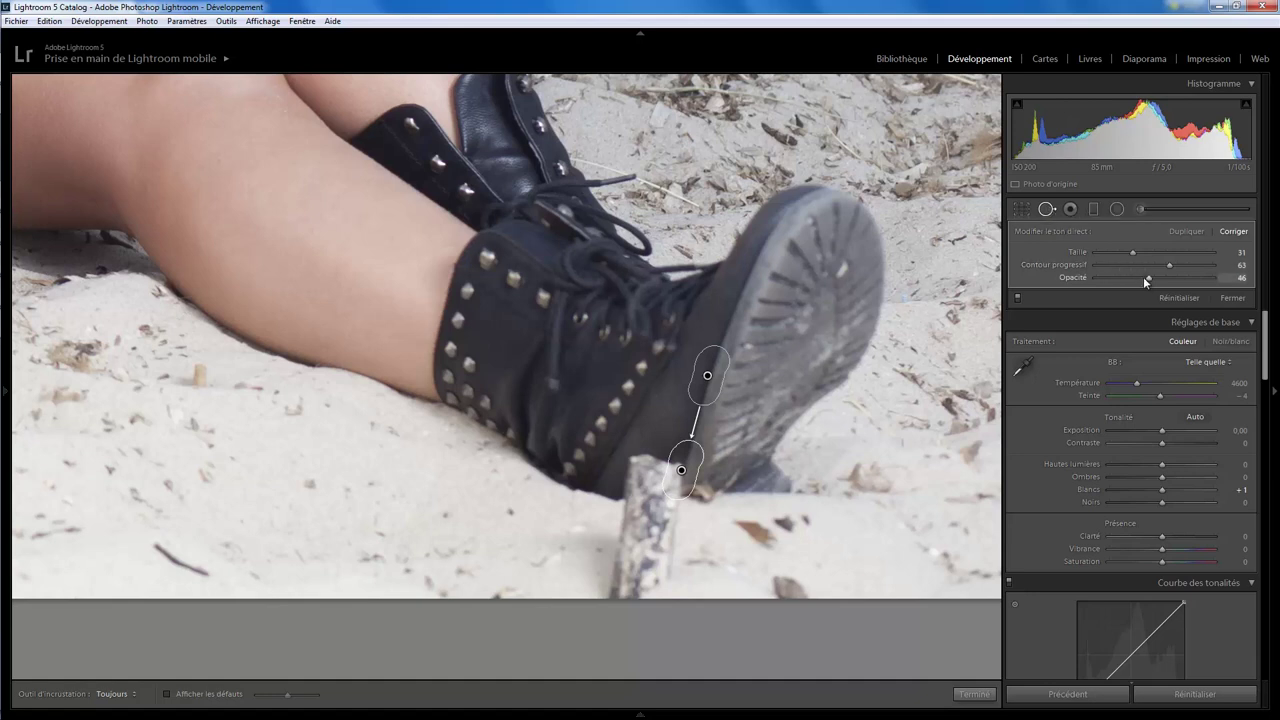
left_click_drag(1150, 276, 1220, 277)
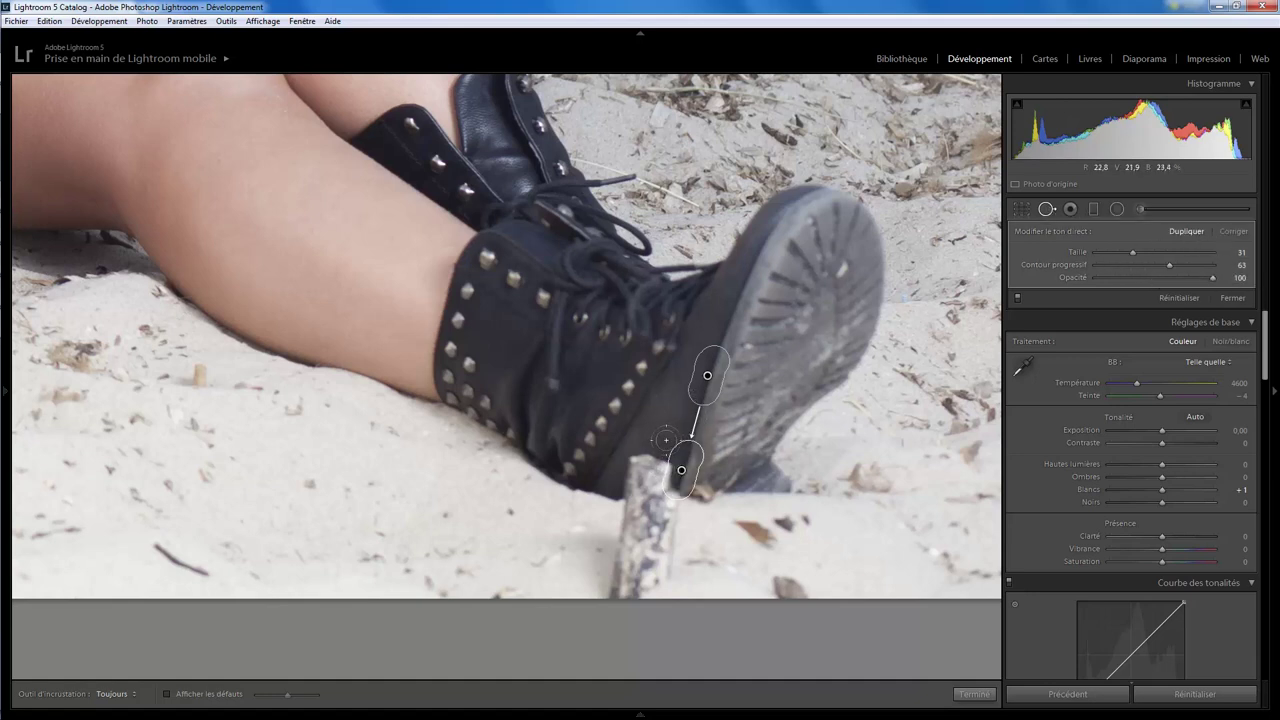
scroll(662, 452, "down", 3)
left_click_drag(655, 476, 660, 488)
left_click_drag(708, 378, 667, 409)
- Add a second boot-sourced clone patch below the boot and start a third over the stick
mouse_move(644, 454)
left_mouse_down()
mouse_move(625, 485)
mouse_move(637, 476)
left_mouse_up()
left_click_drag(722, 340, 662, 412)
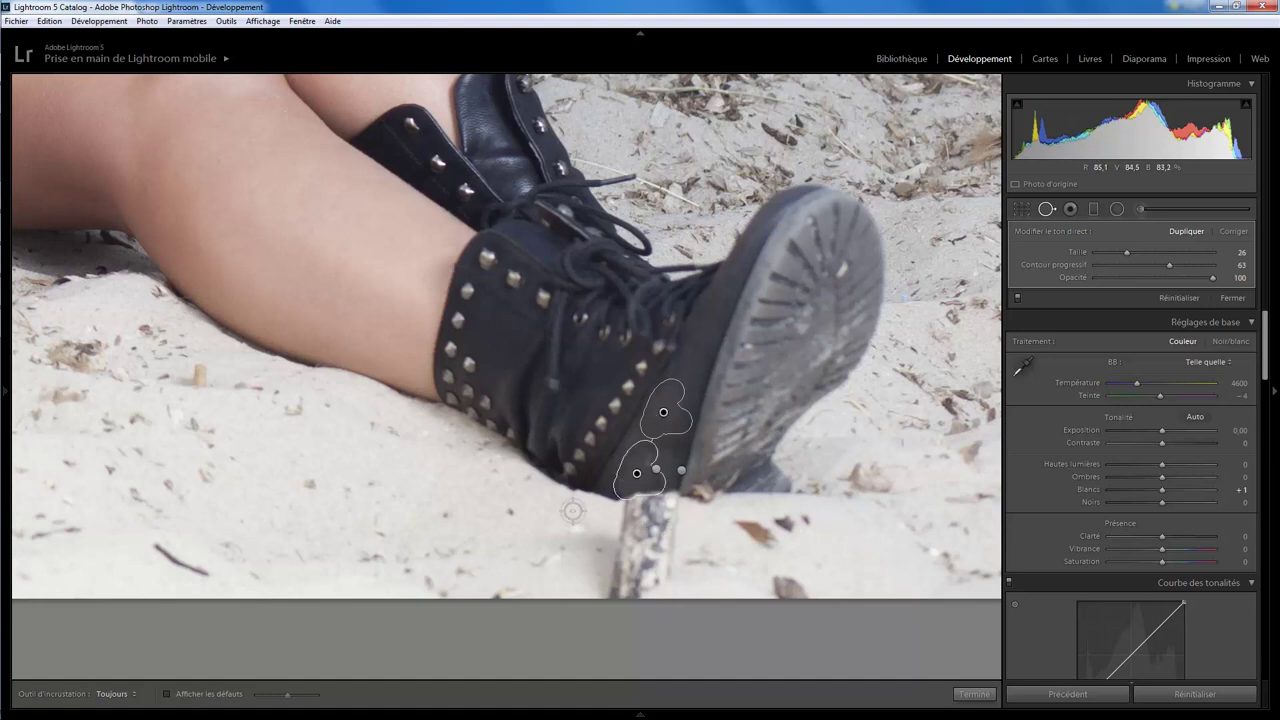
scroll(572, 511, "up", 2)
left_click_drag(572, 511, 672, 505)
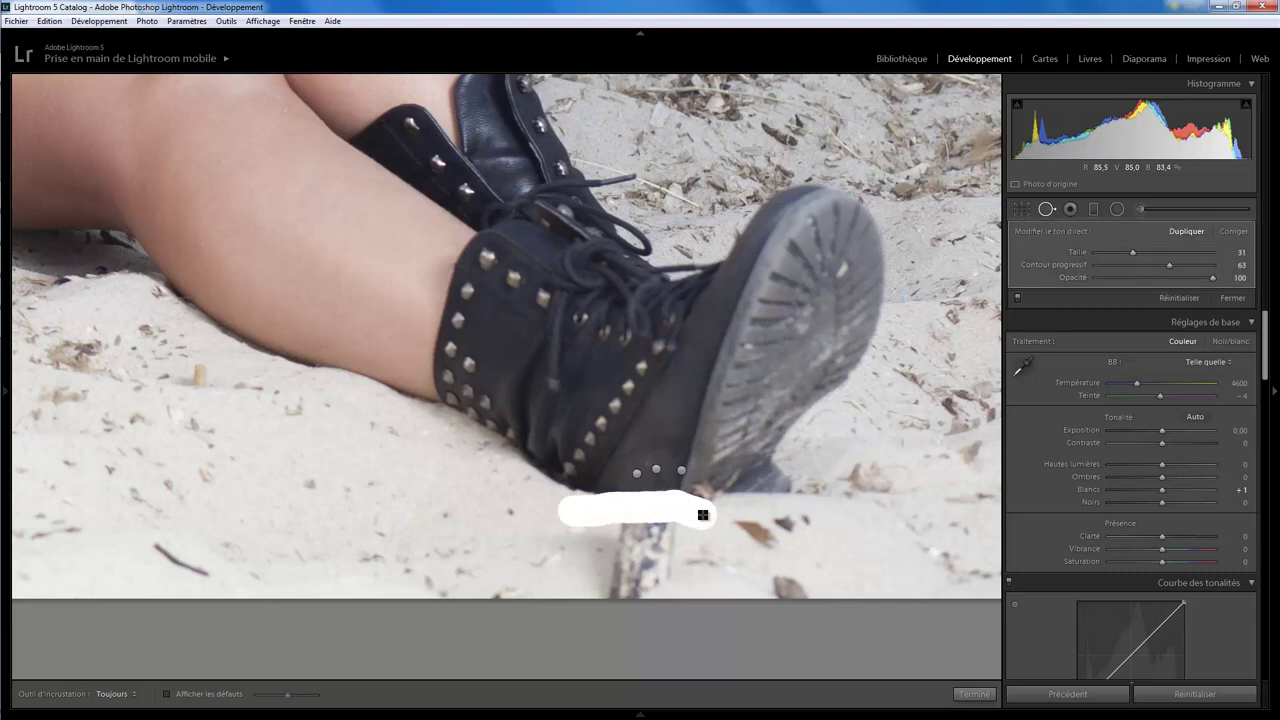
- Finish the sand patch, reposition the heal spots below the boot, and set Feather to 87
left_click_drag(680, 507, 705, 512)
key("h")
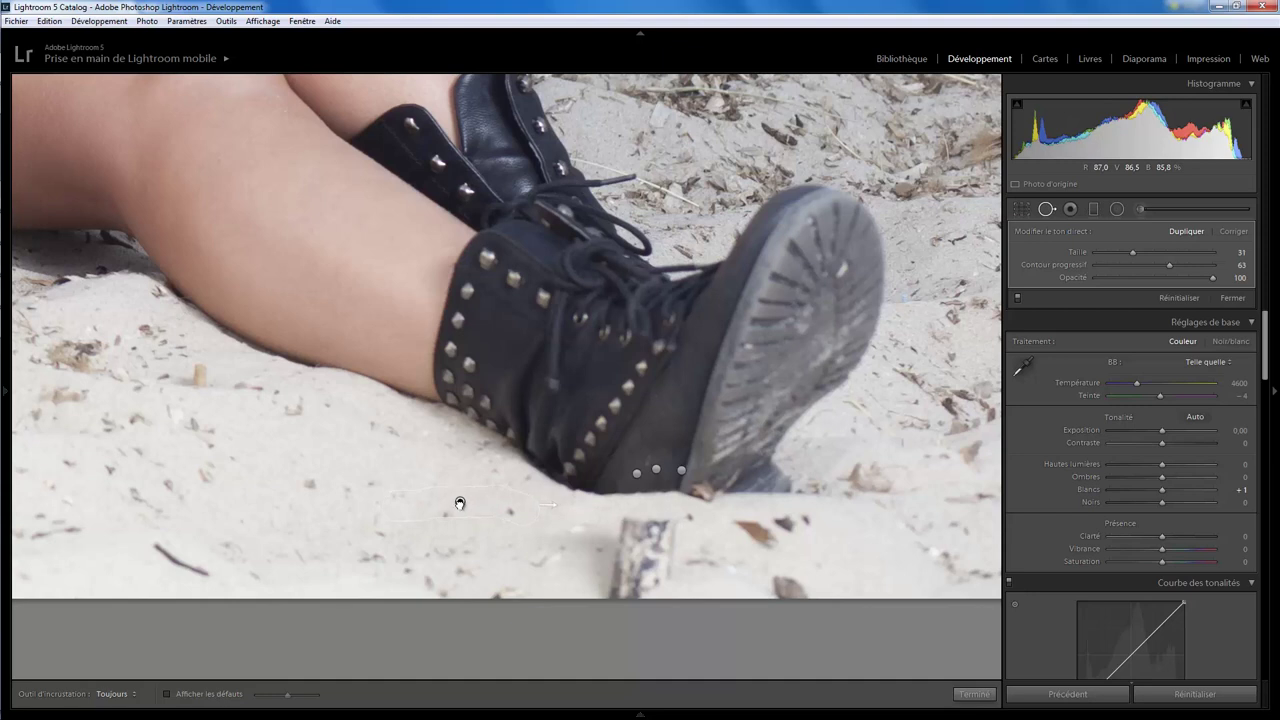
mouse_move(460, 503)
left_mouse_down()
mouse_move(530, 386)
mouse_move(453, 518)
left_mouse_up()
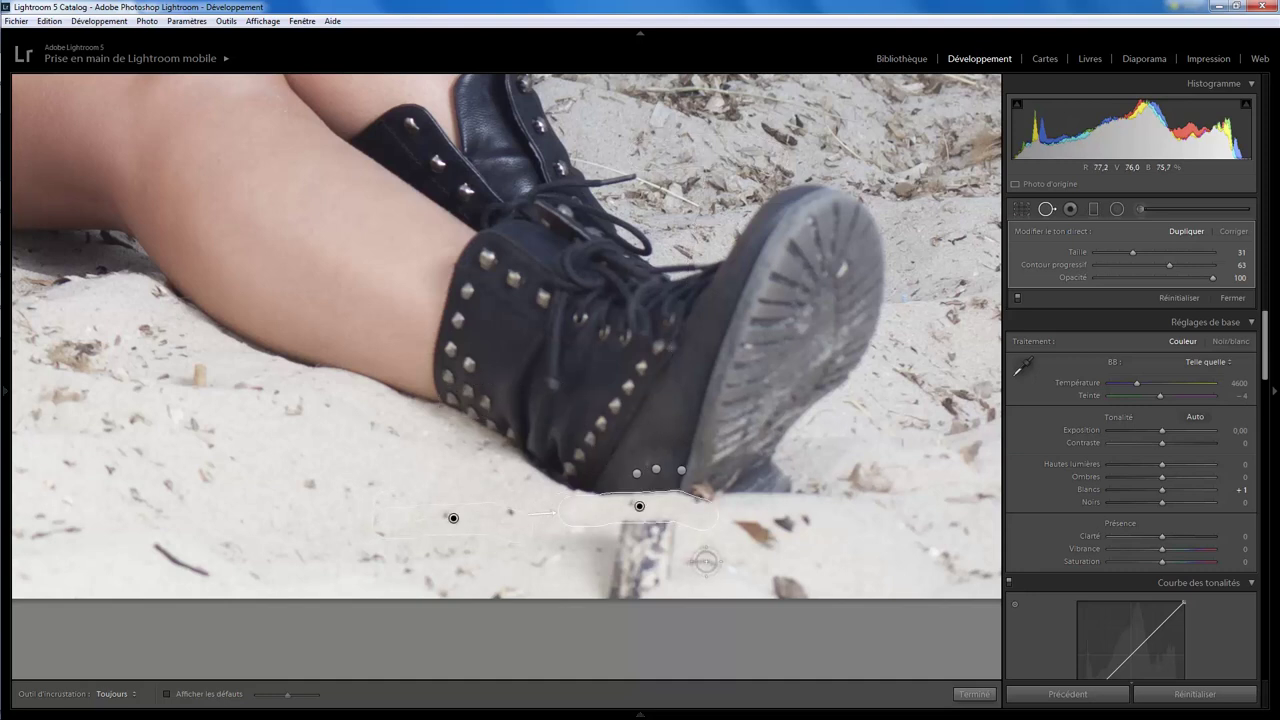
left_click_drag(639, 507, 639, 506)
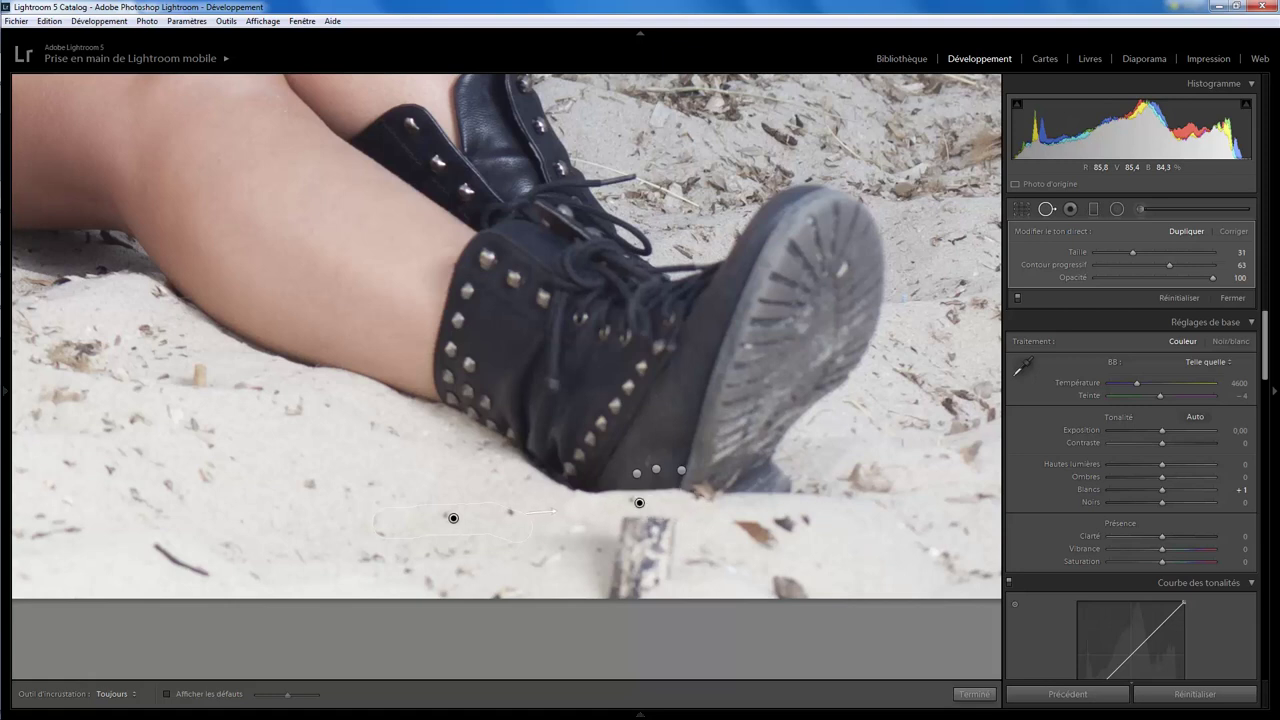
mouse_move(1169, 264)
left_mouse_down()
mouse_move(1202, 264)
mouse_move(1120, 264)
mouse_move(1190, 264)
left_mouse_up()
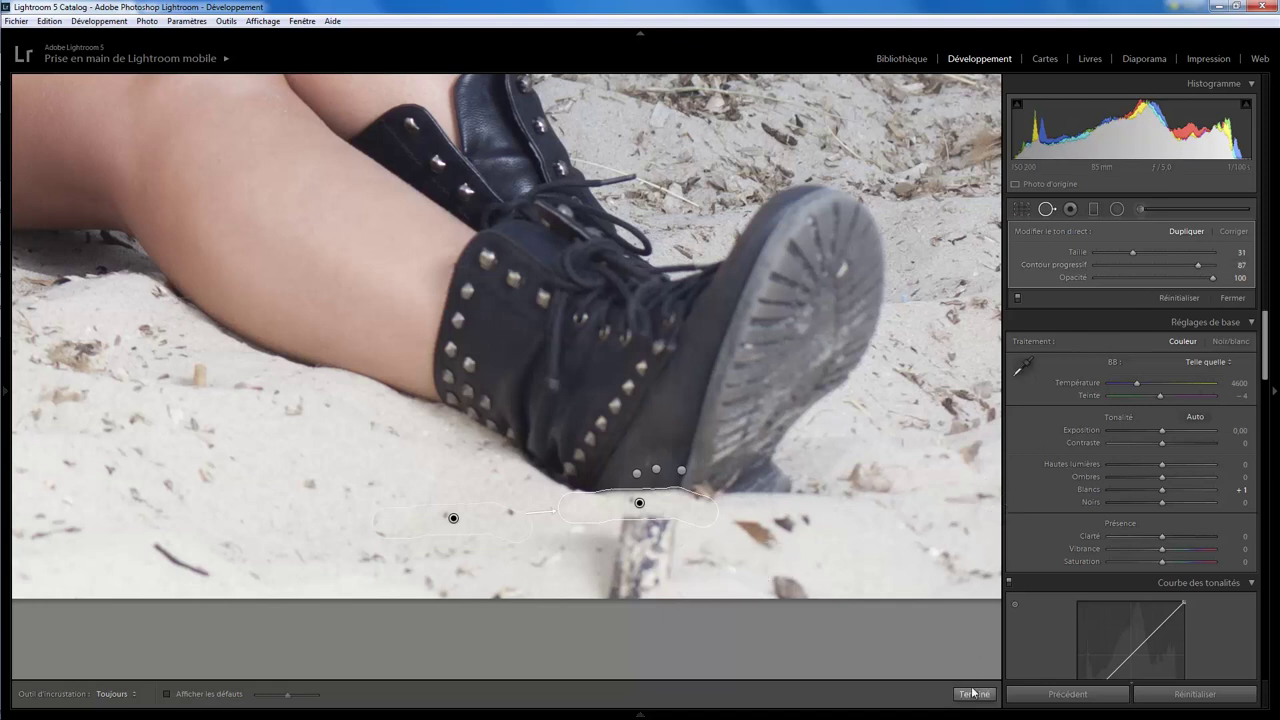
- Heal the sand debris under the boot with a size-45, feather-48 Heal stroke sourced from the left
left_click(972, 693)
left_click(1043, 210)
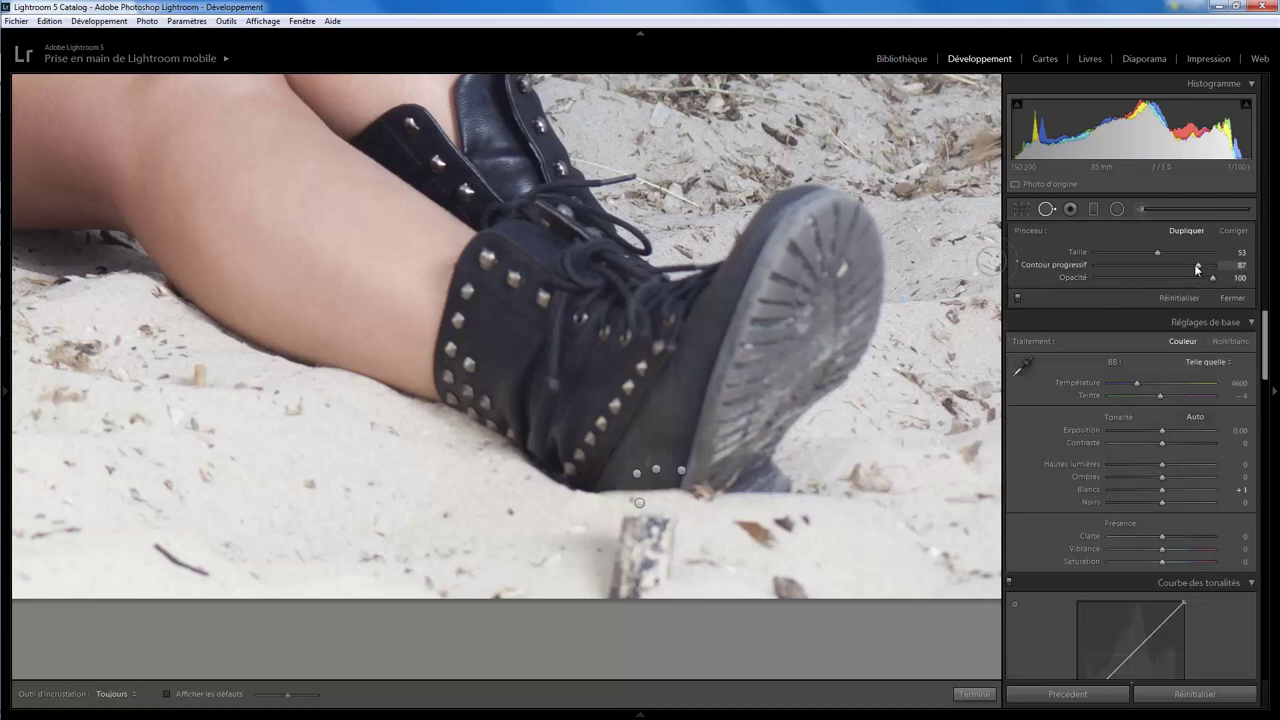
left_click_drag(1196, 266, 1152, 264)
scroll(670, 535, "down", 4)
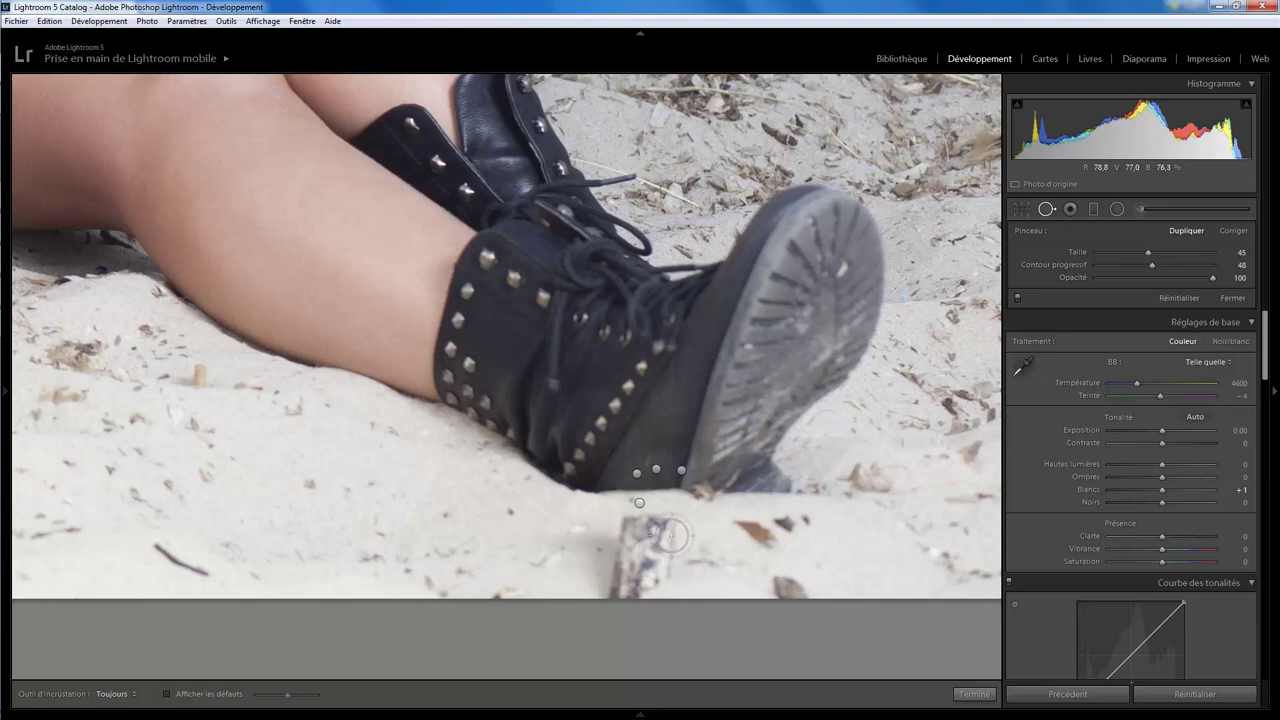
mouse_move(695, 535)
left_mouse_down()
mouse_move(544, 541)
mouse_move(629, 531)
mouse_move(674, 557)
mouse_move(563, 571)
mouse_move(671, 587)
mouse_move(574, 594)
mouse_move(537, 563)
mouse_move(677, 563)
mouse_move(655, 588)
left_mouse_up()
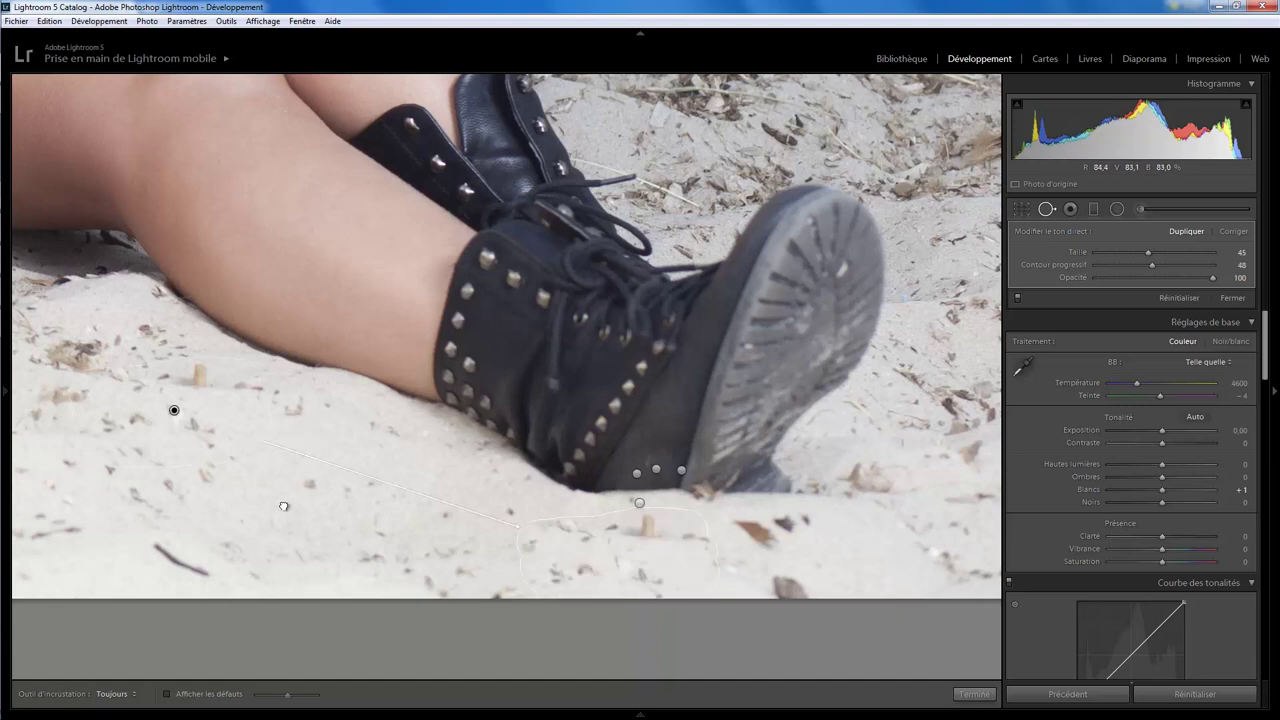
left_click_drag(283, 506, 392, 556)
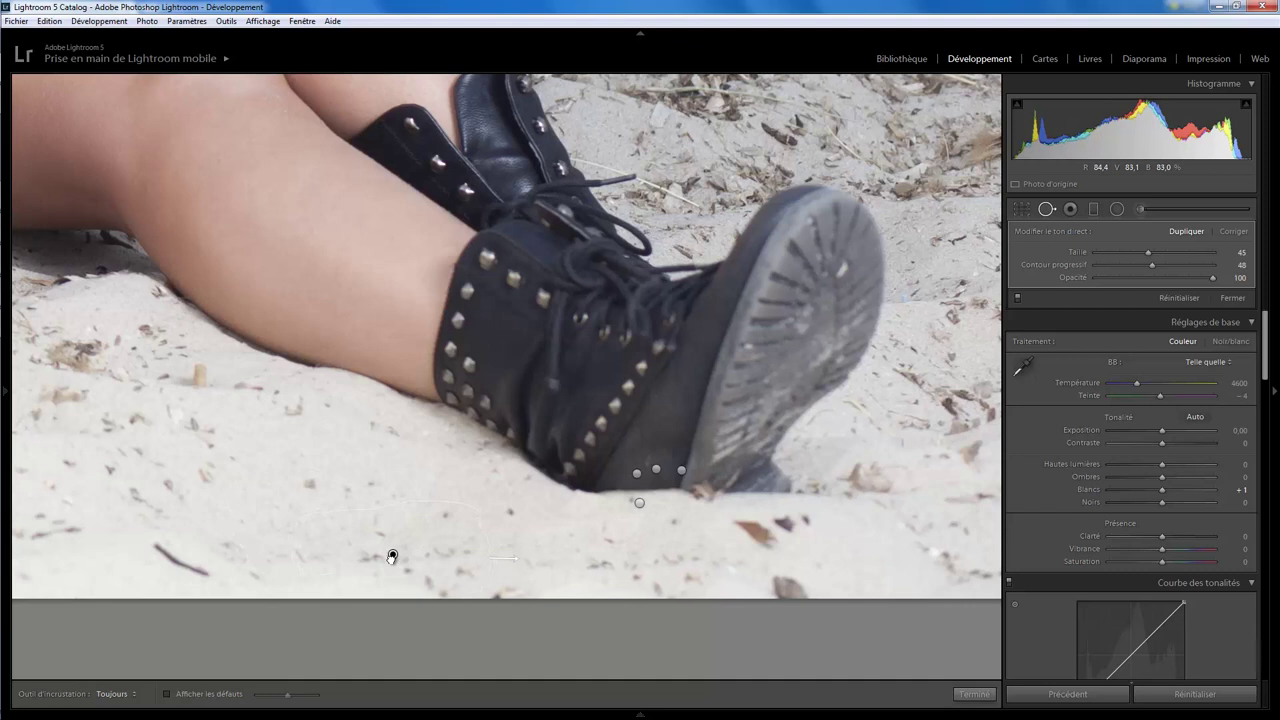
left_click(1233, 231)
- Heal the boot's lower edge beside the heel with a size-21 patch sampled higher up the boot
left_click(974, 693)
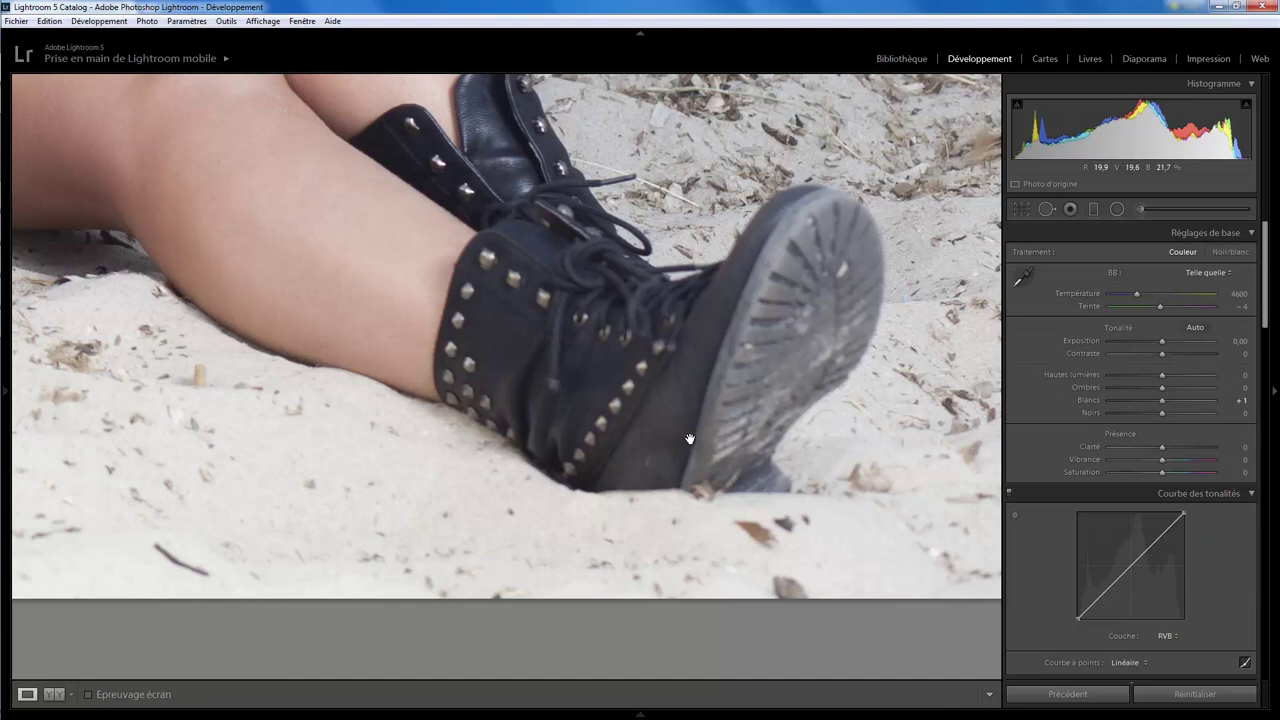
left_click(1047, 209)
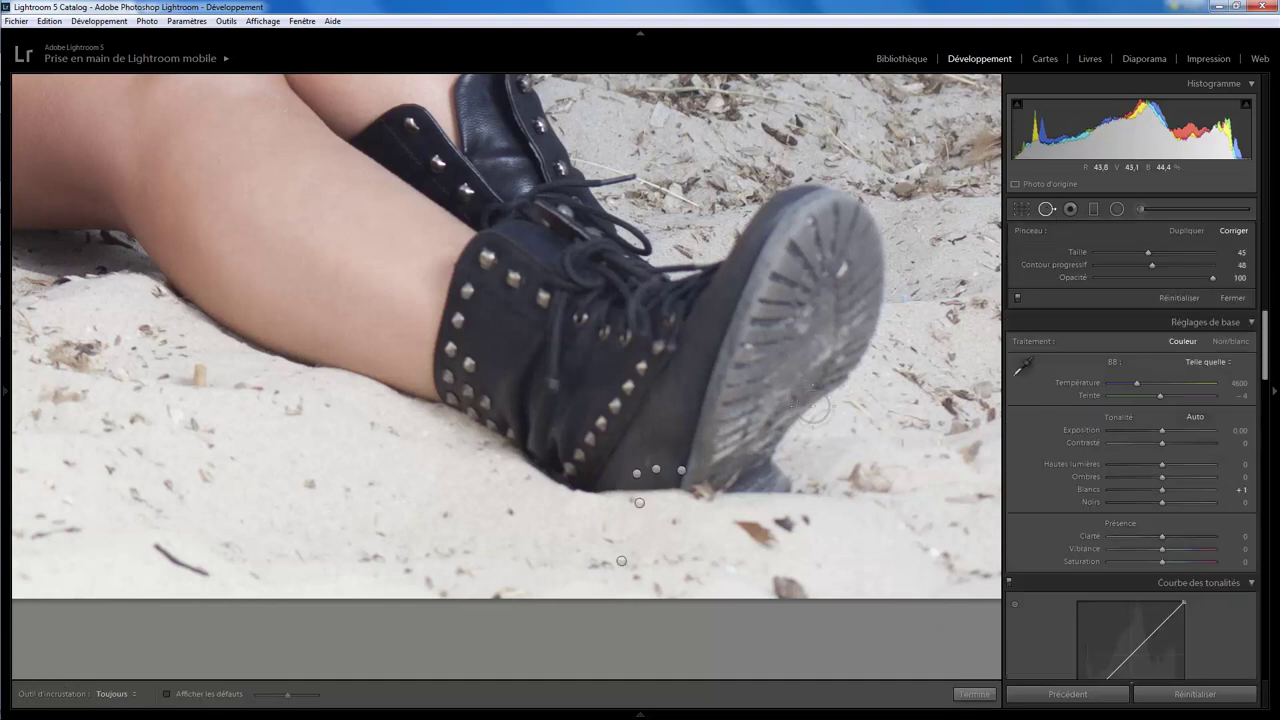
scroll(808, 405, "down", 5)
left_click_drag(613, 479, 640, 447)
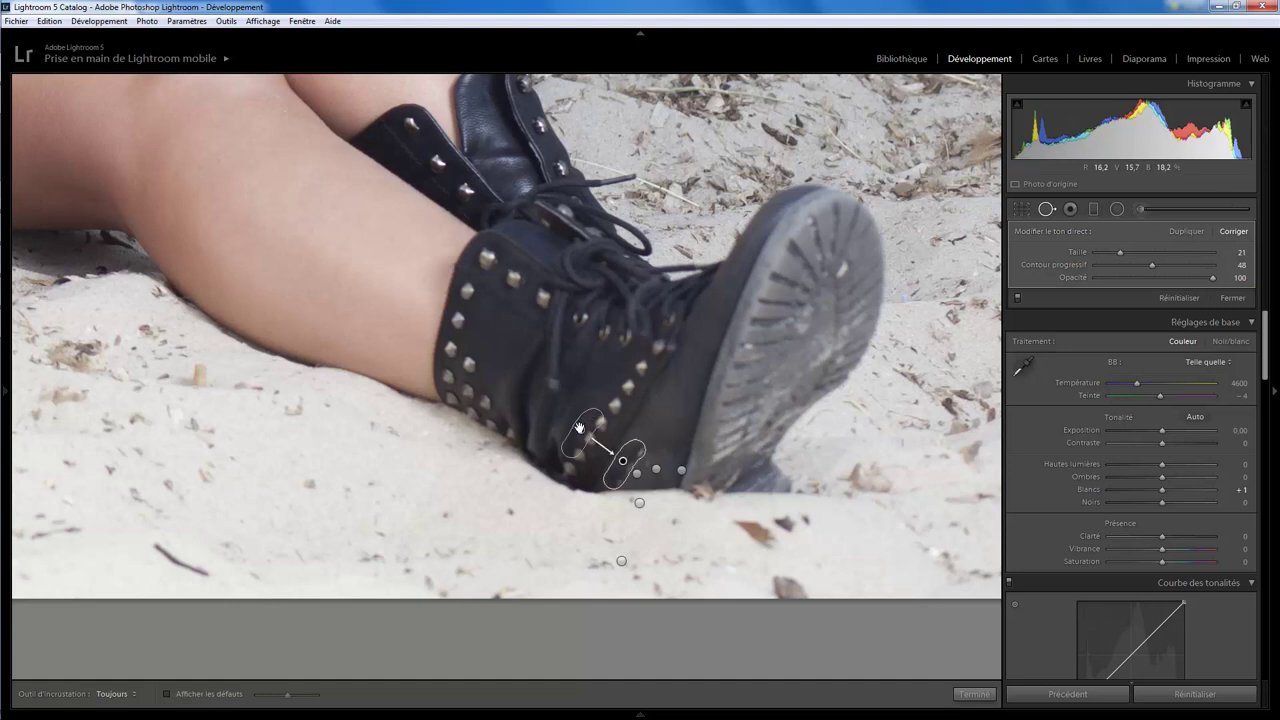
left_click_drag(579, 428, 664, 396)
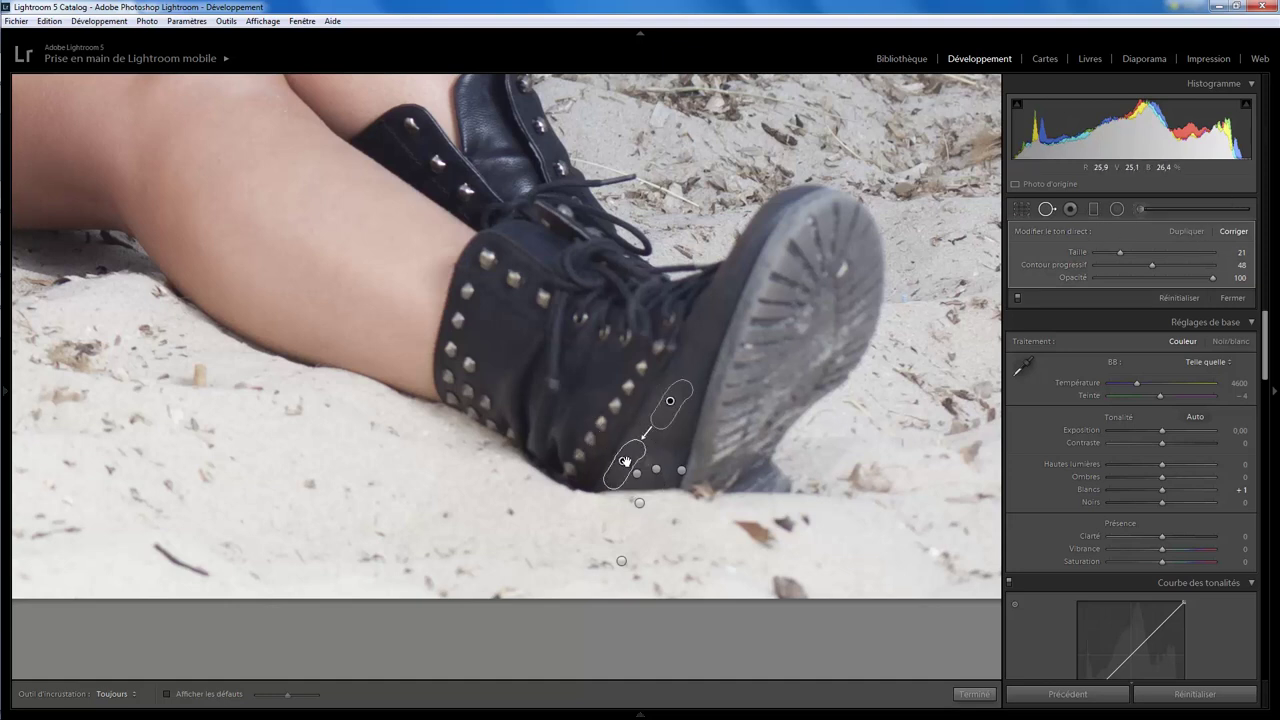
left_click_drag(621, 461, 623, 462)
left_click_drag(625, 462, 629, 457)
left_click(974, 693)
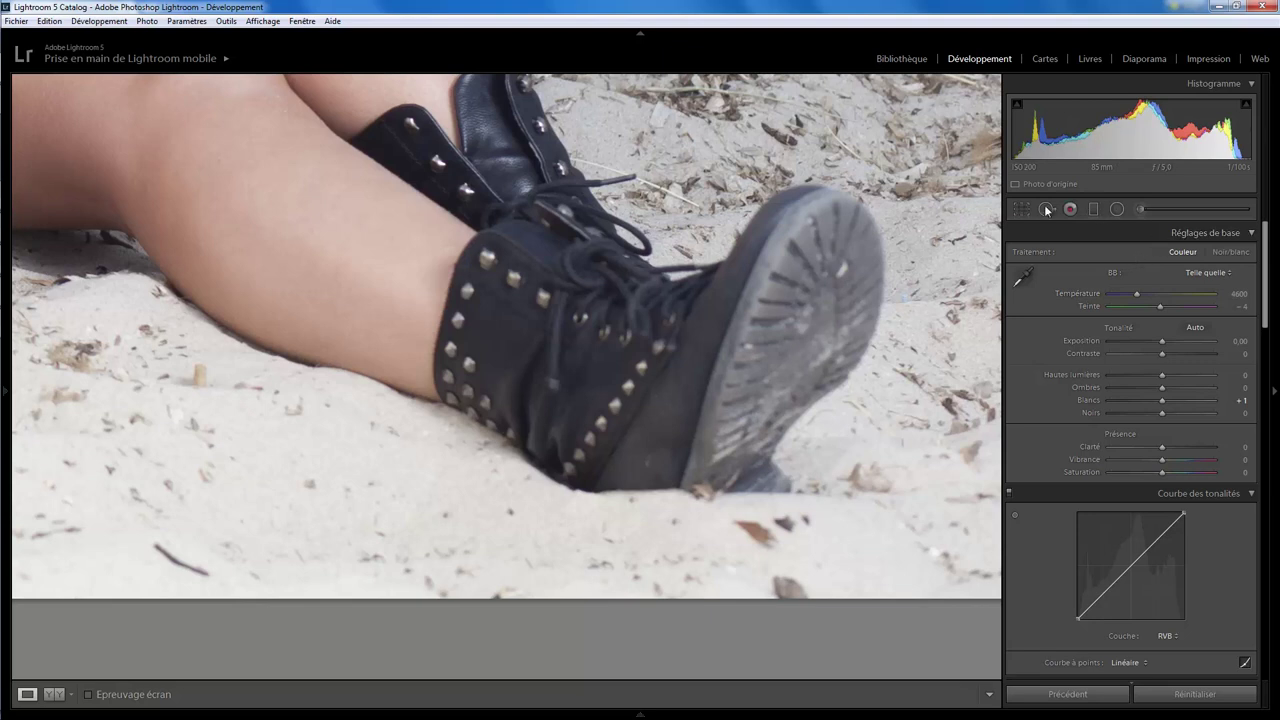
- Heal a spot near the heel studs with a size-26 patch sourced from leather just above
left_click(1045, 208)
mouse_move(672, 442)
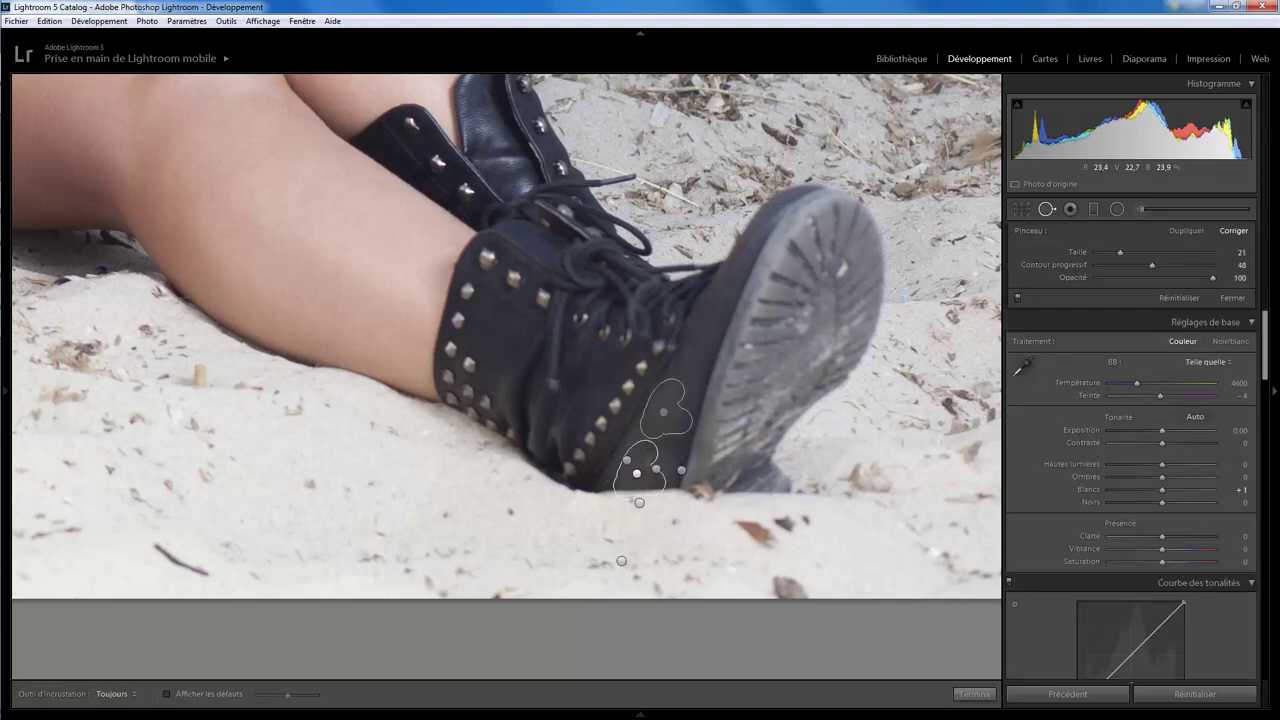
scroll(669, 441, "up", 2)
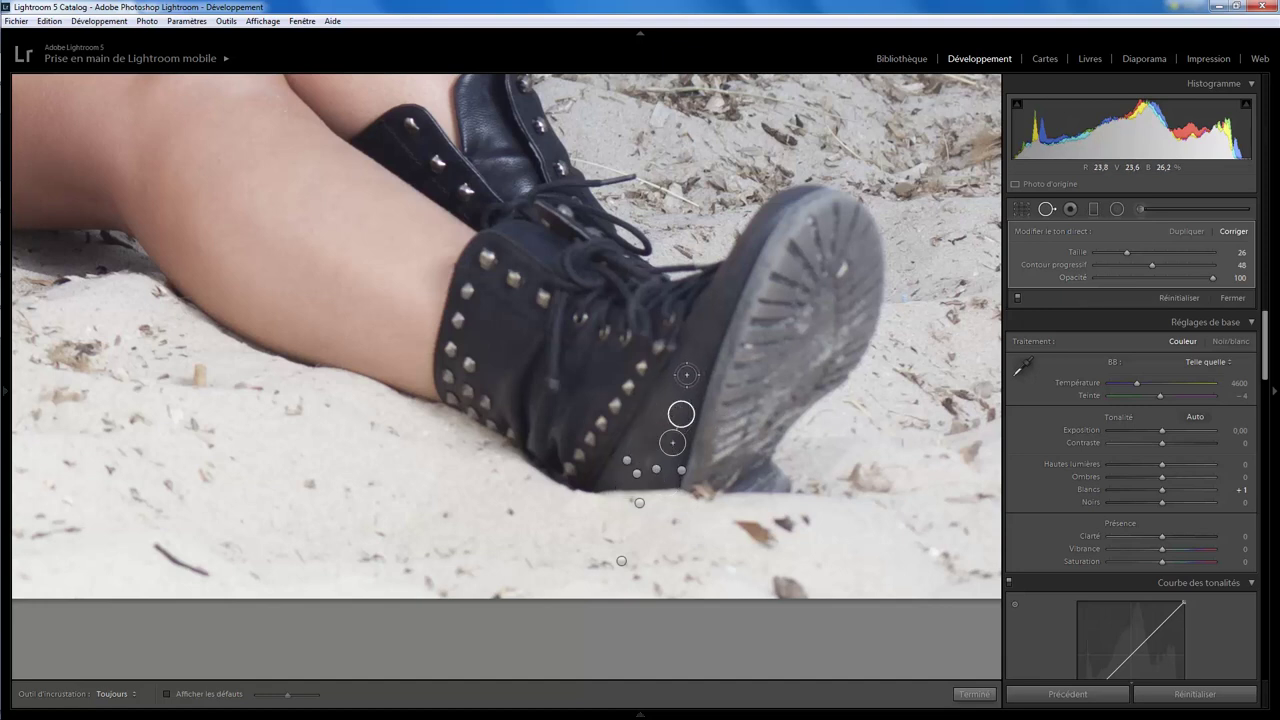
left_click(686, 375)
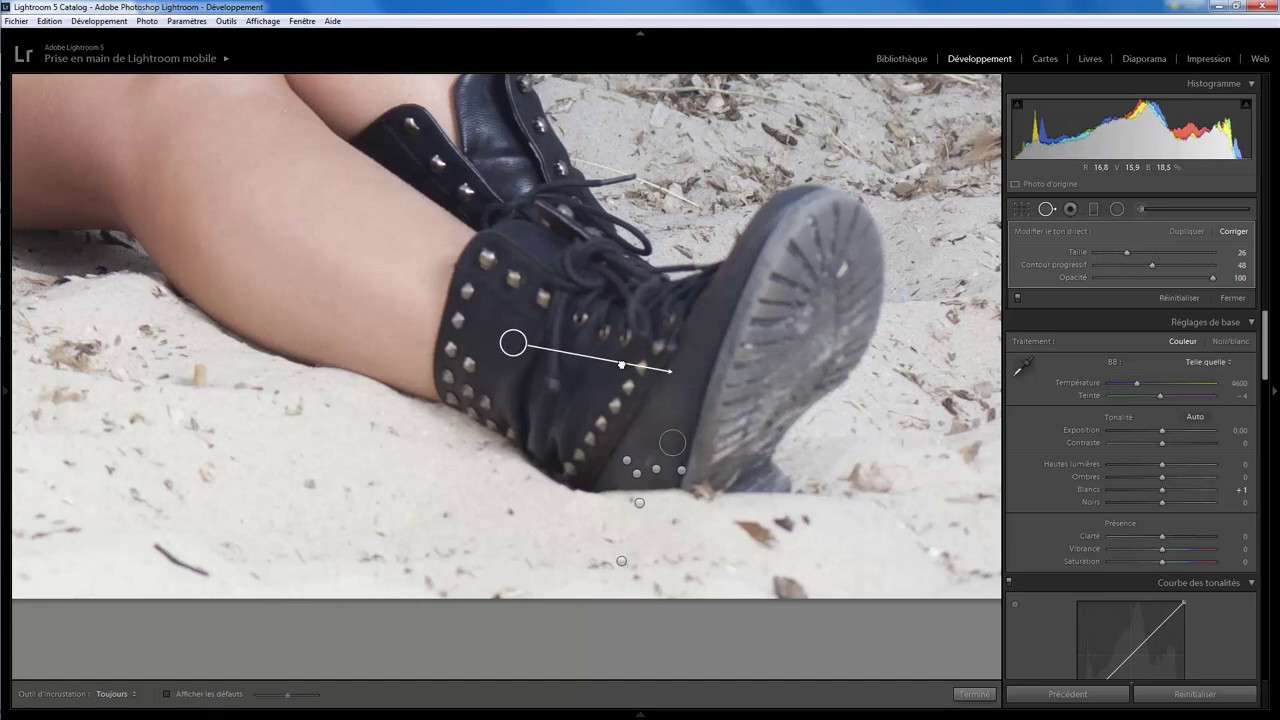
mouse_move(686, 349)
left_mouse_down()
mouse_move(701, 345)
mouse_move(649, 446)
left_mouse_up()
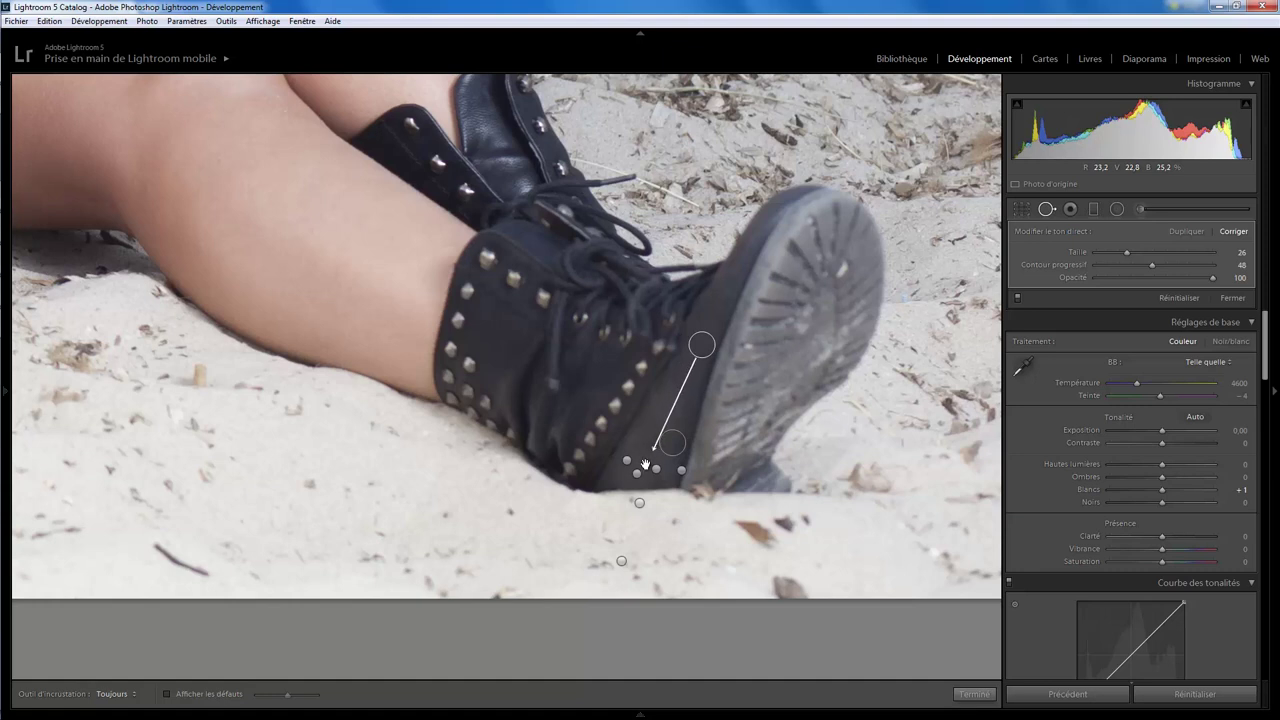
left_click(975, 693)
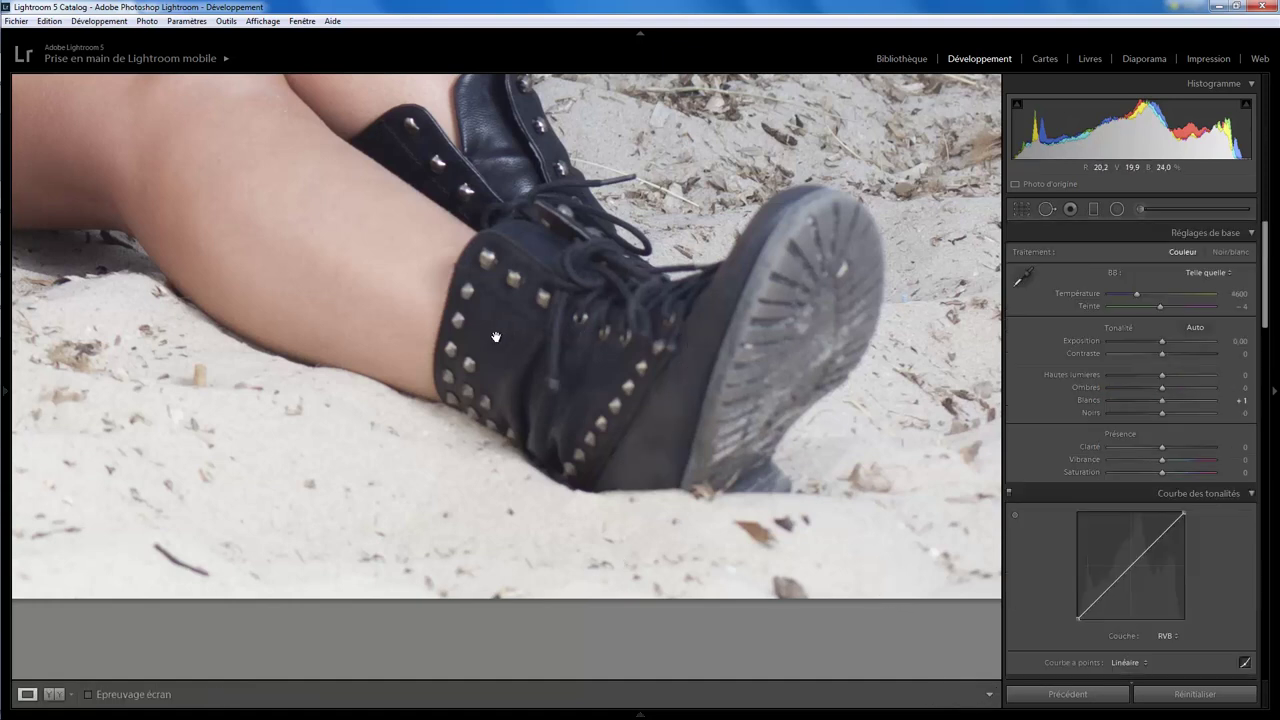
- Heal marks on the green trouser knees with size-29 spots, deleting a misplaced one
mouse_move(495, 337)
left_mouse_down()
mouse_move(766, 406)
mouse_move(529, 403)
mouse_move(543, 409)
mouse_move(492, 435)
left_mouse_up()
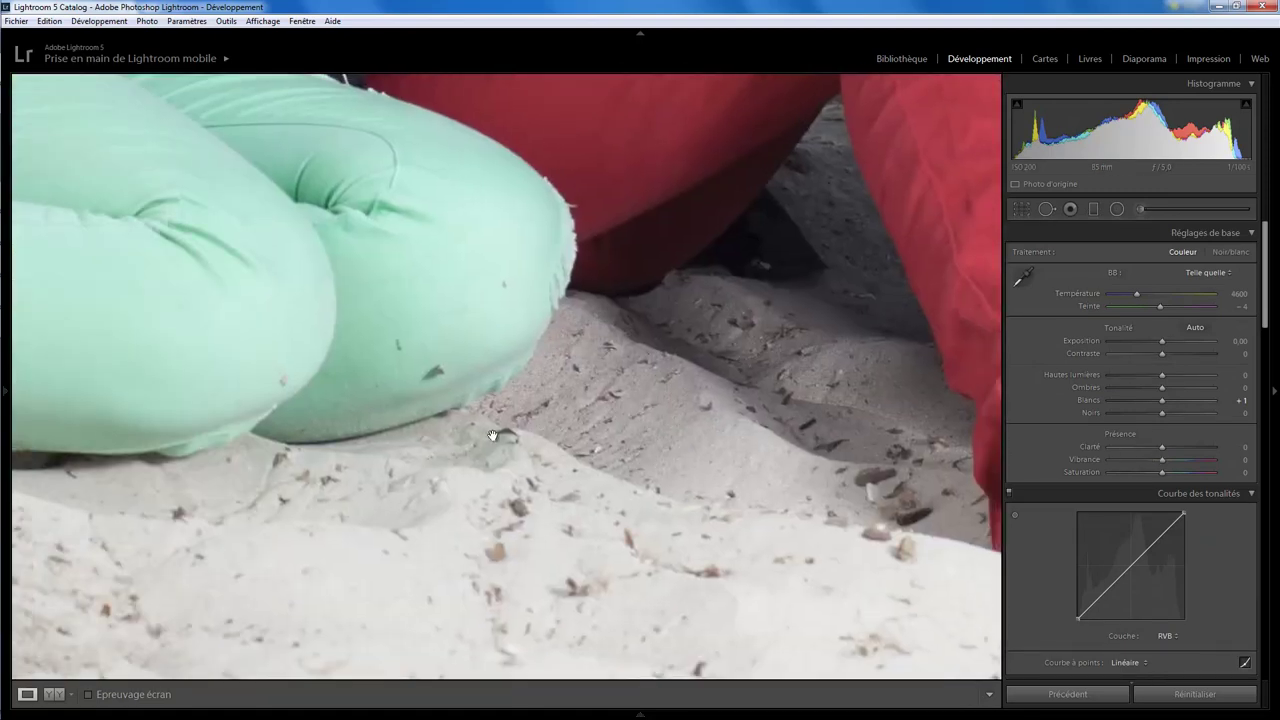
left_click(1046, 208)
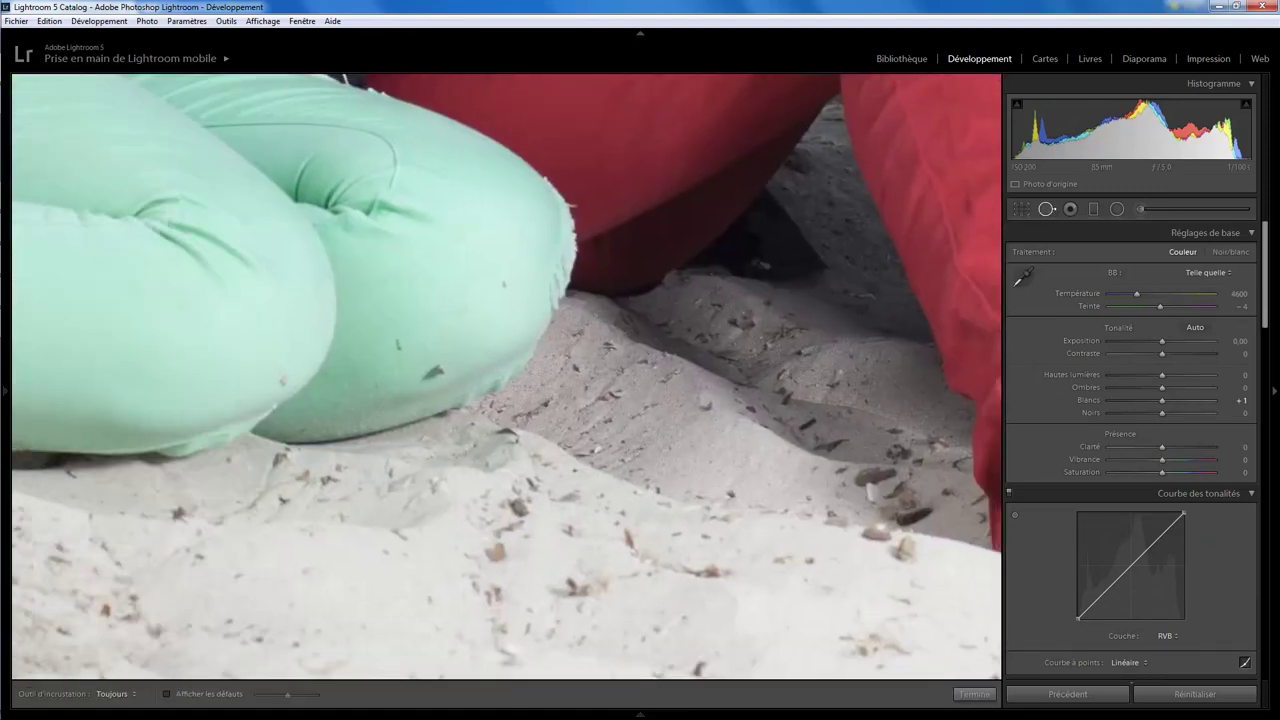
left_click(503, 285)
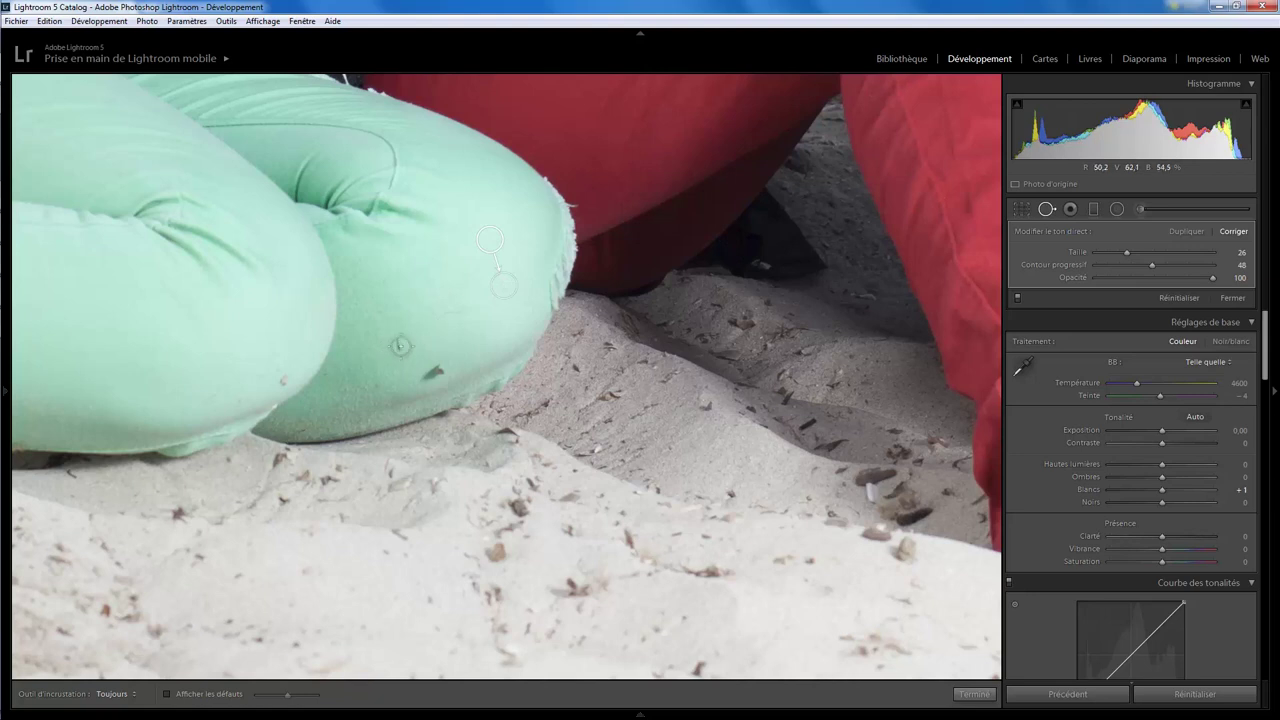
scroll(400, 346, "up", 2)
left_click(435, 332)
key("Delete")
scroll(486, 346, "up", 5)
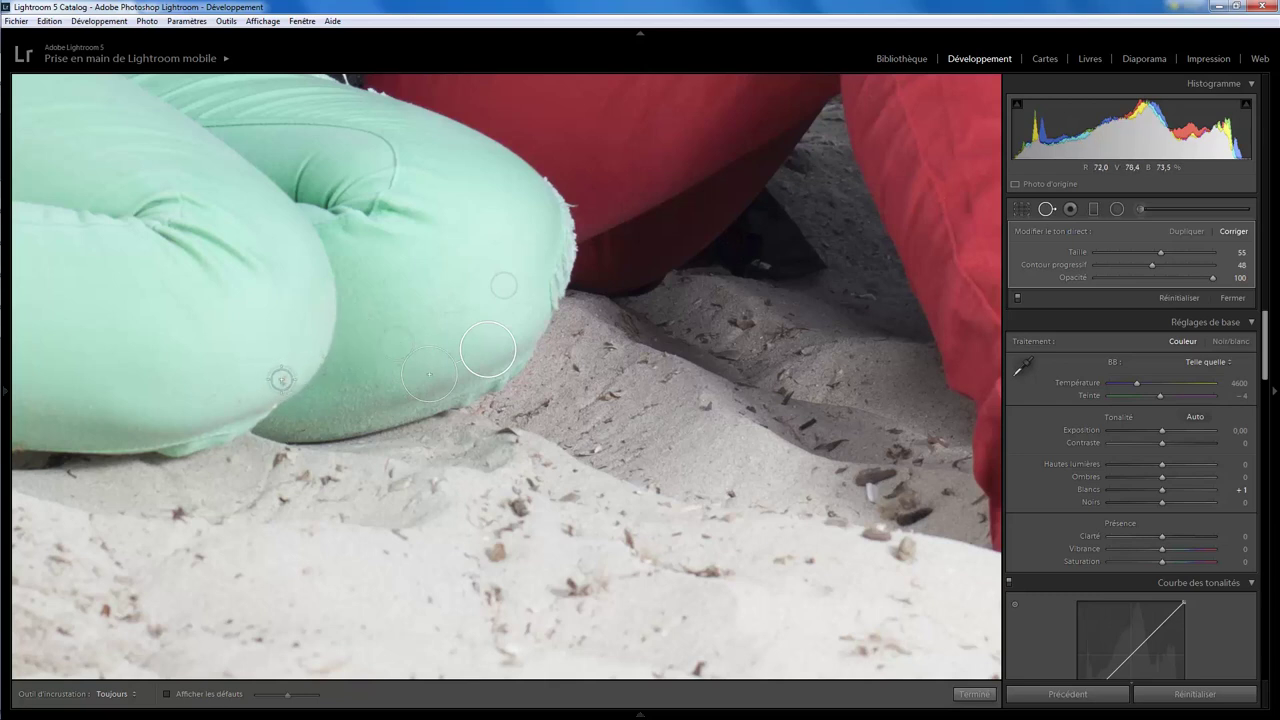
left_click(282, 378)
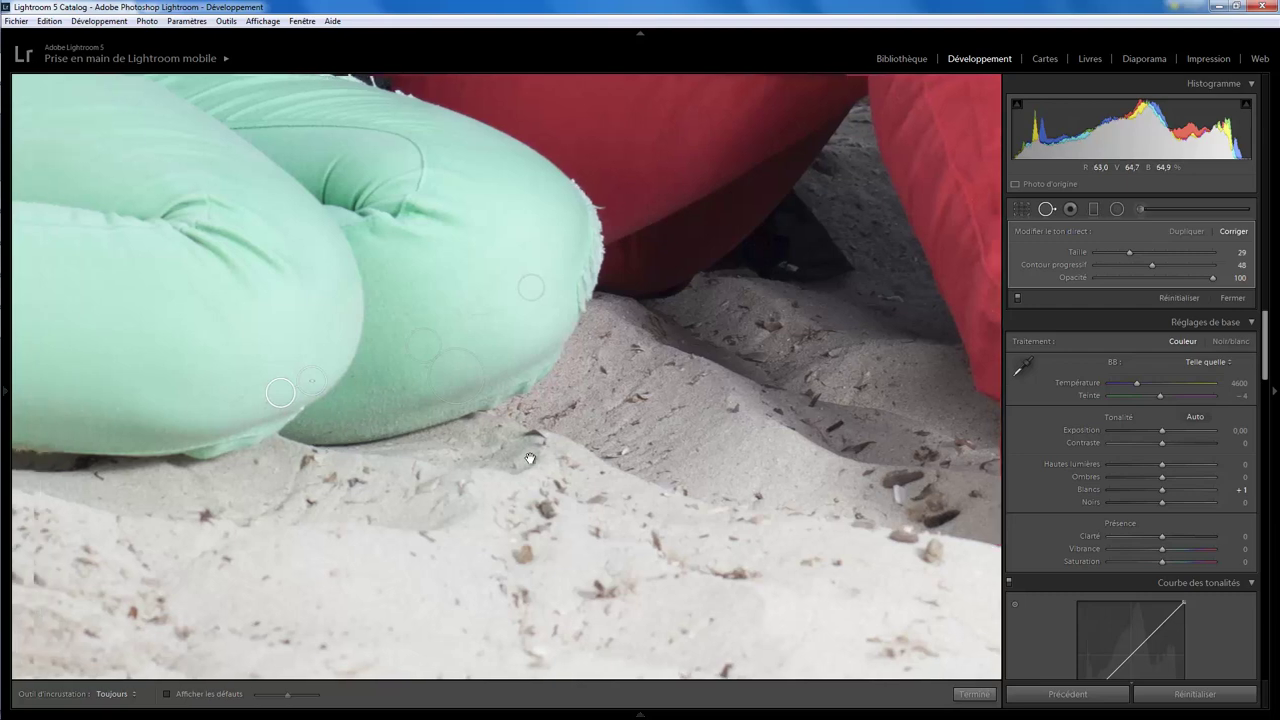
- Heal a mark near the trouser hem with a size-37 spot and close spot removal
left_click_drag(310, 432, 674, 457)
left_click_drag(478, 481, 552, 484)
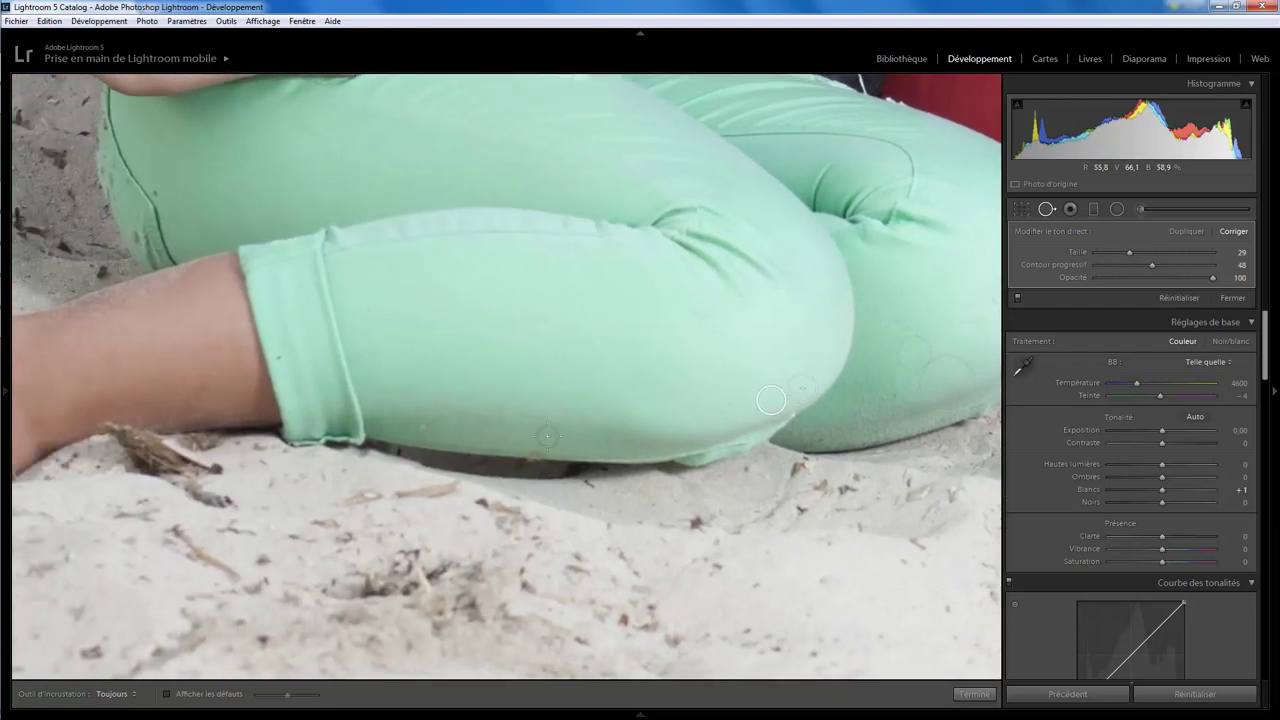
left_click(533, 459)
left_click(974, 693)
- Bring the left girl's face into view and heal a forehead blemish at opacity 40
left_click_drag(544, 279, 626, 503)
left_click_drag(543, 186, 640, 509)
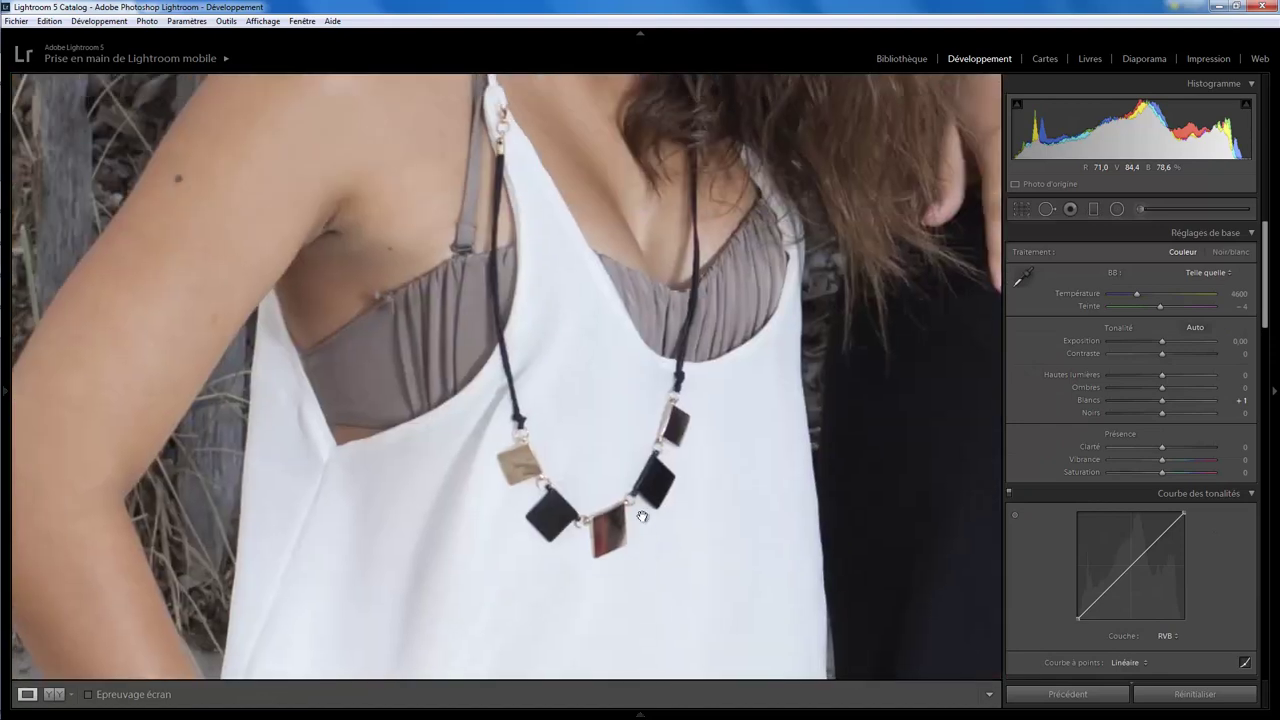
left_click_drag(547, 150, 560, 520)
left_click_drag(594, 324, 460, 472)
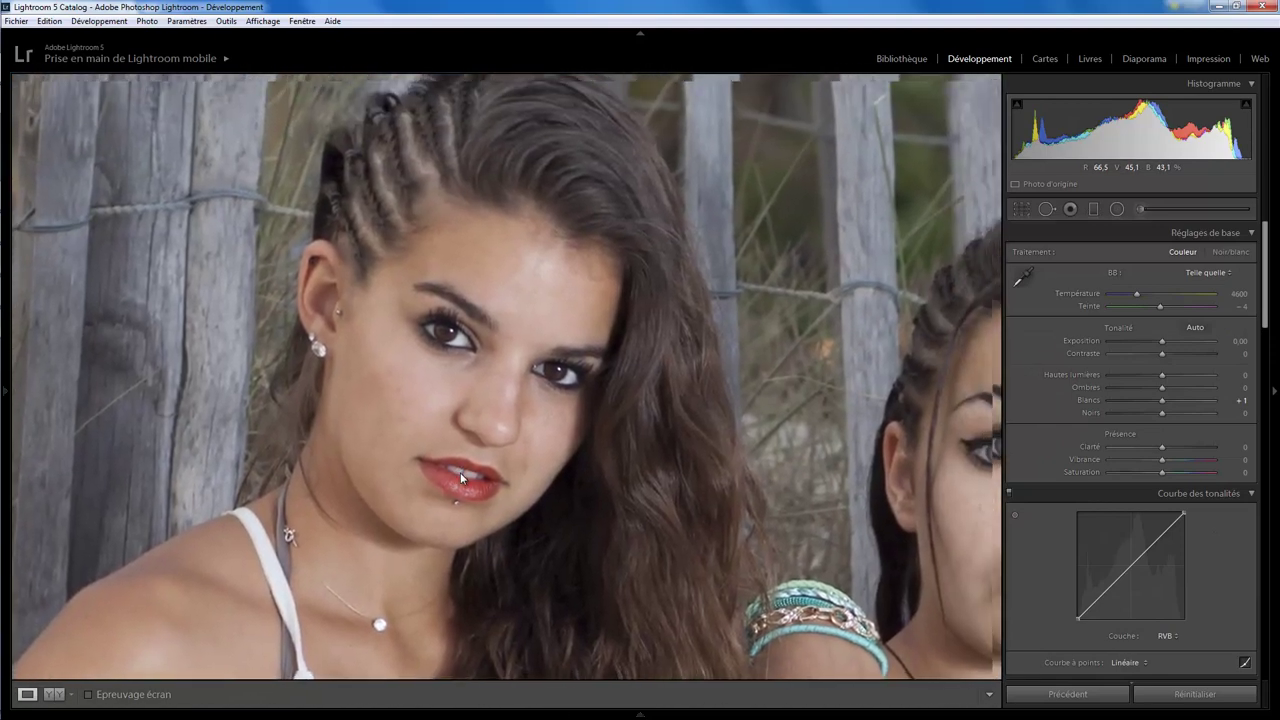
left_click(1046, 209)
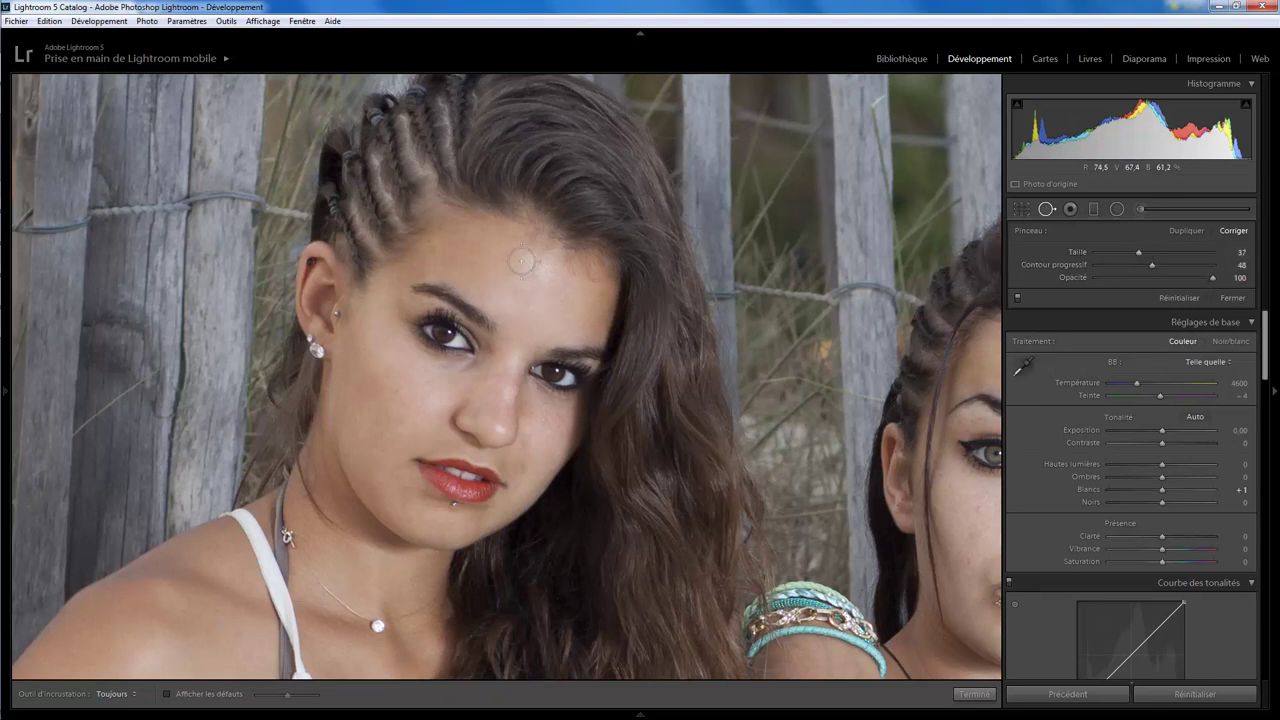
left_click_drag(516, 262, 538, 279)
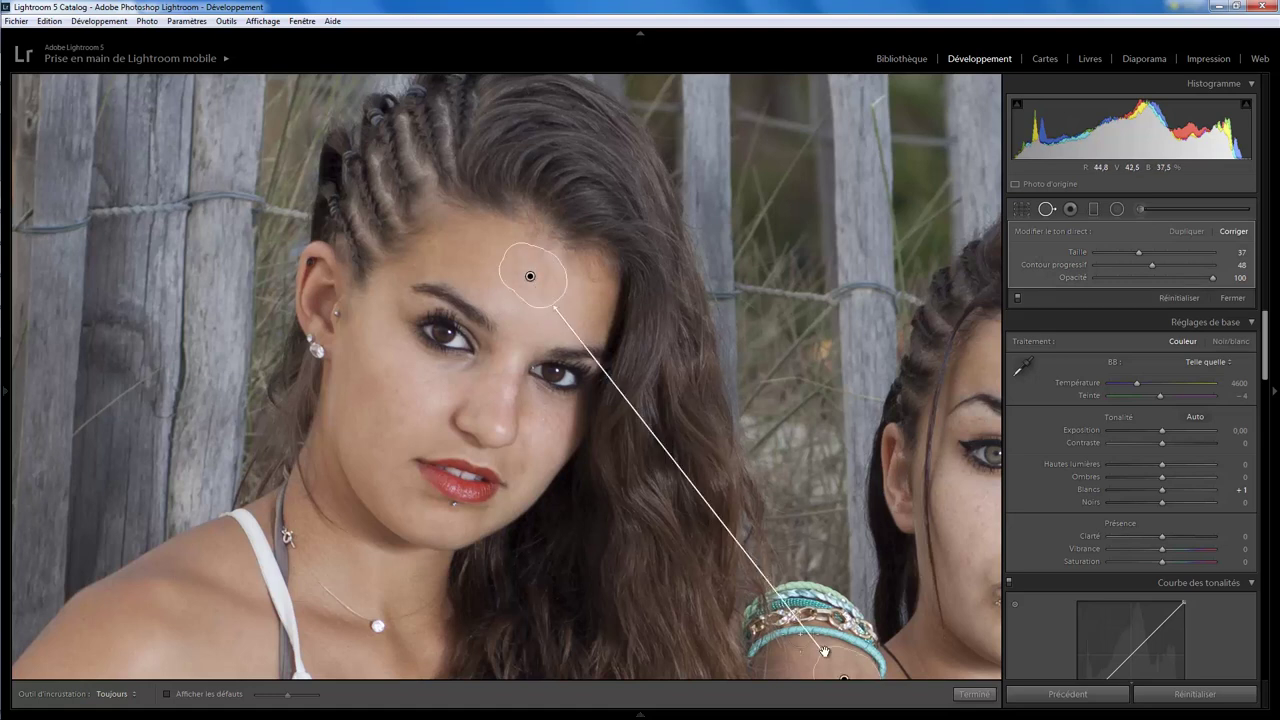
key("Delete")
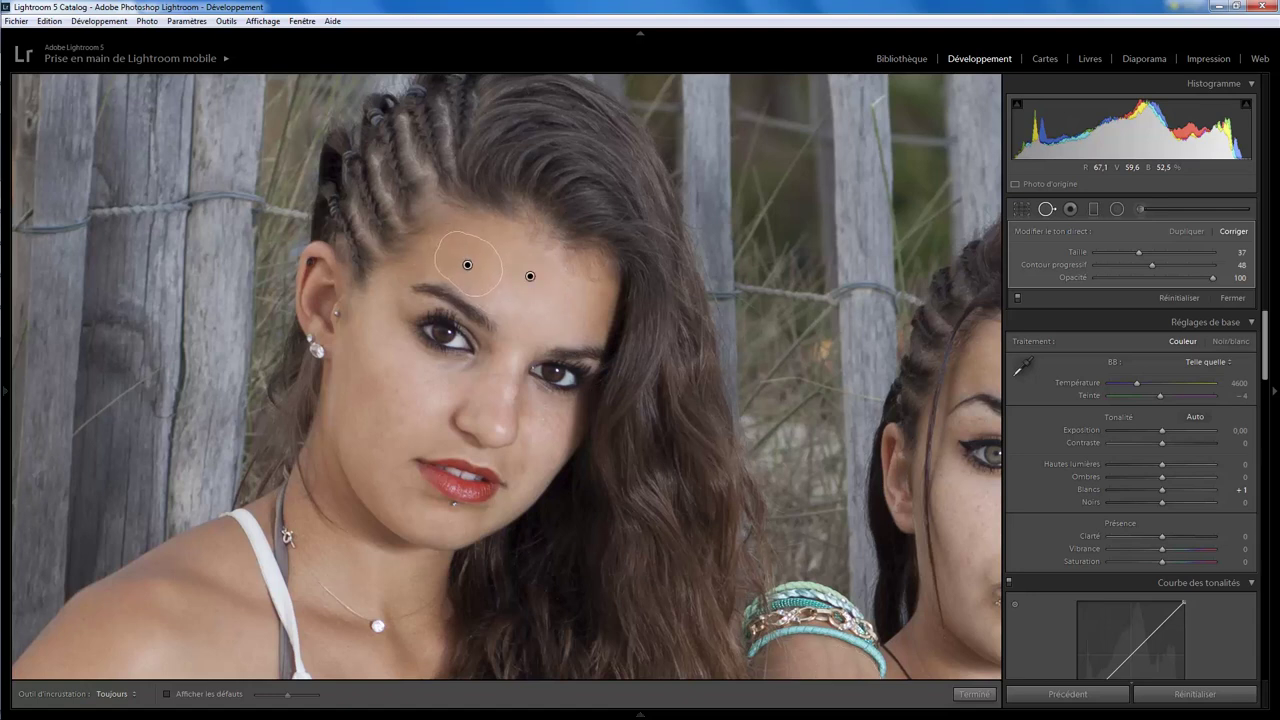
mouse_move(1212, 277)
left_mouse_down()
mouse_move(1092, 275)
mouse_move(1113, 271)
left_mouse_up()
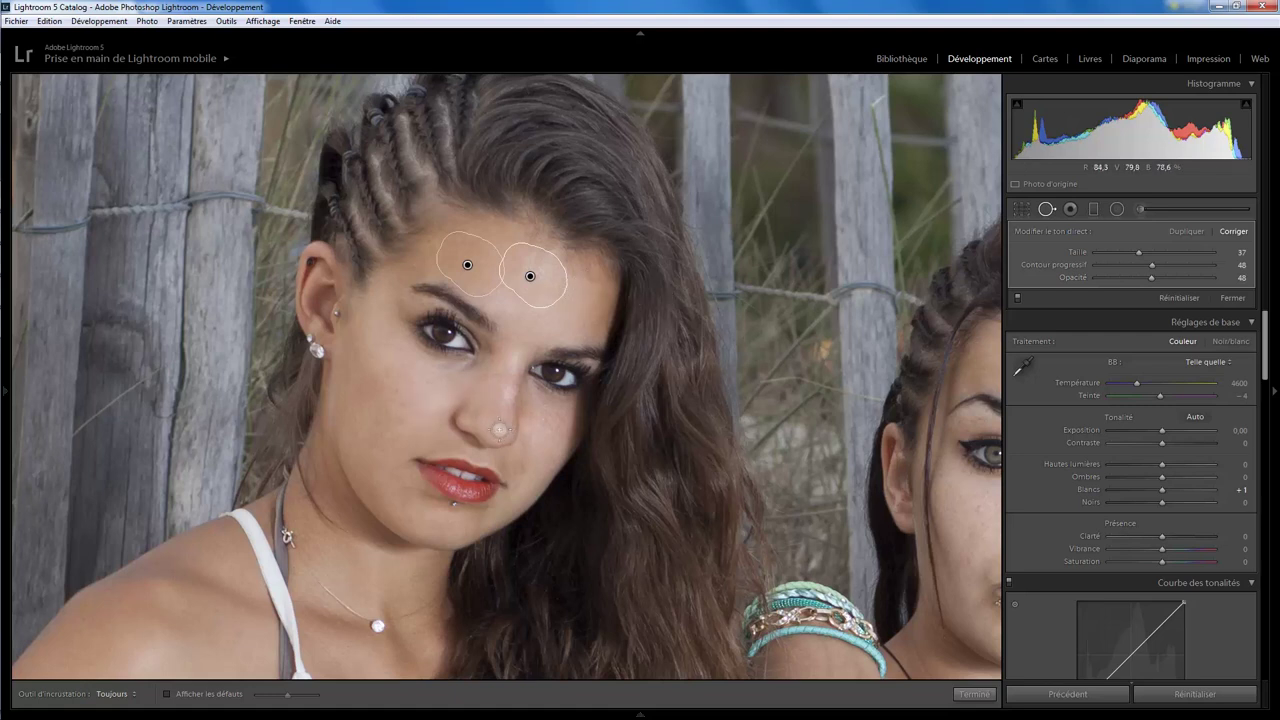
- Place and reposition size-23 heal spots around the nose, then finish spot removal
left_click(499, 430)
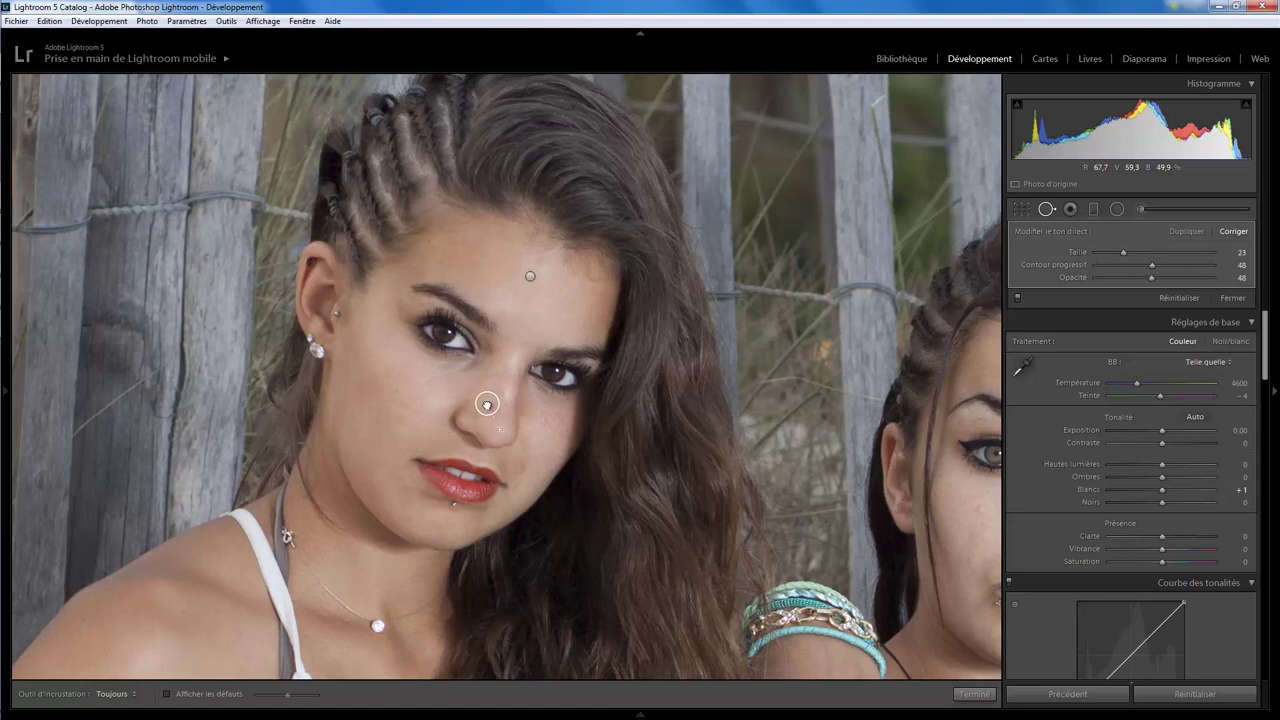
left_click_drag(495, 426, 512, 363)
mouse_move(510, 368)
left_mouse_down()
mouse_move(486, 388)
mouse_move(511, 364)
left_mouse_up()
left_click(502, 392)
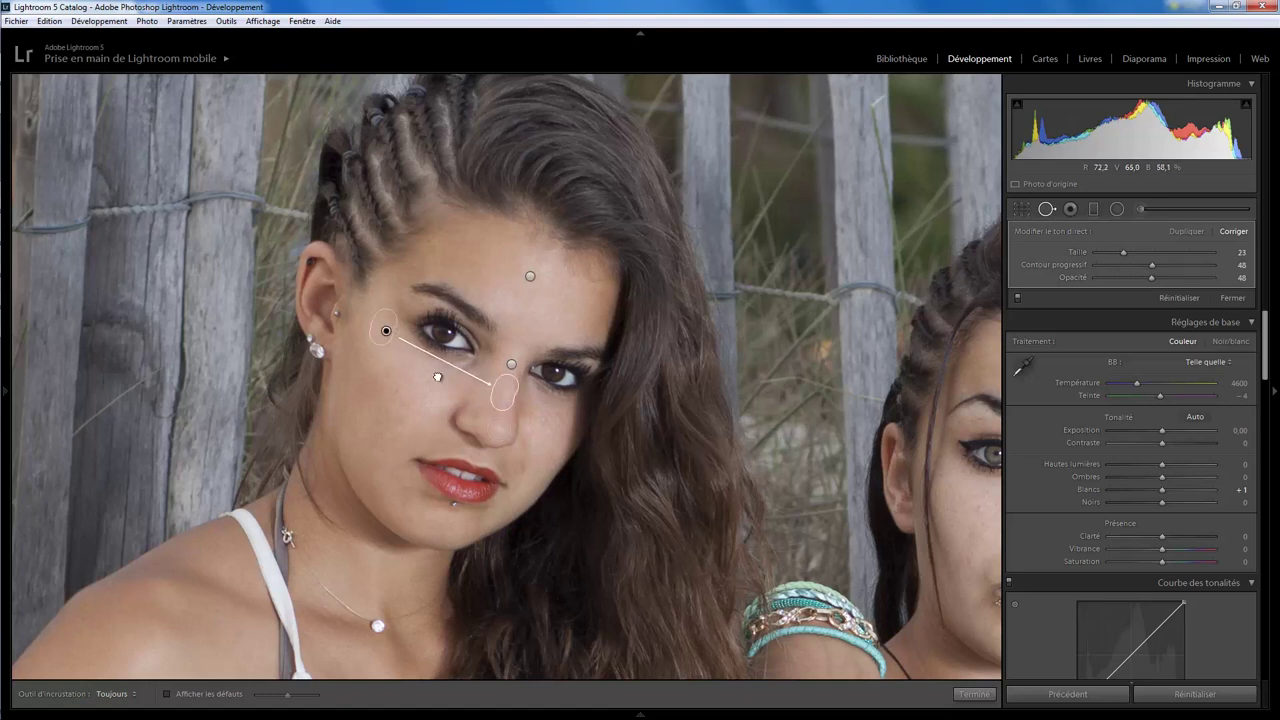
key("Delete")
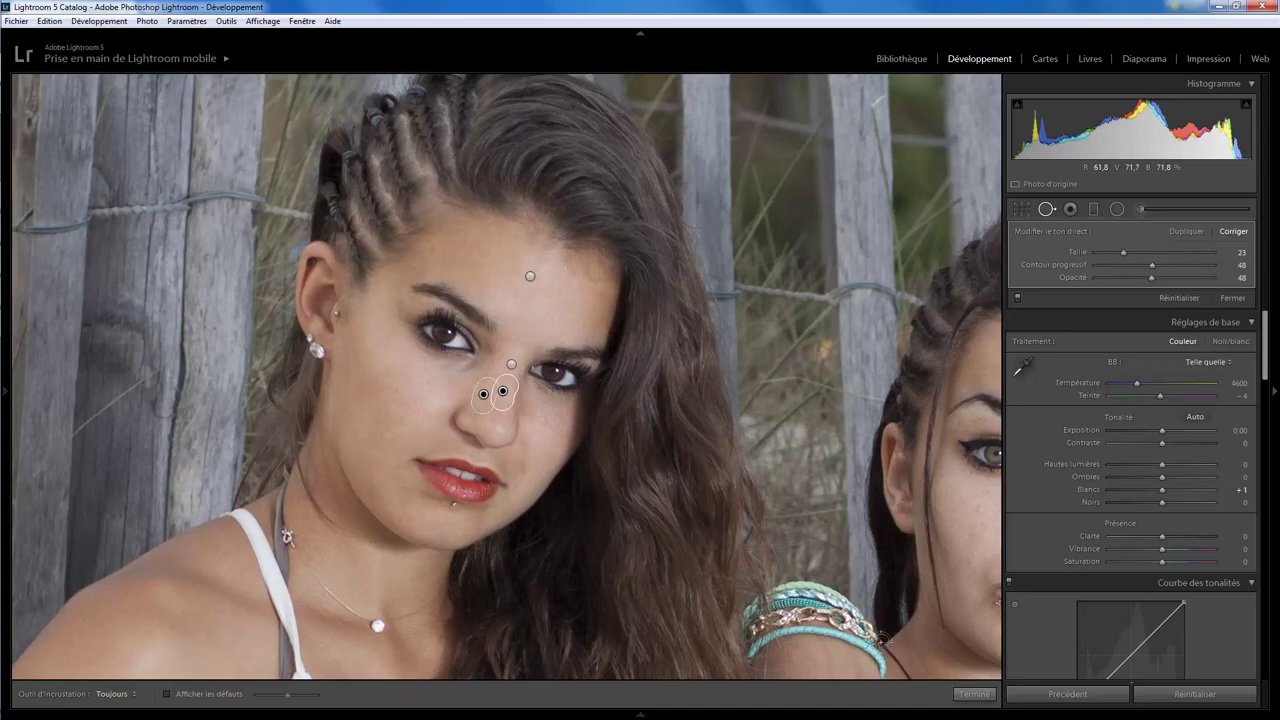
left_click(973, 693)
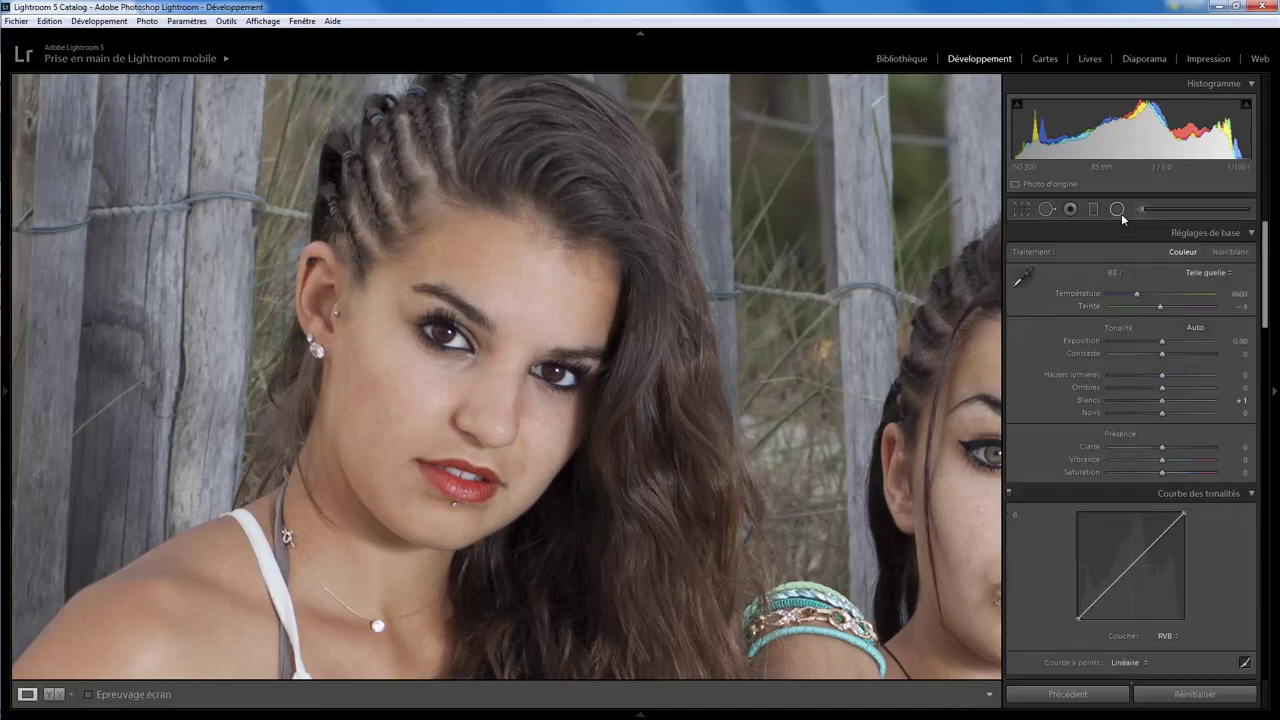
left_click(1047, 209)
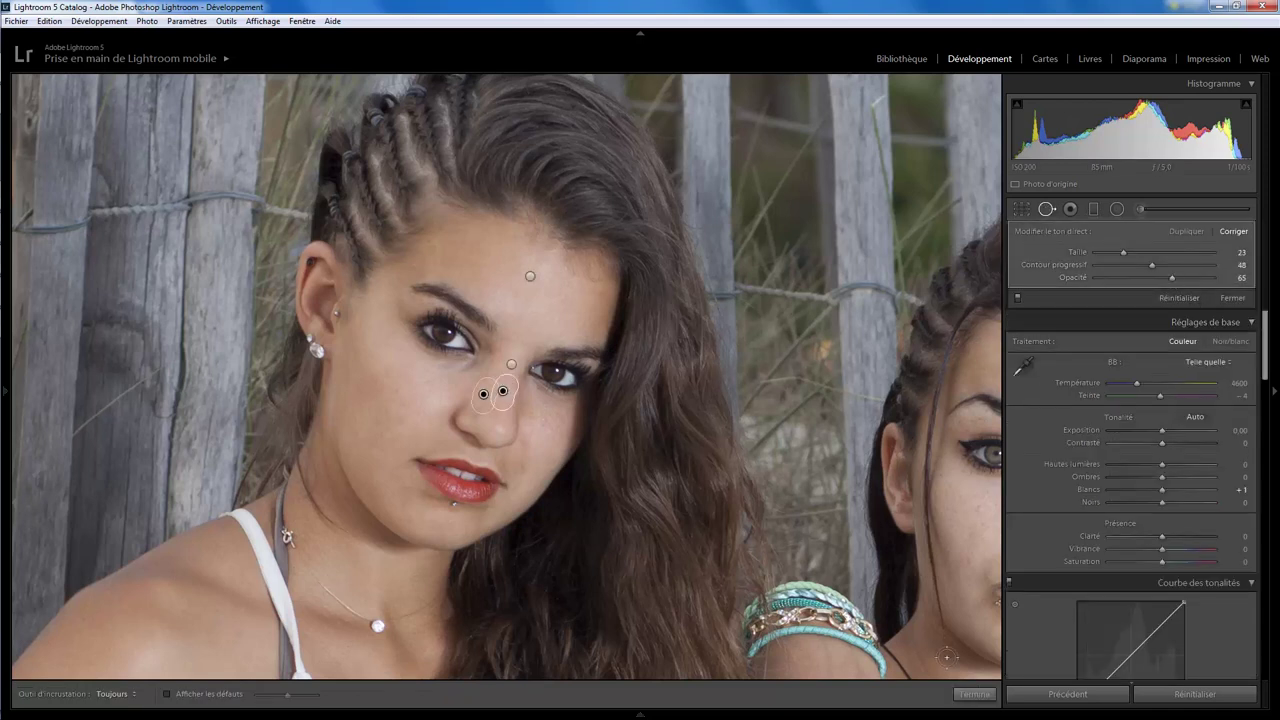
left_click(975, 694)
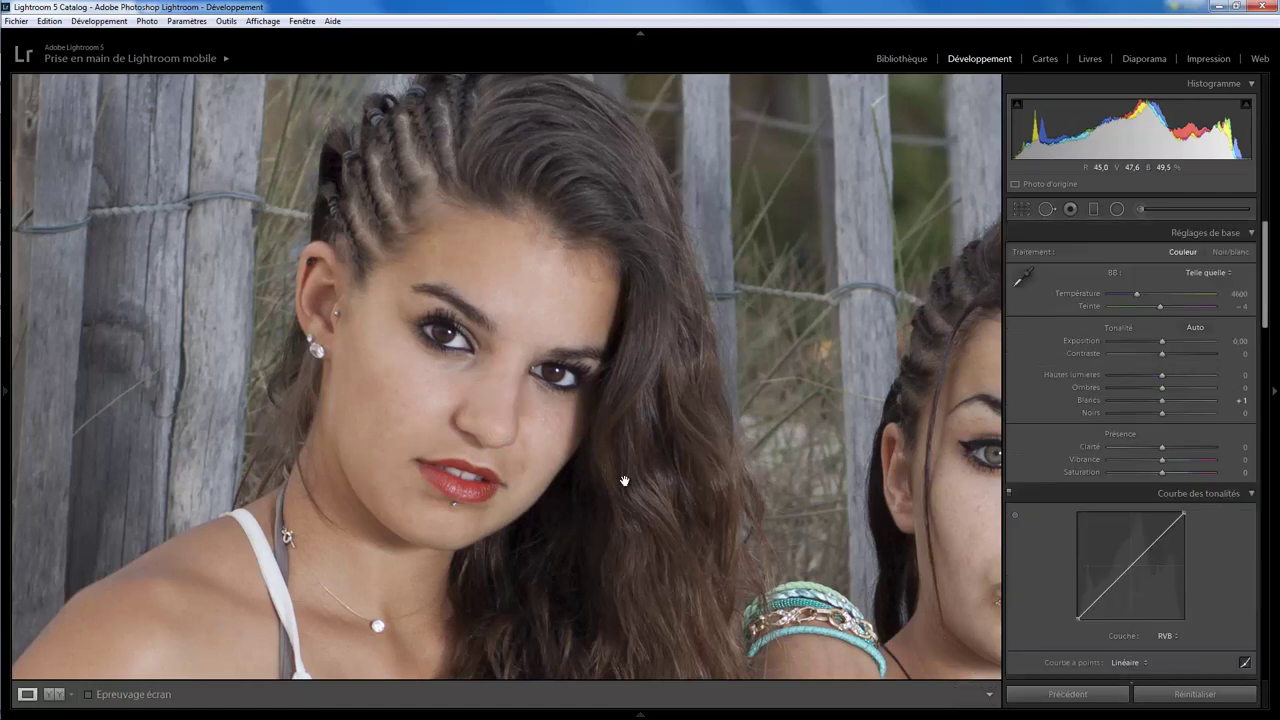
left_click(1046, 208)
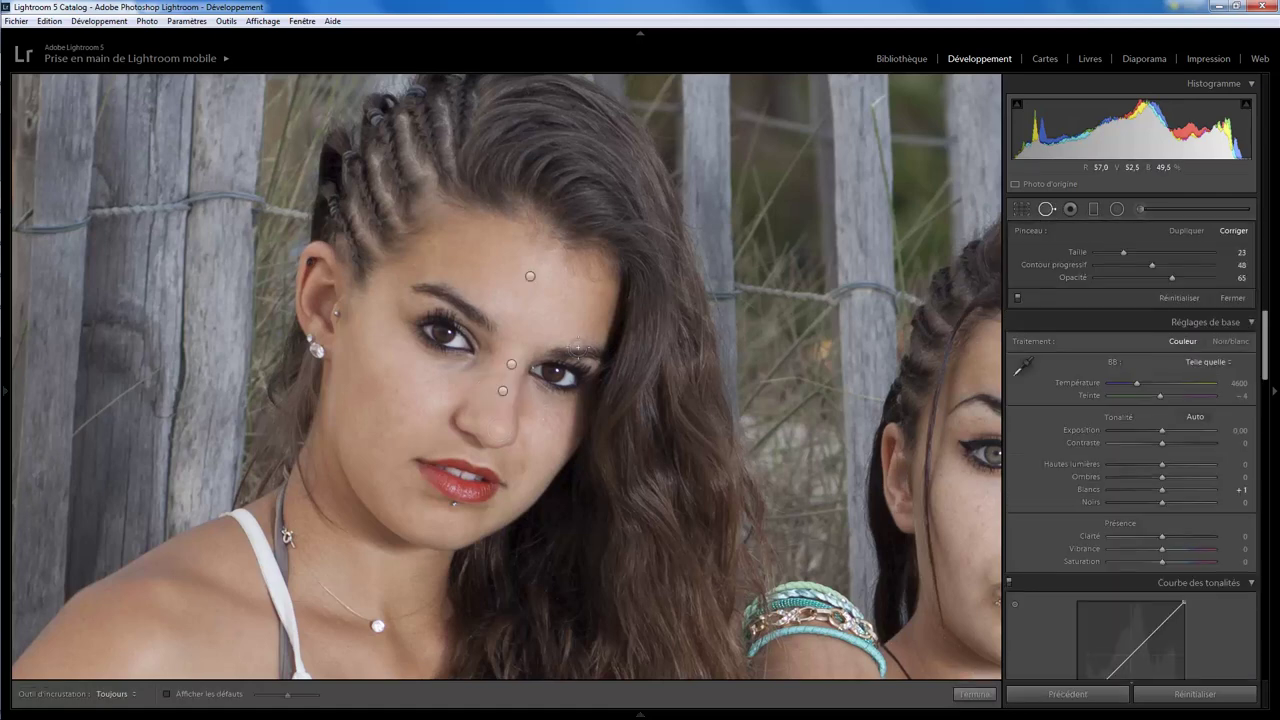
left_click(505, 390)
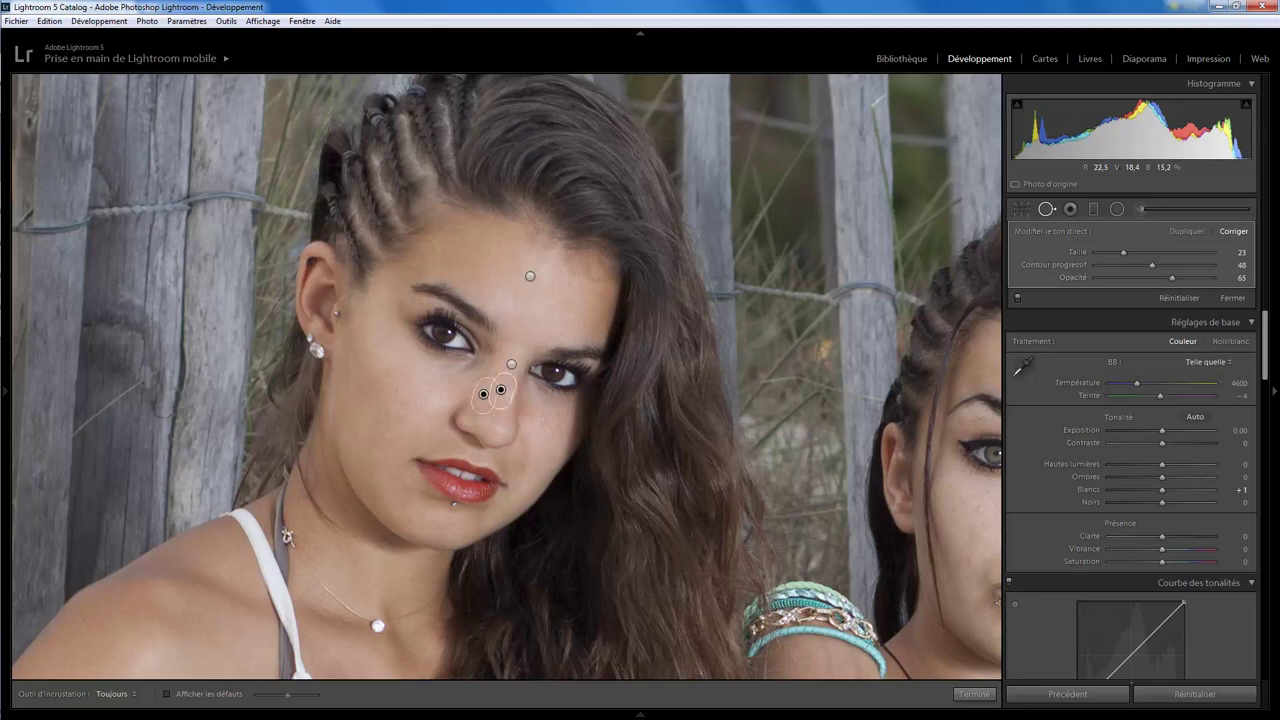
left_click(974, 693)
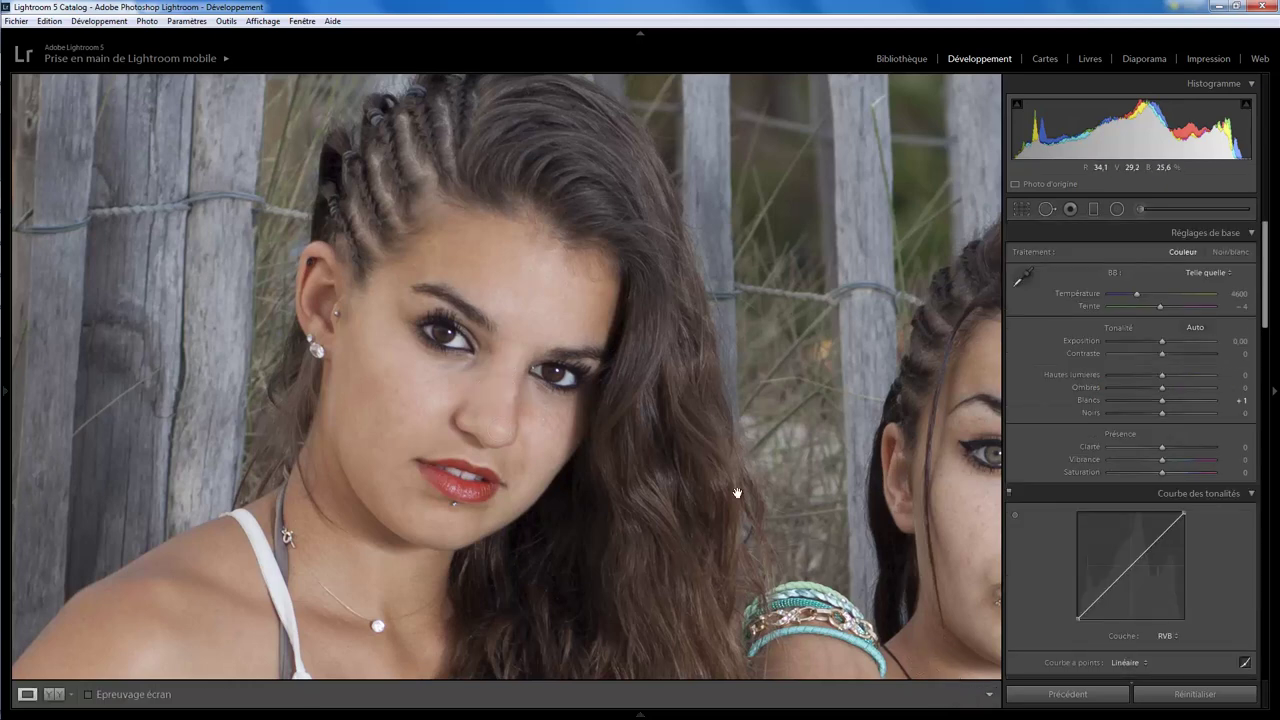
- Pan to the middle girl's face with the Spot Removal tool reopened for her skin
left_click_drag(499, 445, 509, 368)
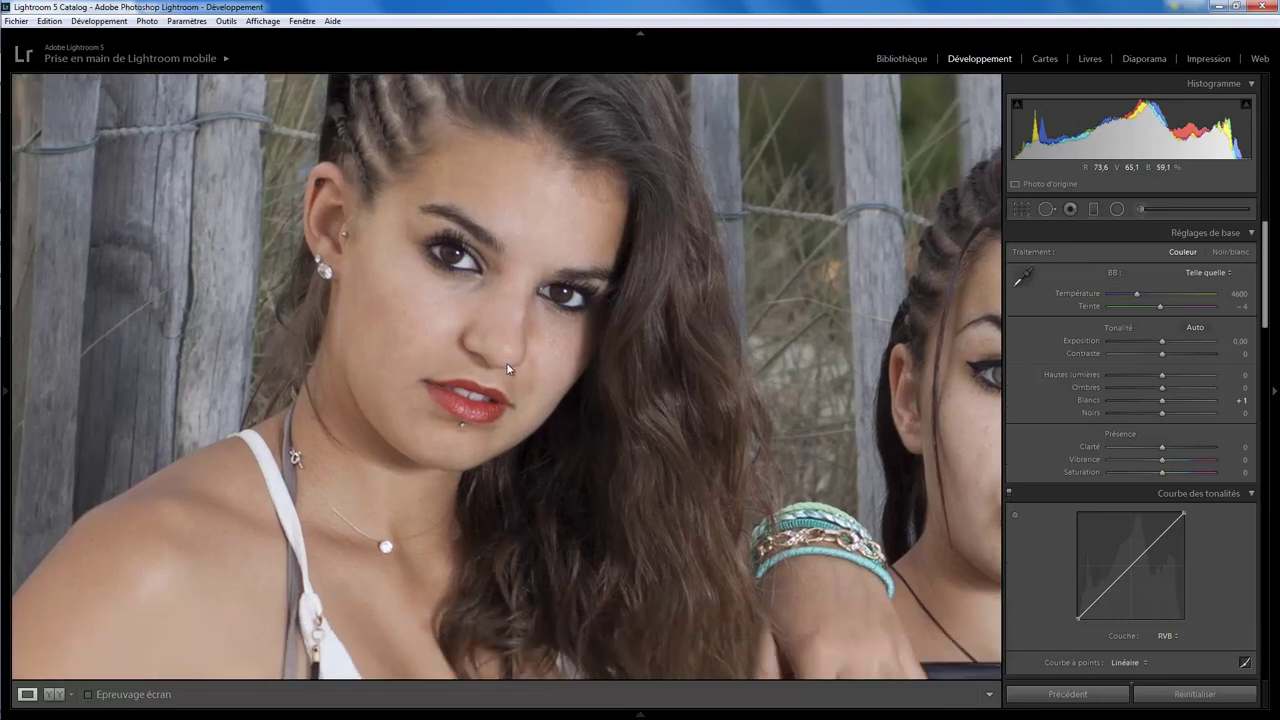
left_click(1046, 209)
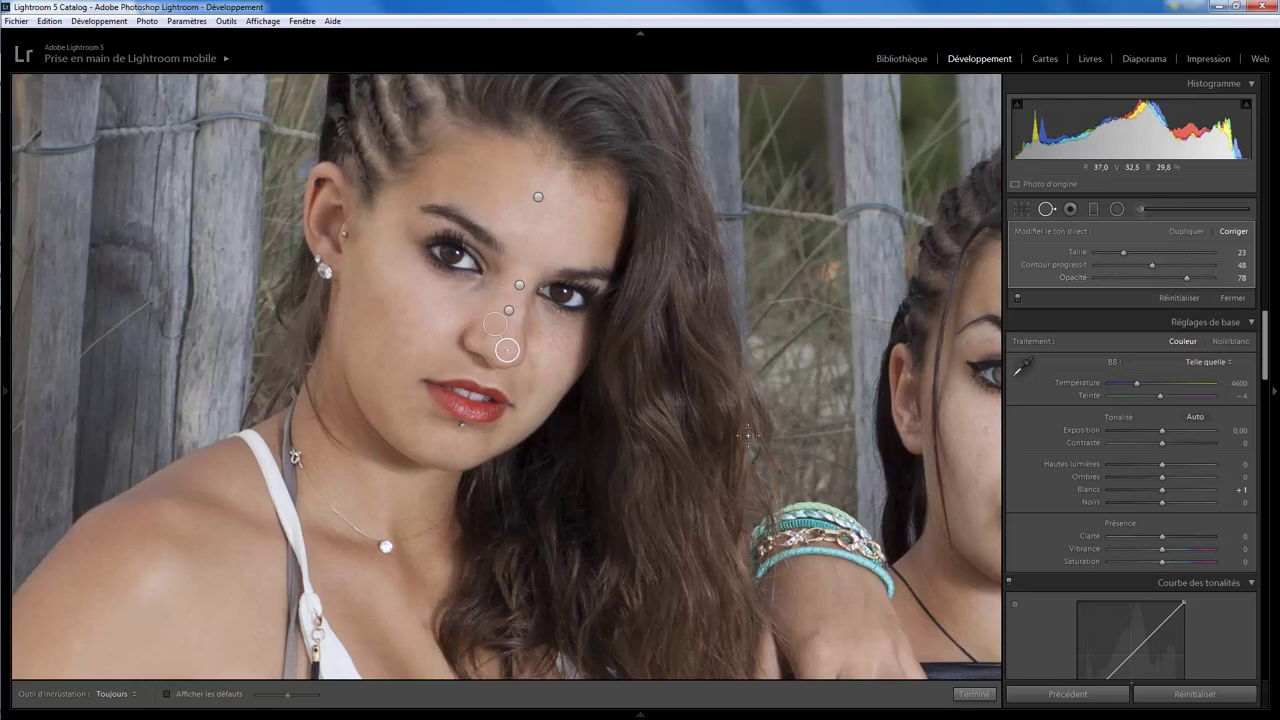
left_click_drag(906, 417, 579, 446)
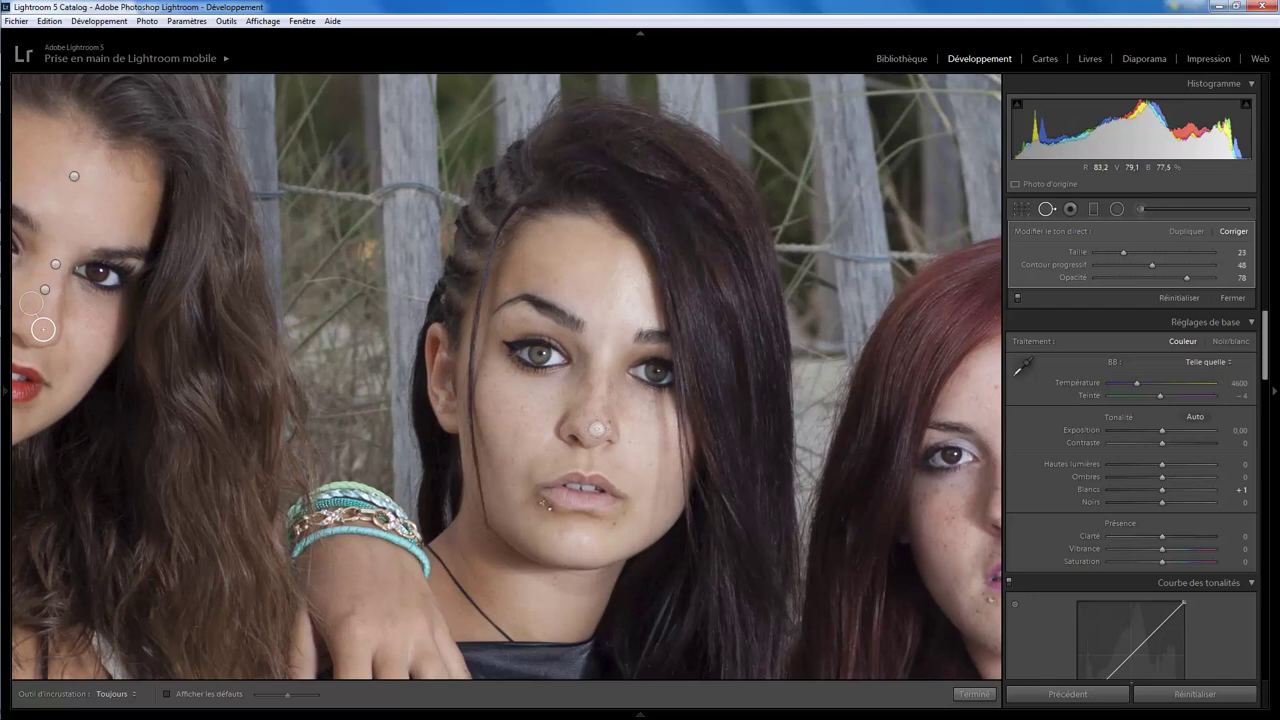
- Undo the nose-piercing heal and paint a heal stroke on the middle girl's forehead
left_click(597, 430)
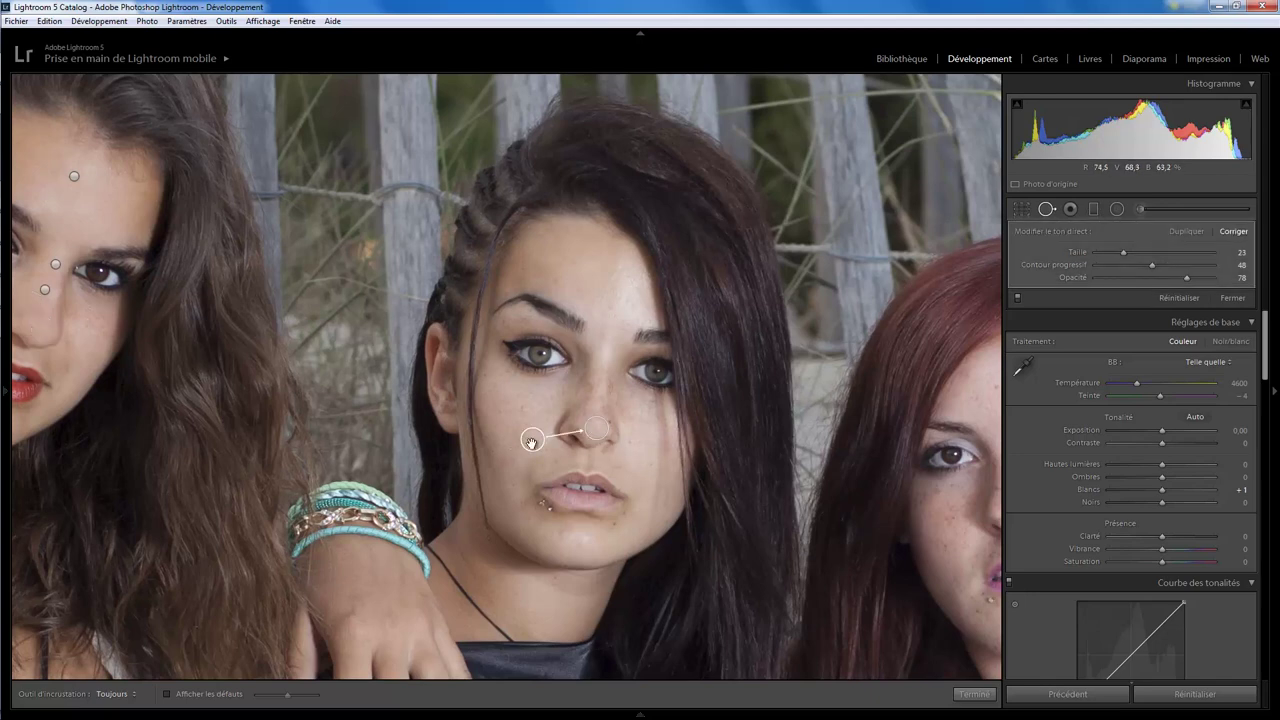
key("ctrl+z")
left_click(588, 404)
mouse_move(628, 262)
left_mouse_down()
mouse_move(645, 310)
mouse_move(614, 290)
mouse_move(622, 300)
left_mouse_up()
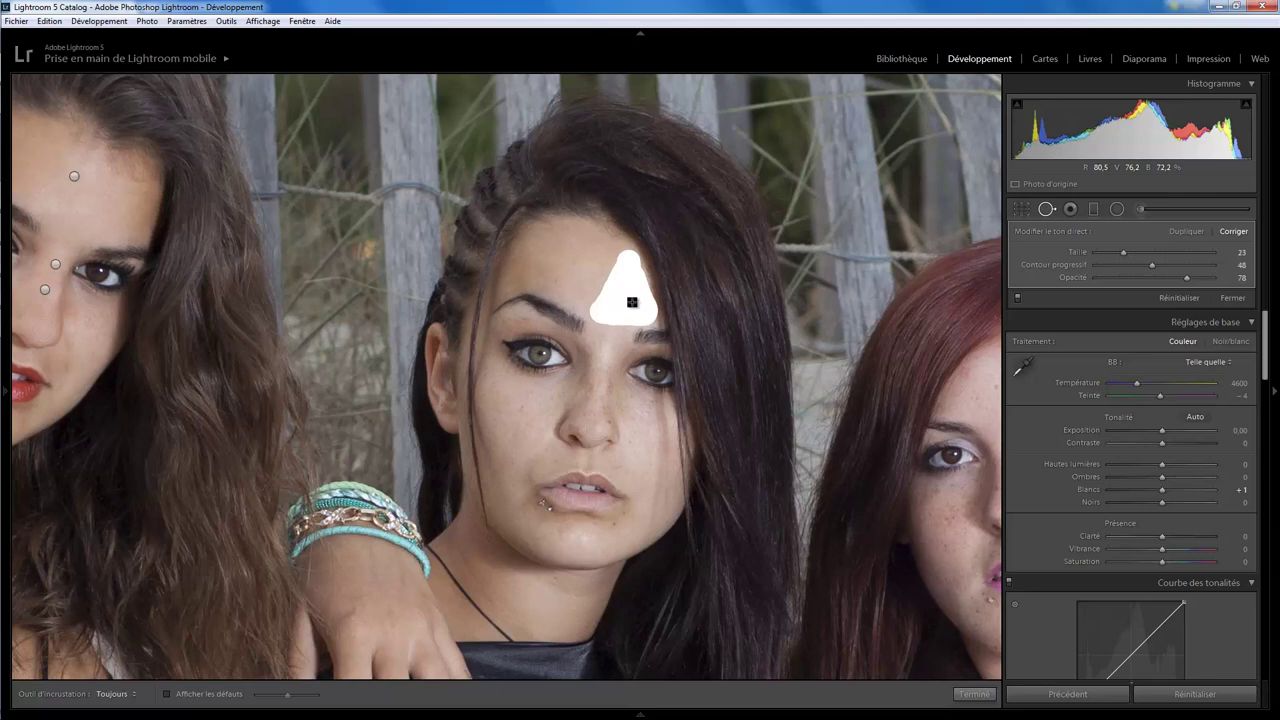
left_click_drag(625, 297, 630, 312)
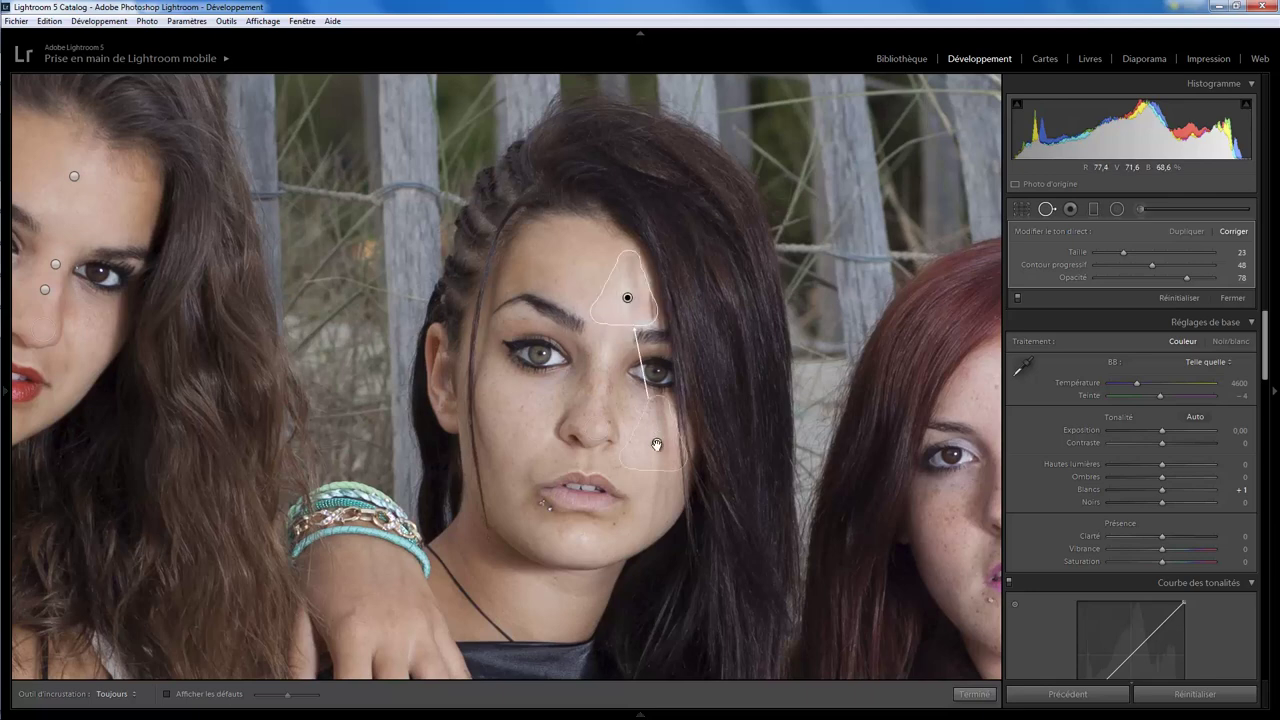
- Move the heal source onto the forehead and set the heal opacity to 50
left_click_drag(656, 425, 565, 270)
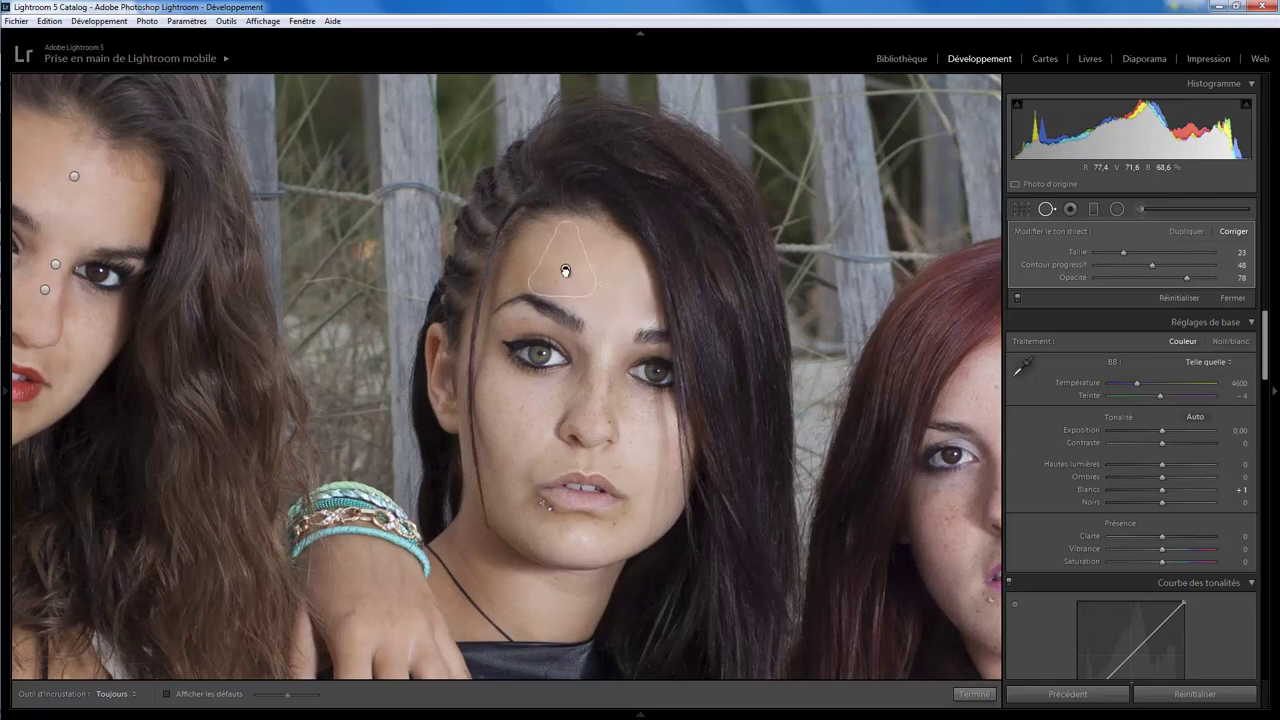
left_click_drag(569, 271, 570, 268)
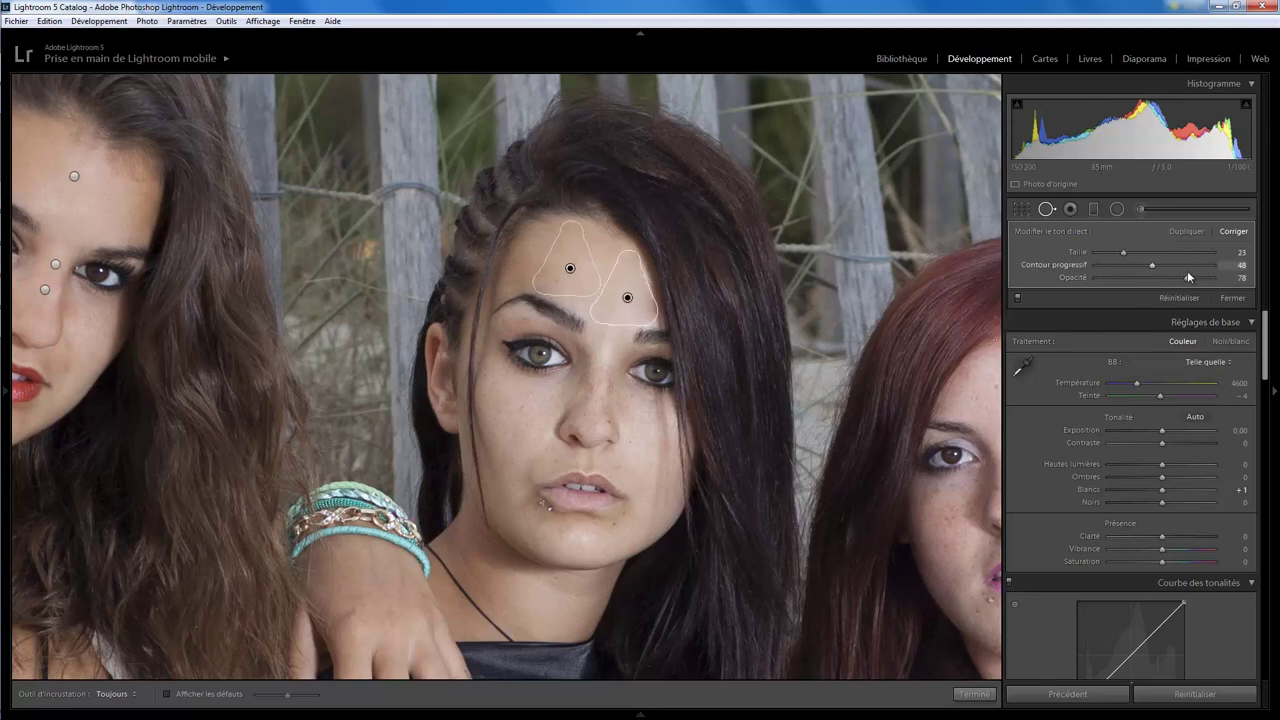
left_click_drag(1186, 278, 1060, 283)
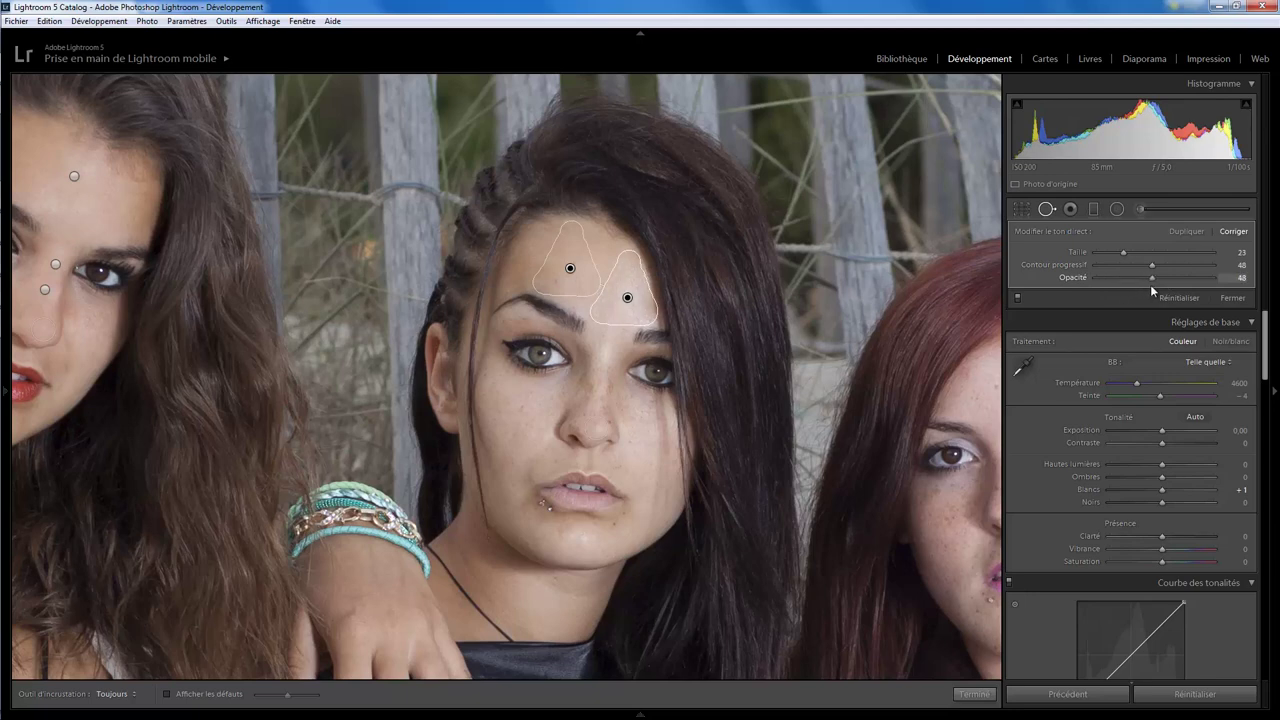
left_click_drag(1150, 286, 1157, 287)
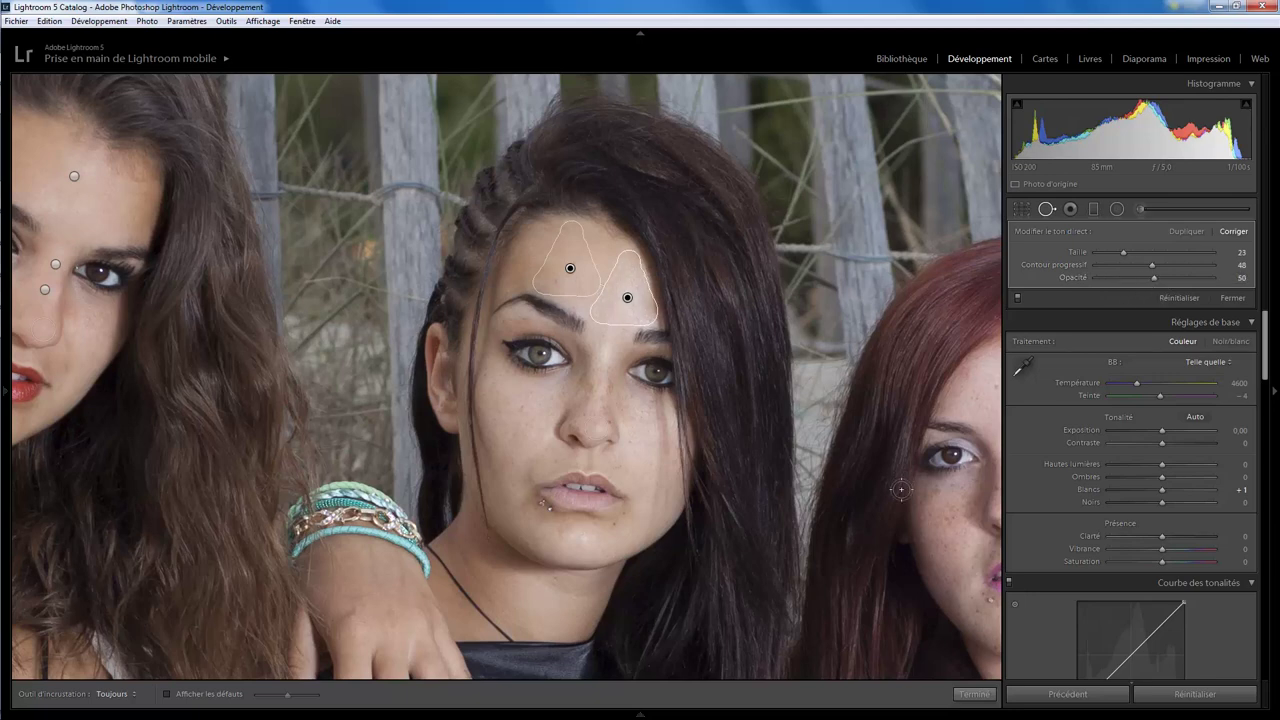
left_click(974, 694)
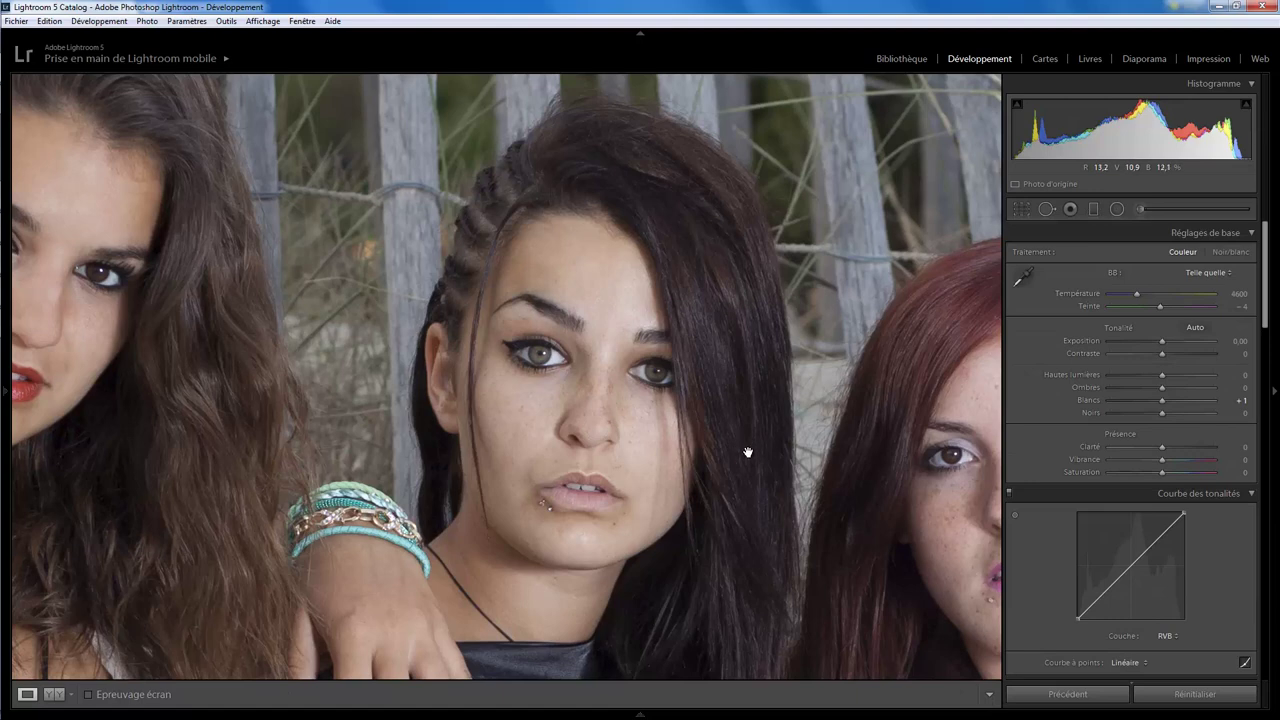
- Bring the red-haired girl into view and delete an oversized cheek heal
left_click_drag(748, 452, 452, 369)
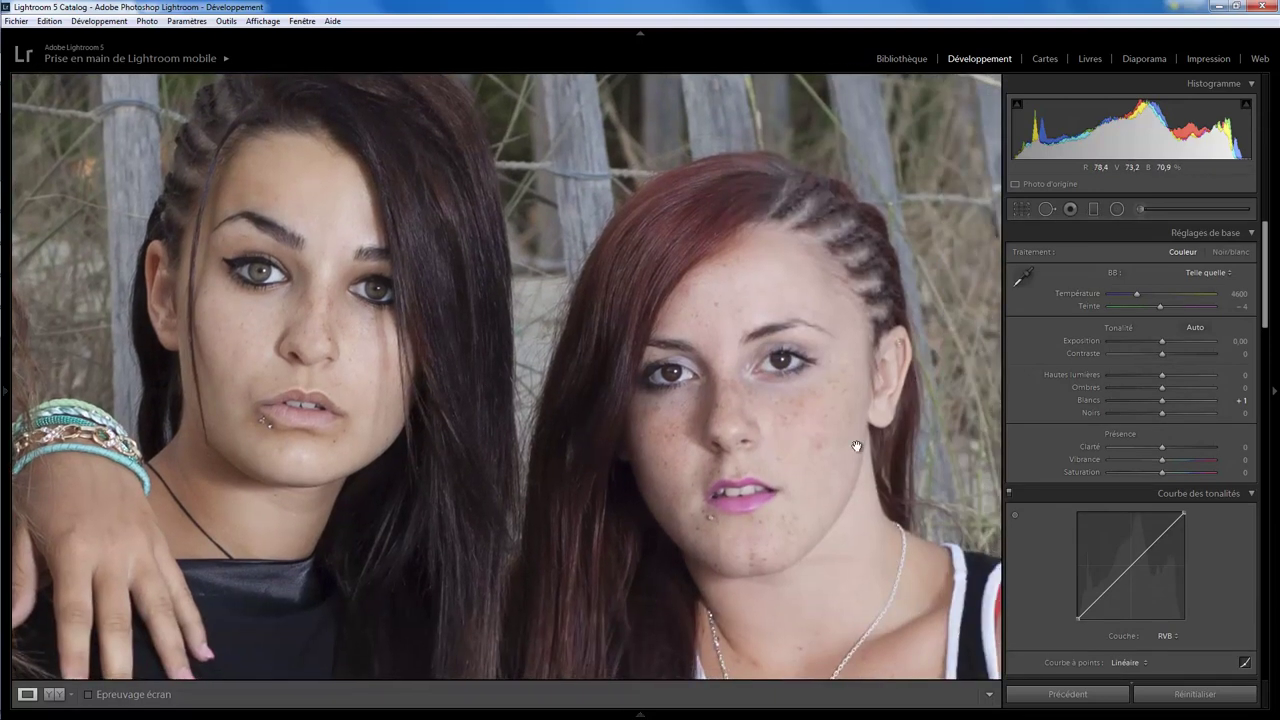
left_click(1046, 208)
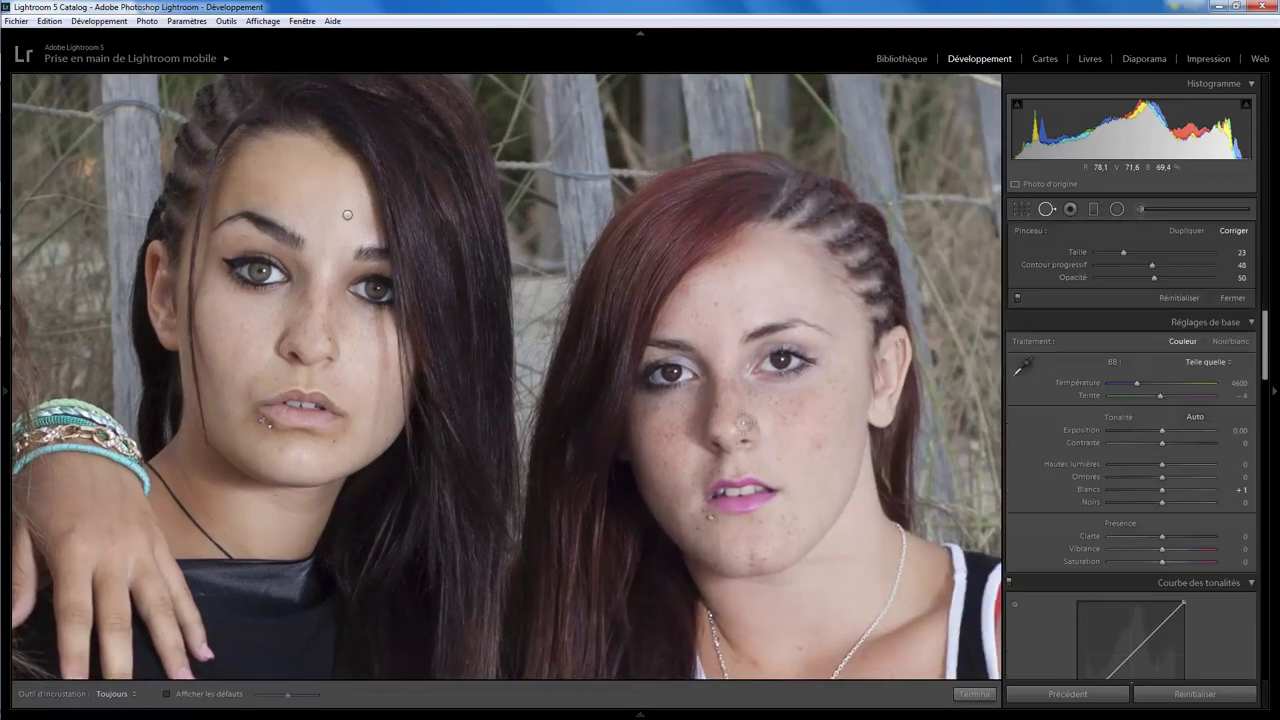
mouse_move(734, 428)
left_mouse_down()
mouse_move(766, 458)
mouse_move(737, 430)
left_mouse_up()
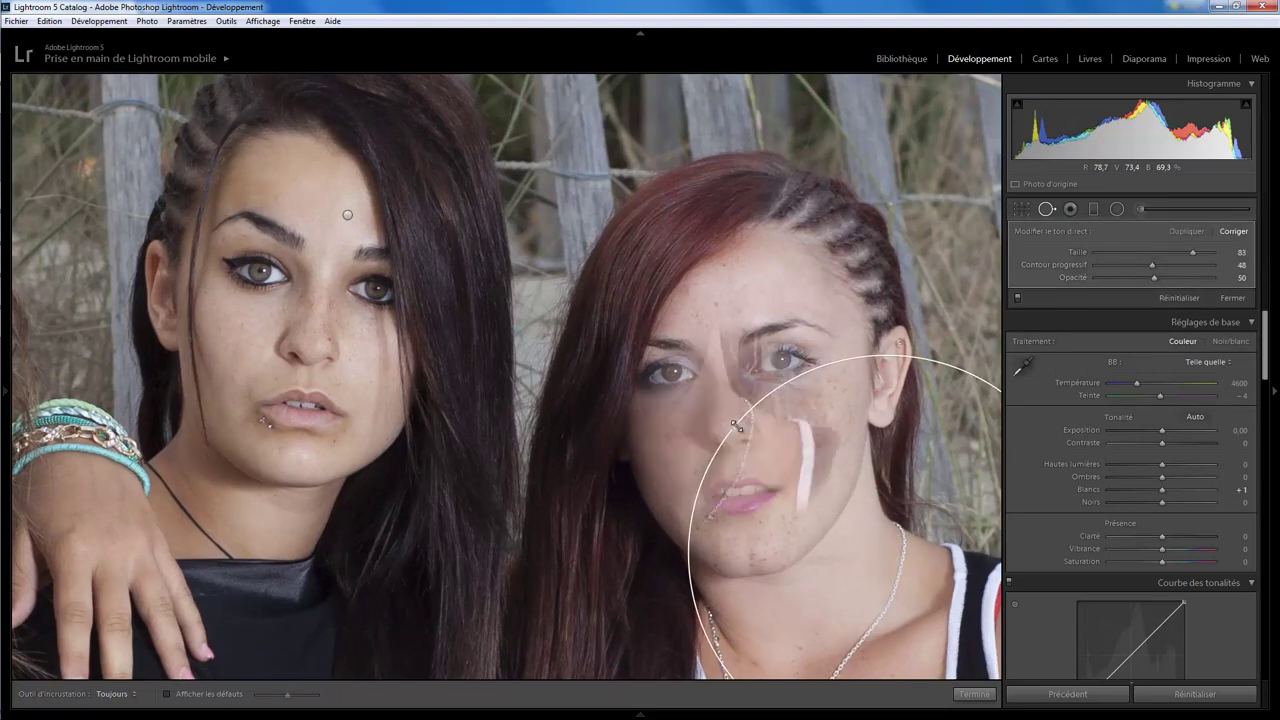
key("Delete")
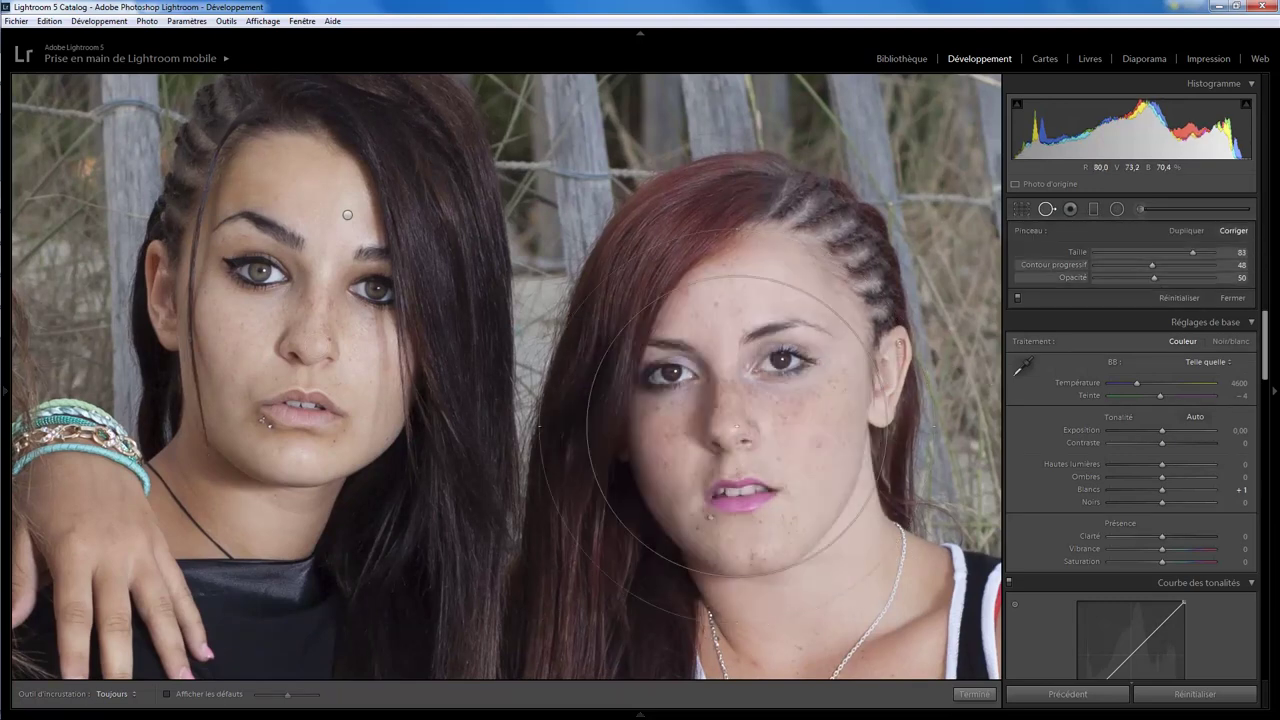
- Shrink the brush to 23 and heal the nose blemish, moving the source up the nose
scroll(750, 437, "down", 4)
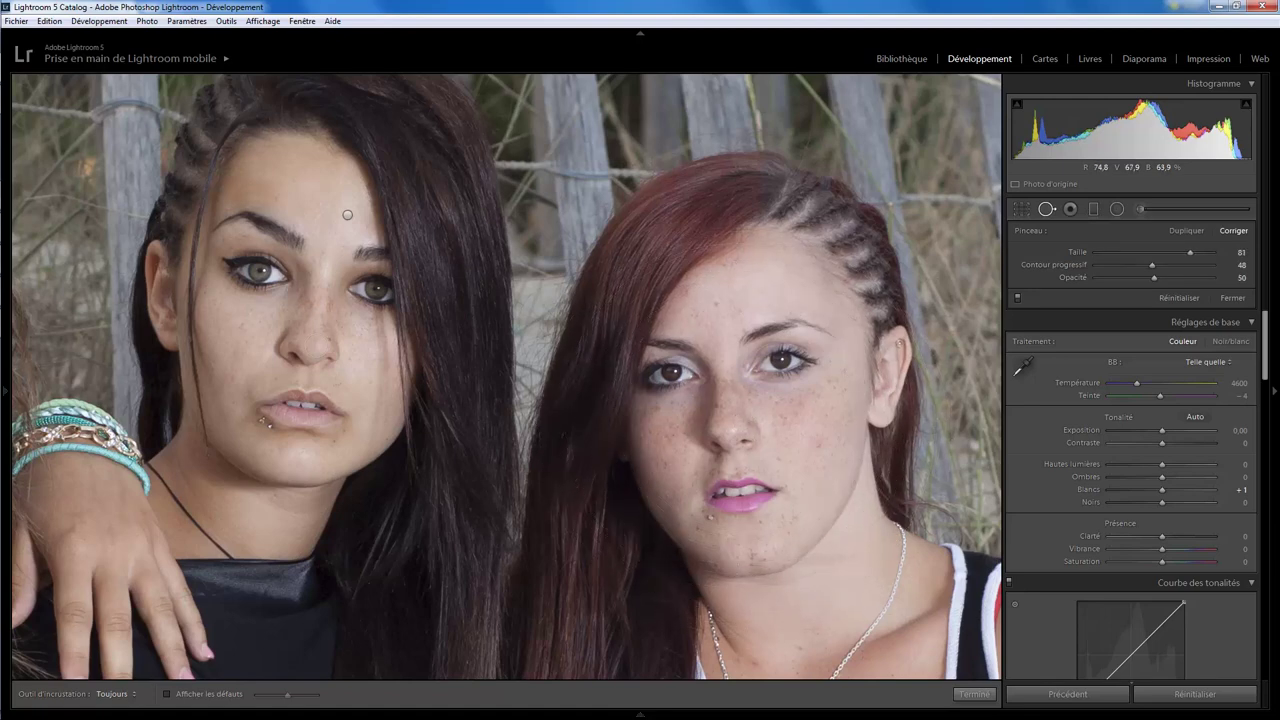
scroll(748, 430, "down", 3)
scroll(744, 424, "down", 3)
scroll(733, 428, "down", 2)
left_click(731, 431)
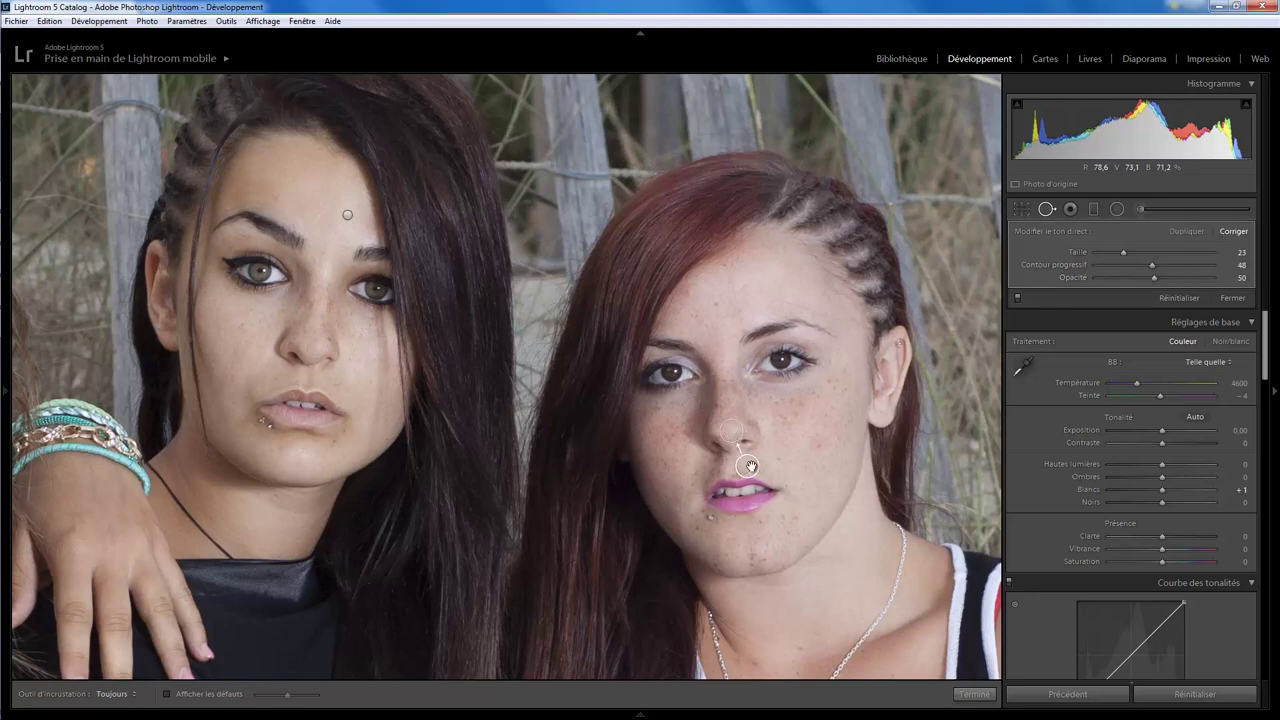
left_click_drag(750, 466, 729, 401)
left_click(975, 693)
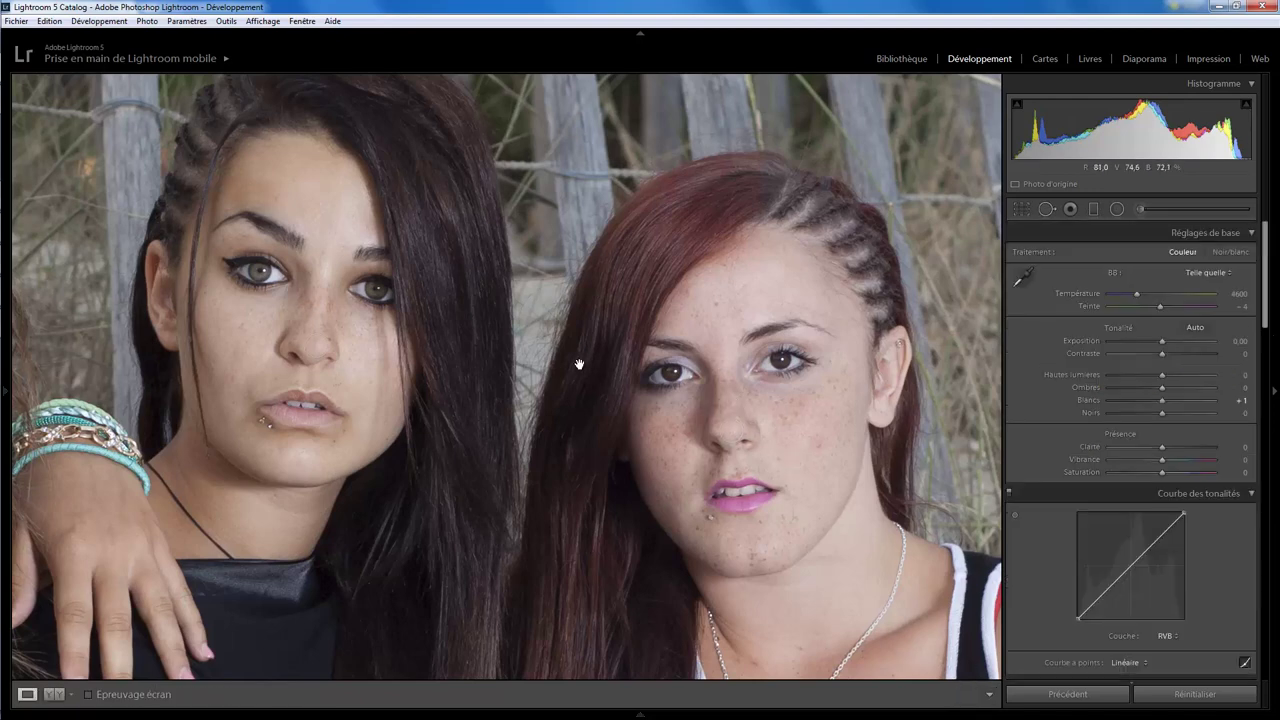
- Zoom out and draw a radial filter over the red-haired girl's knee
left_click(706, 252)
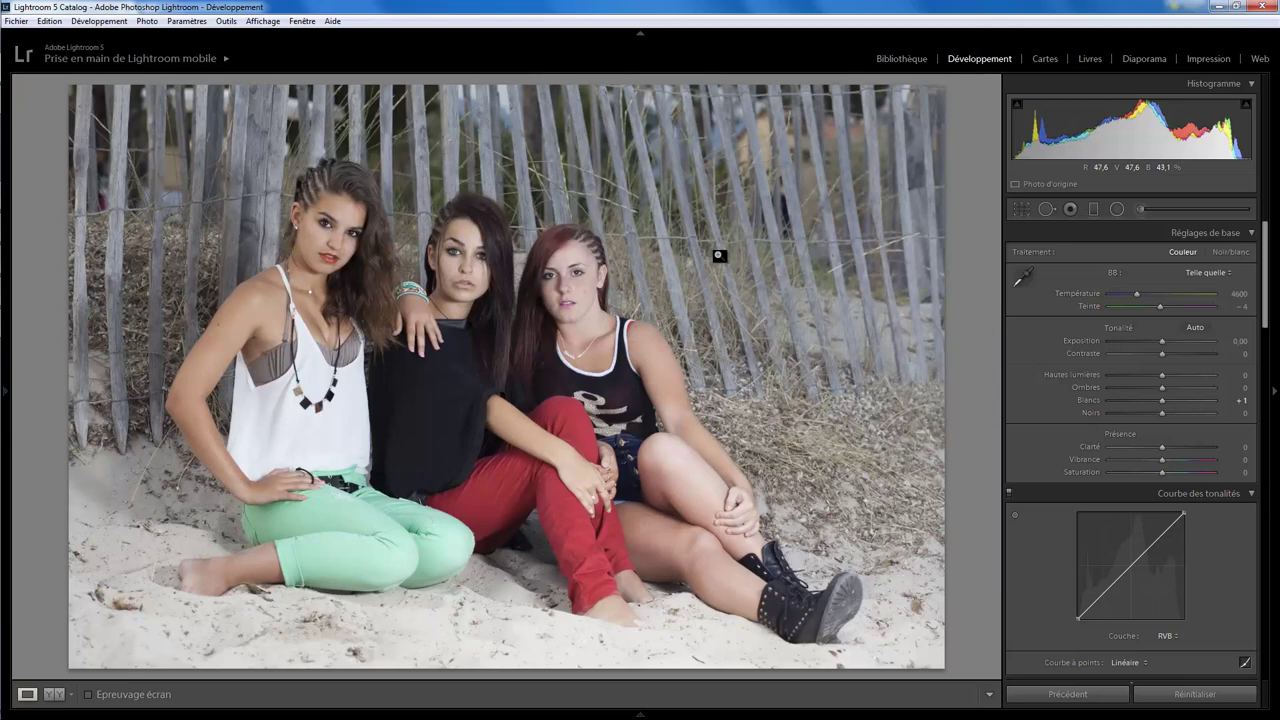
left_click(1117, 208)
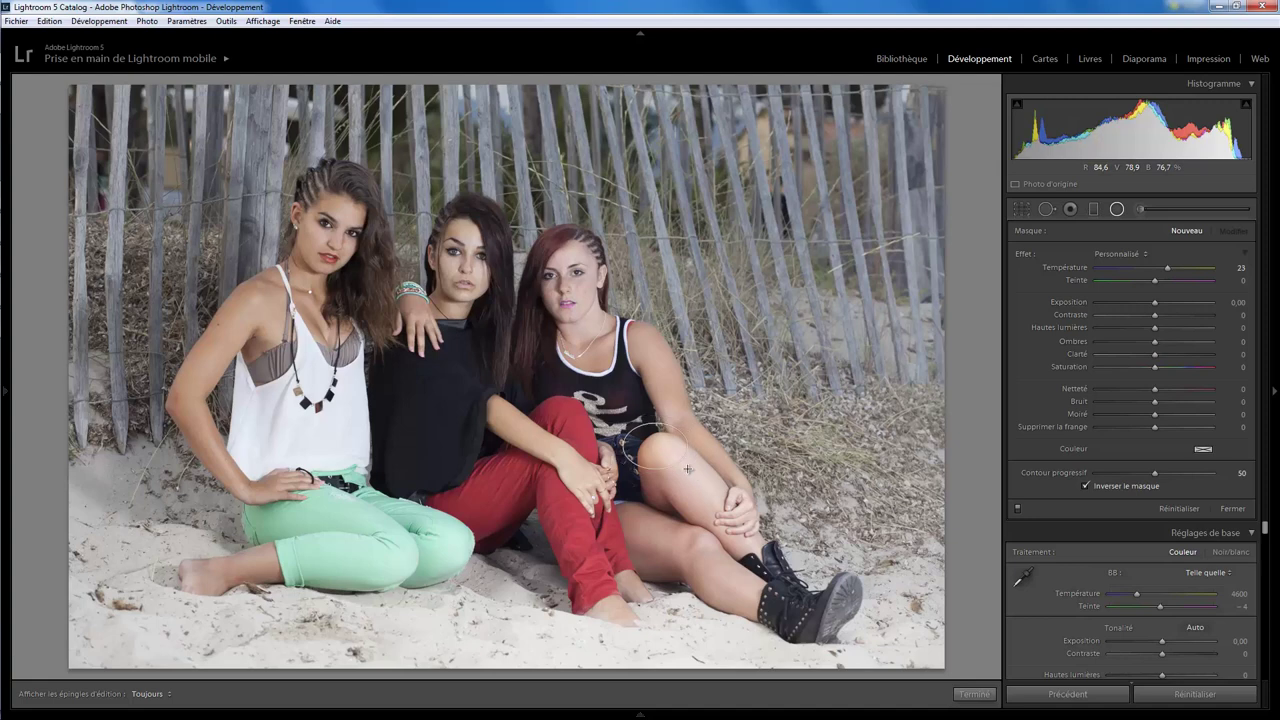
left_click_drag(688, 469, 677, 440)
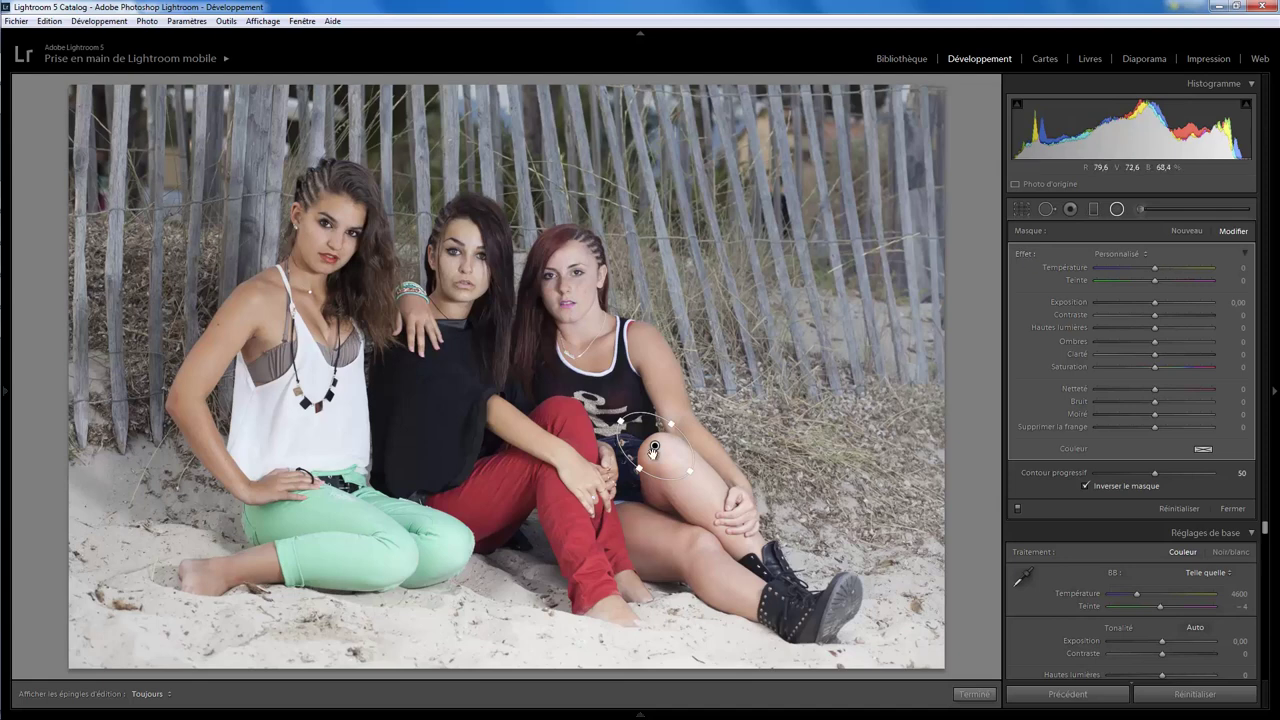
left_click_drag(653, 451, 665, 461)
- Set the knee filter to Highlights −13 and Temperature 12, and reposition it
mouse_move(1155, 328)
left_mouse_down()
mouse_move(1094, 328)
mouse_move(1157, 336)
mouse_move(1131, 334)
left_mouse_up()
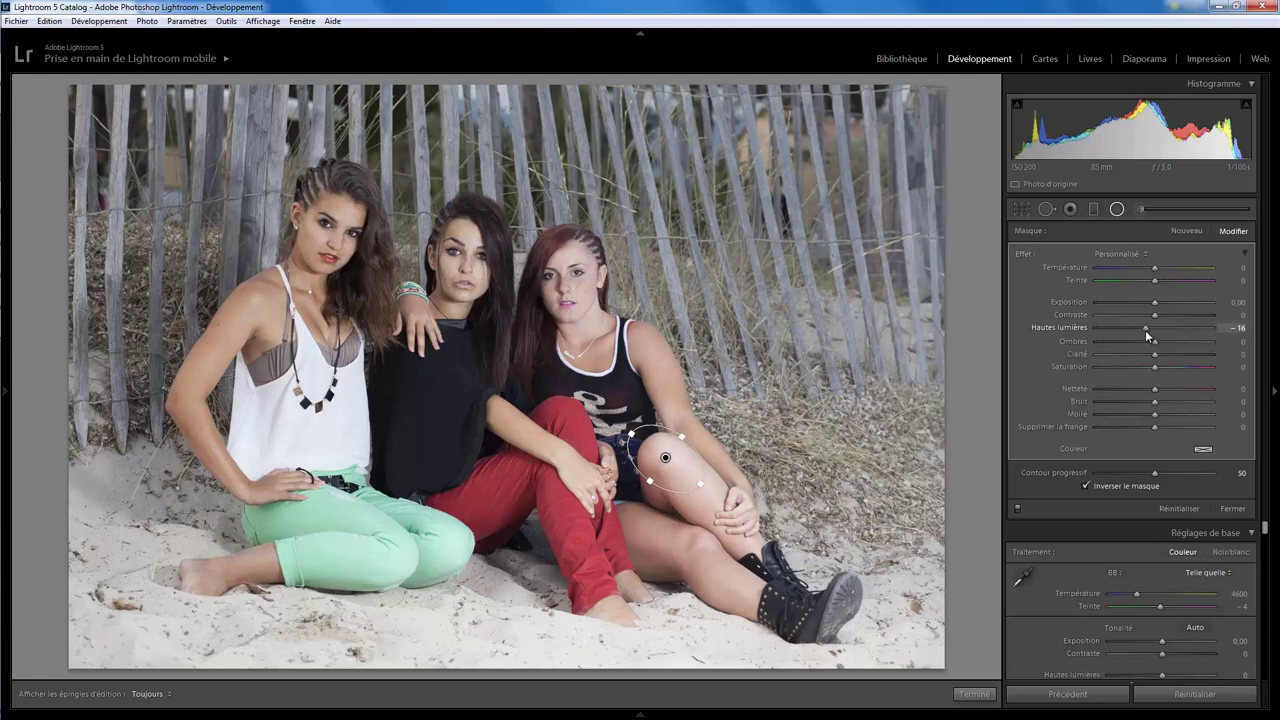
left_click_drag(1144, 333, 1148, 336)
left_click_drag(1154, 268, 1166, 270)
key("h")
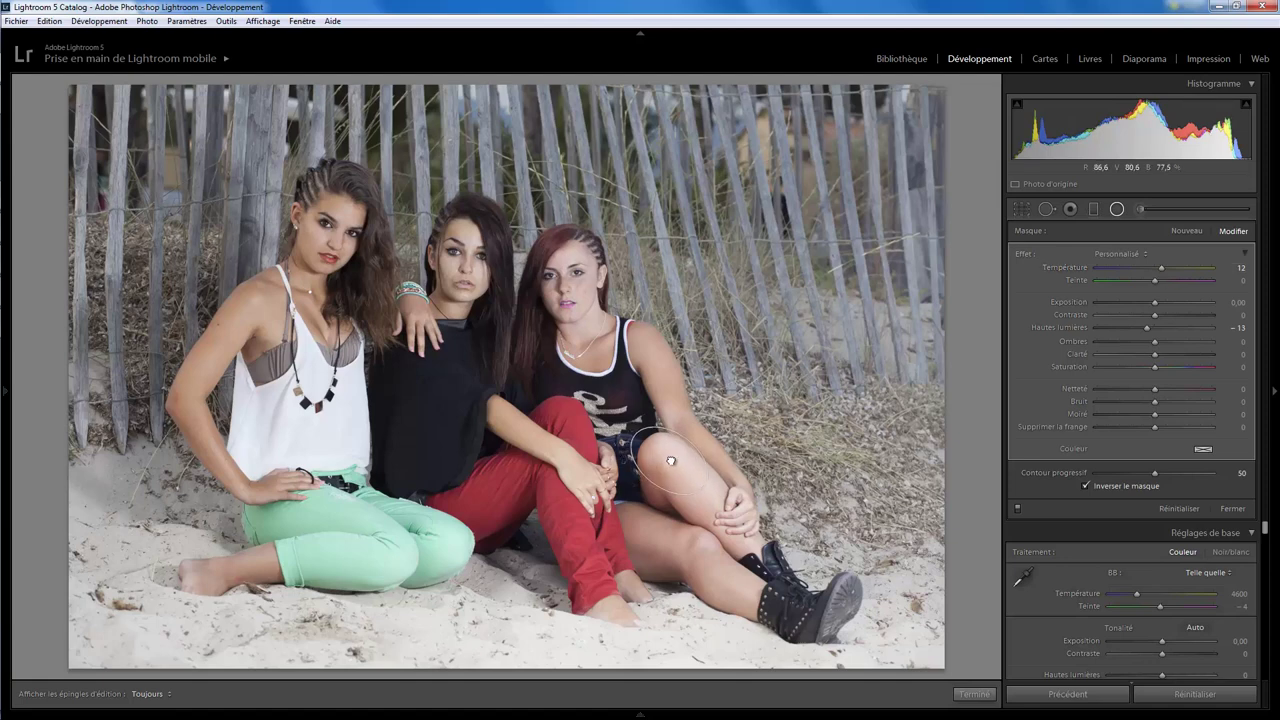
left_click_drag(671, 461, 666, 453)
key("h")
left_click(975, 693)
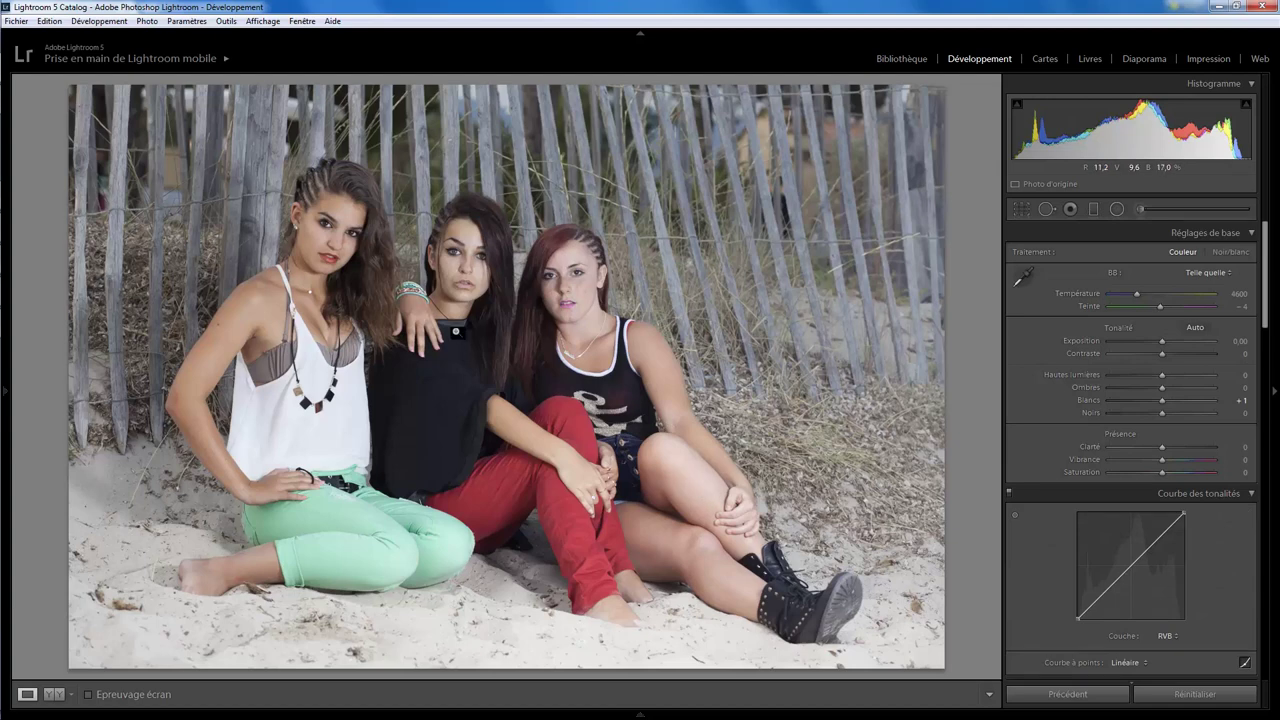
- At 1:1, heal the left girl's cheek blemishes beside her mouth with a size-29 spot
left_click(340, 242)
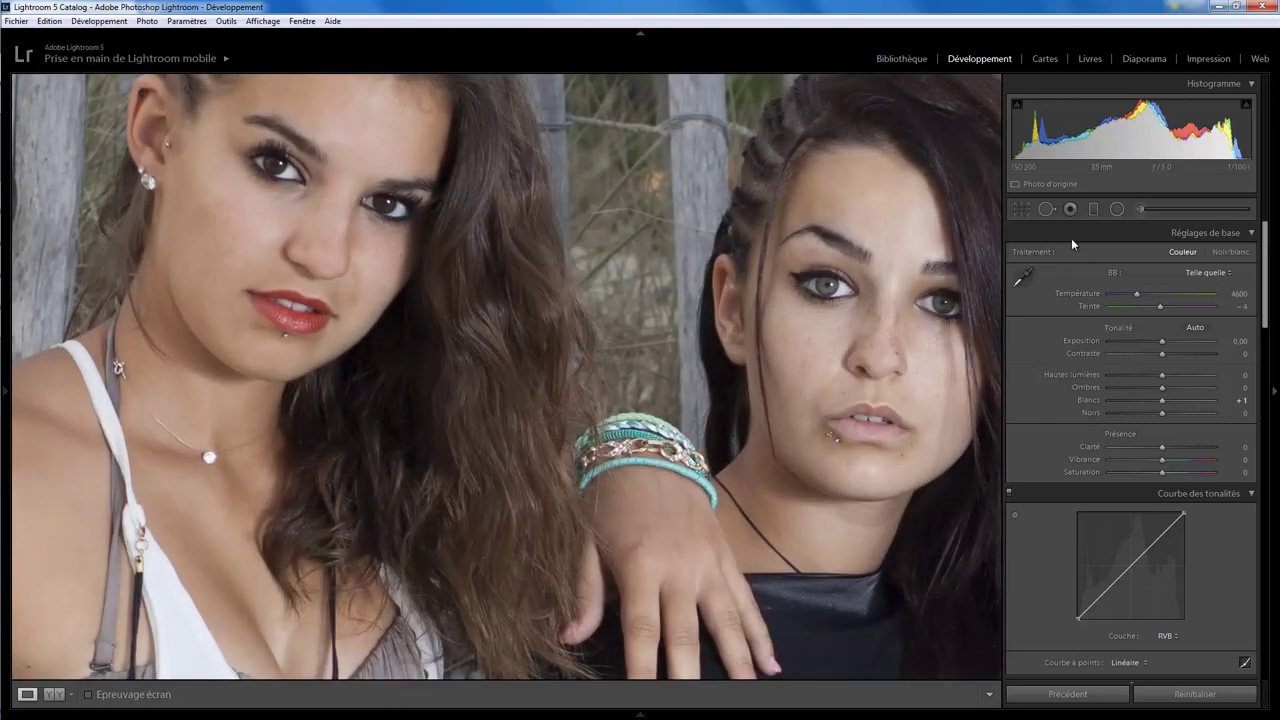
left_click(1046, 209)
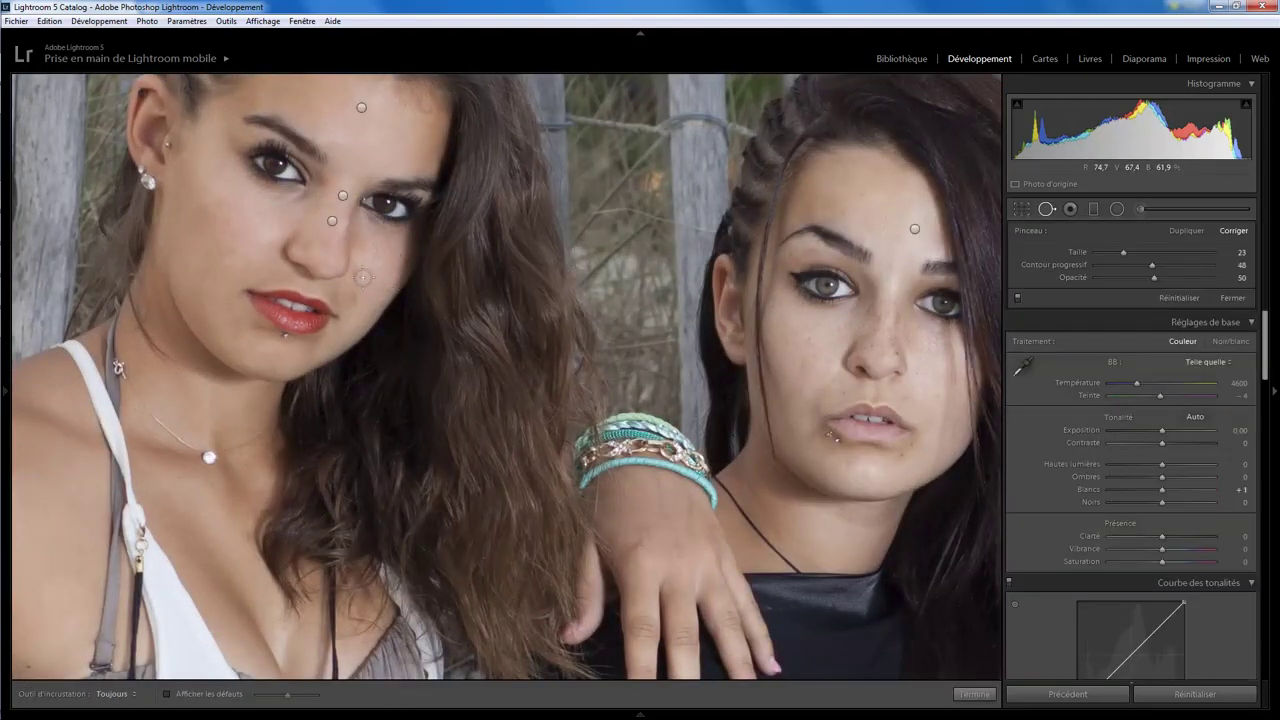
scroll(361, 277, "down", 2)
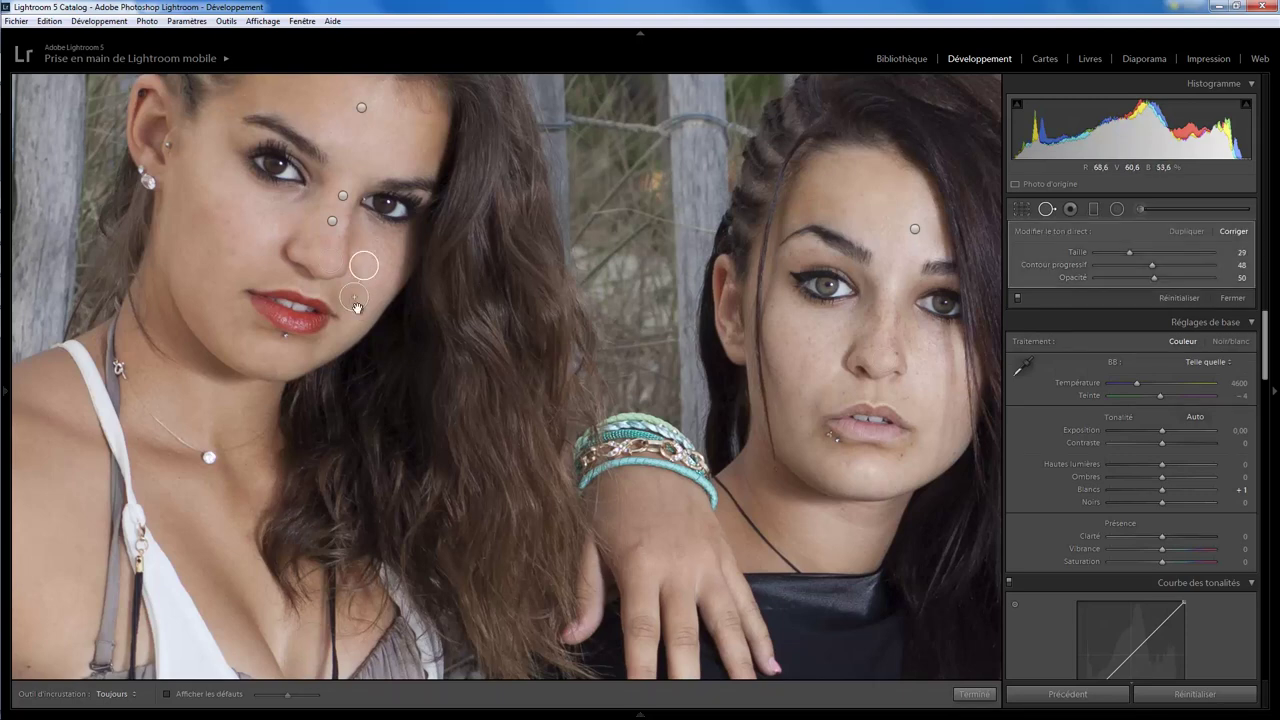
left_click_drag(338, 291, 222, 263)
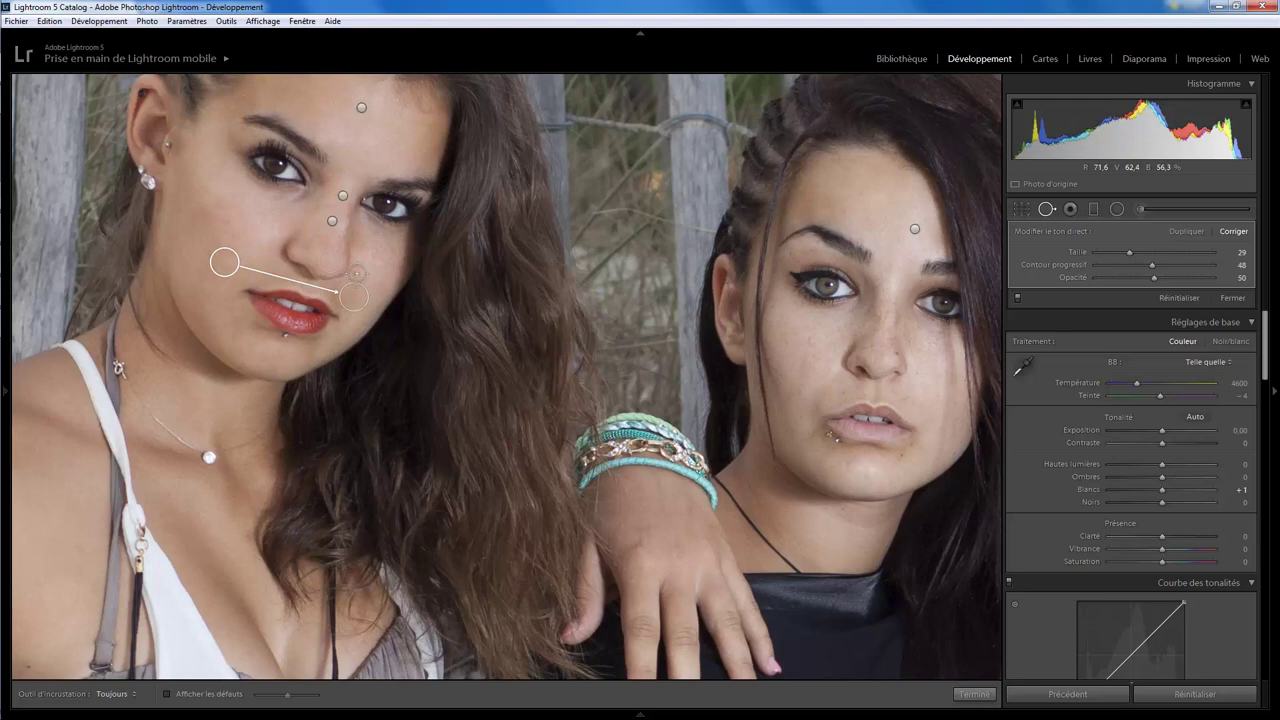
left_click(357, 273)
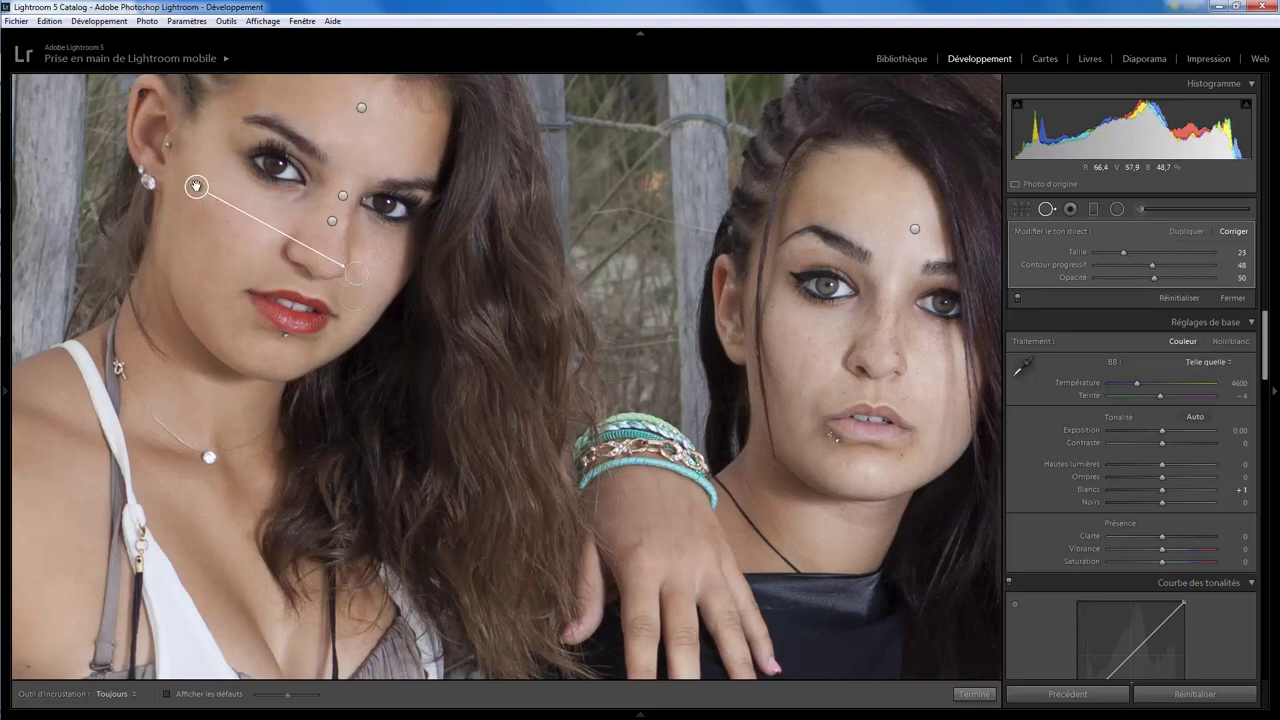
left_click_drag(196, 186, 228, 246)
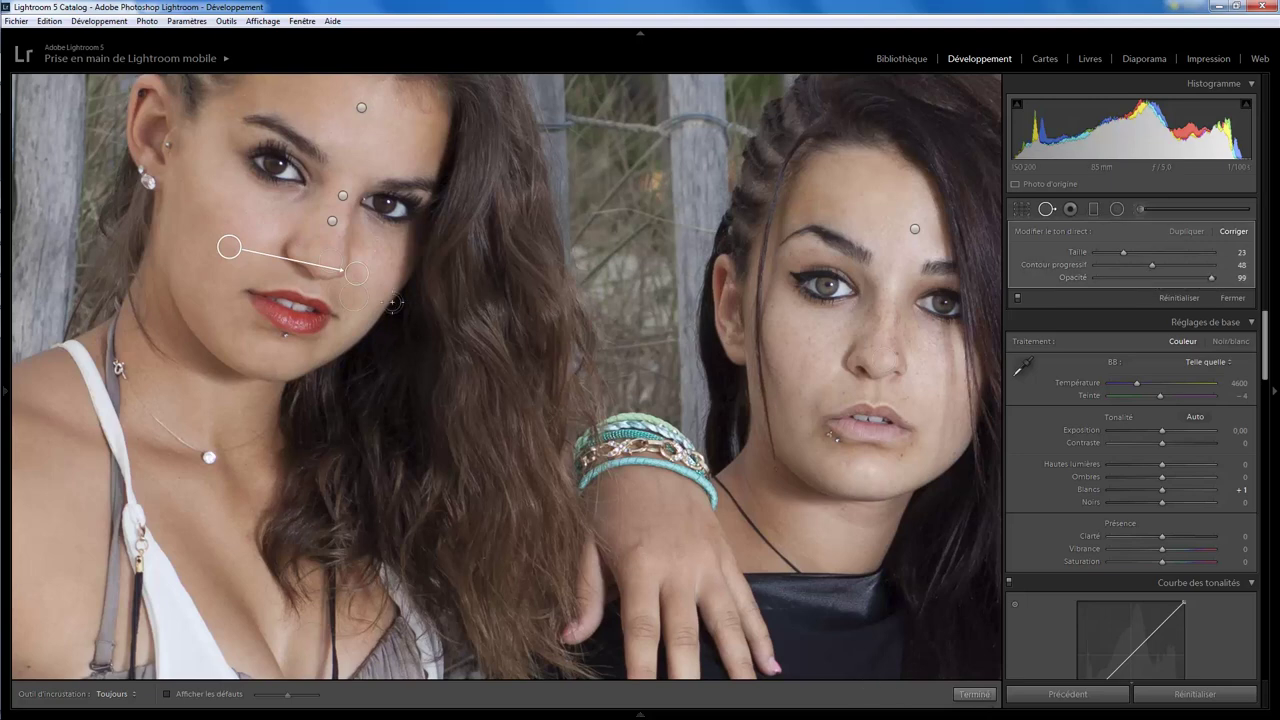
left_click(353, 296)
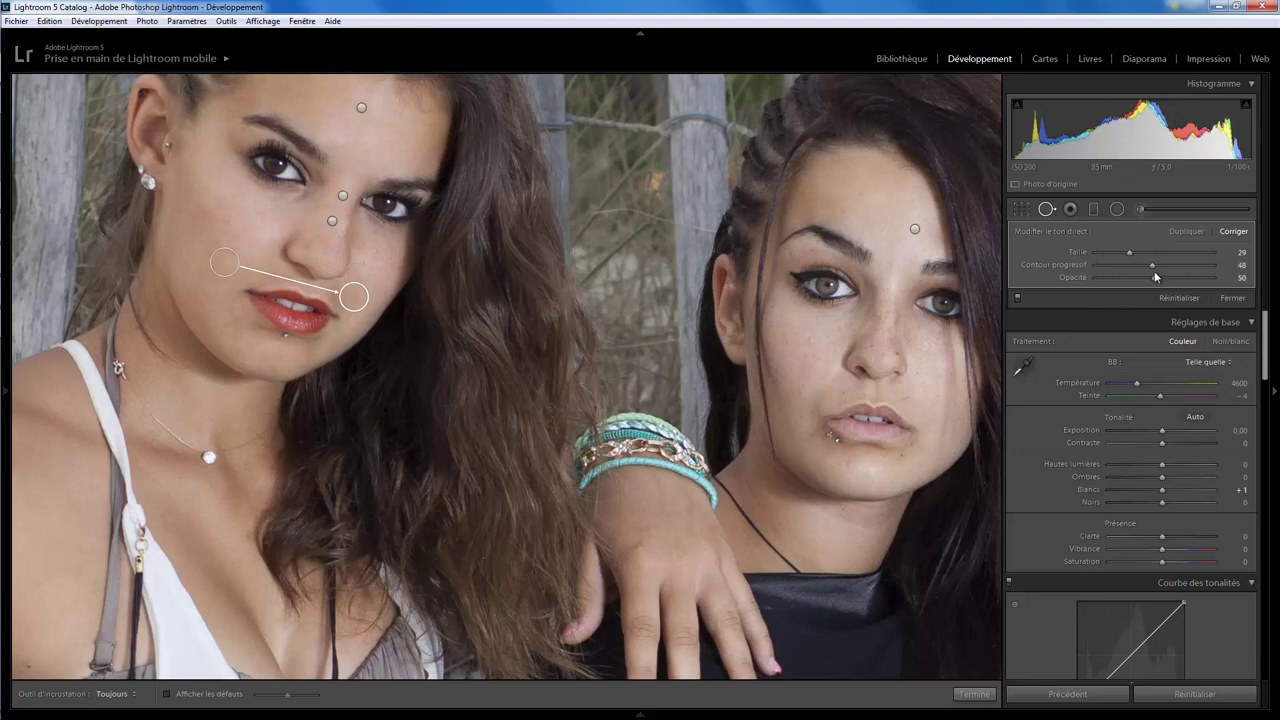
left_click(974, 693)
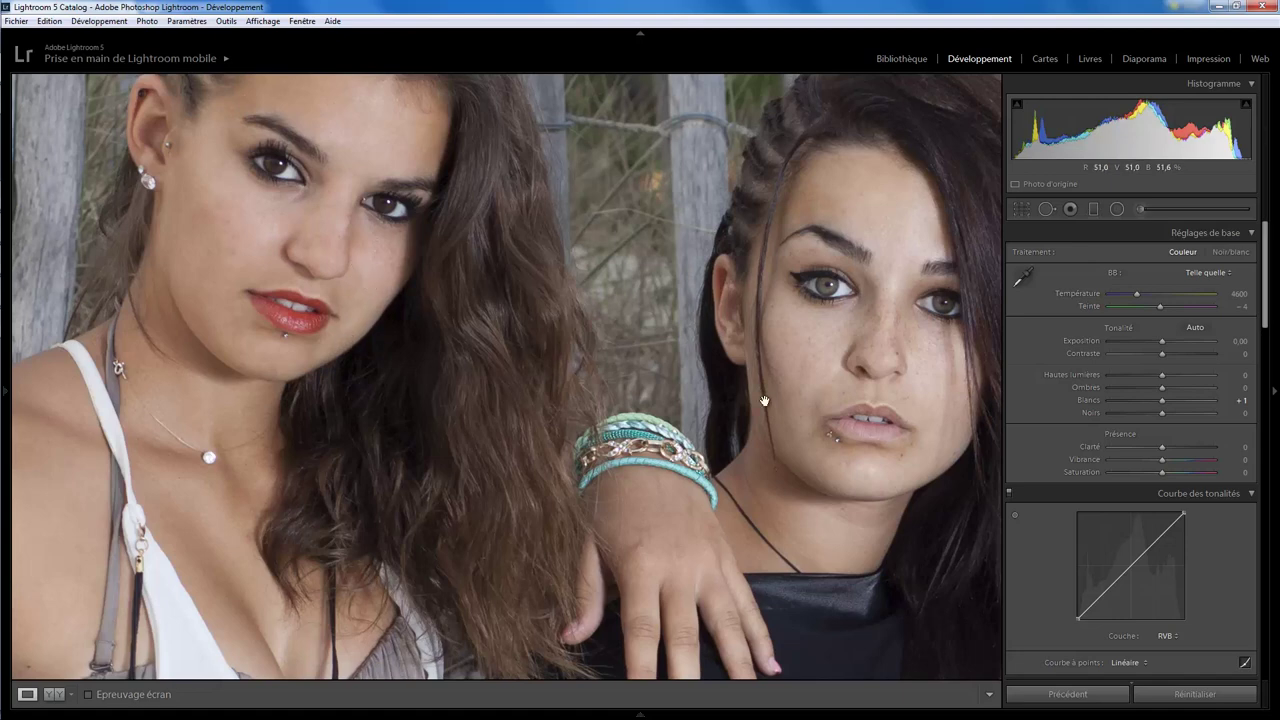
- Zoom back to Fit and raise the overall white balance temperature from 4600 to 5248
left_click_drag(878, 385, 634, 372)
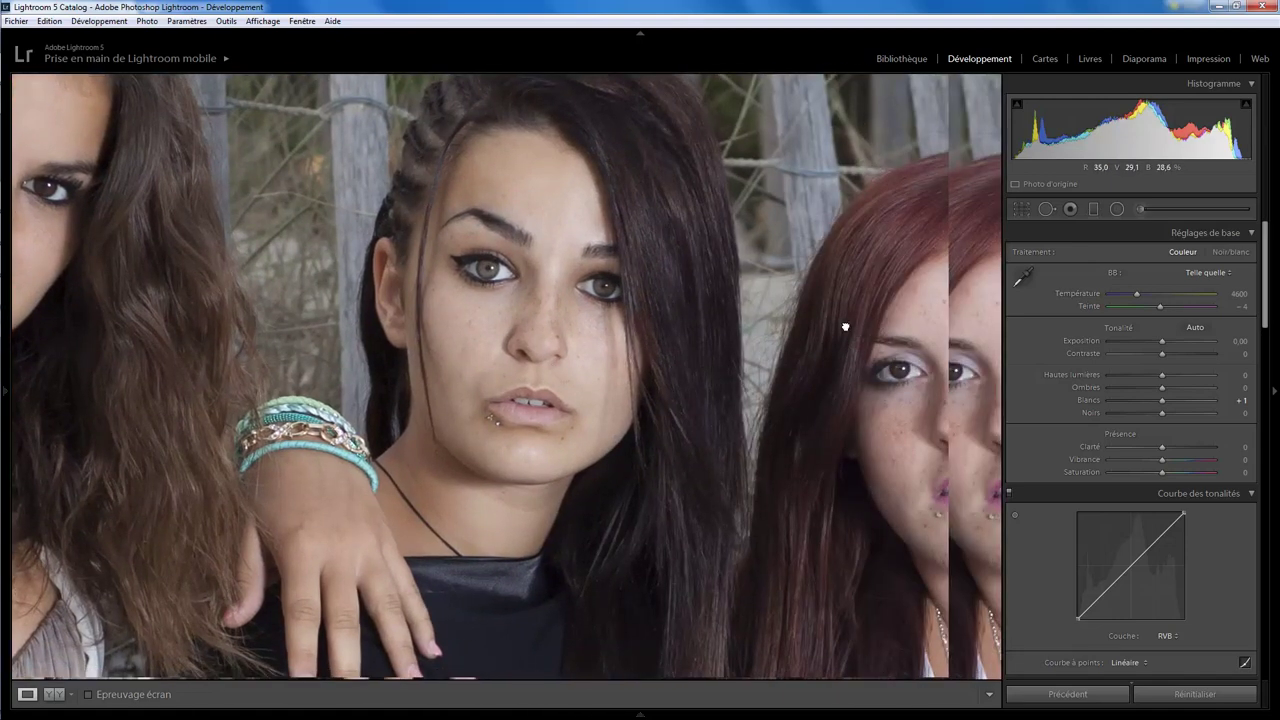
left_click_drag(832, 355, 773, 331)
left_click(773, 331)
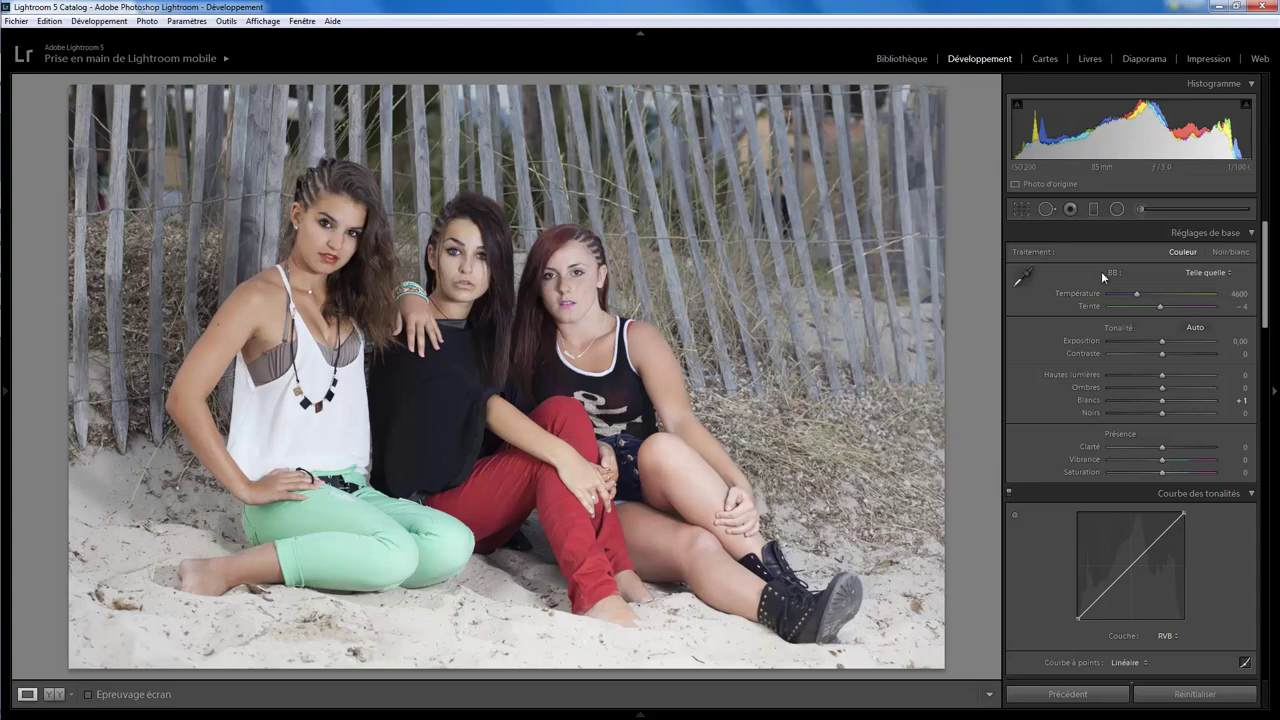
left_click_drag(1138, 292, 1145, 292)
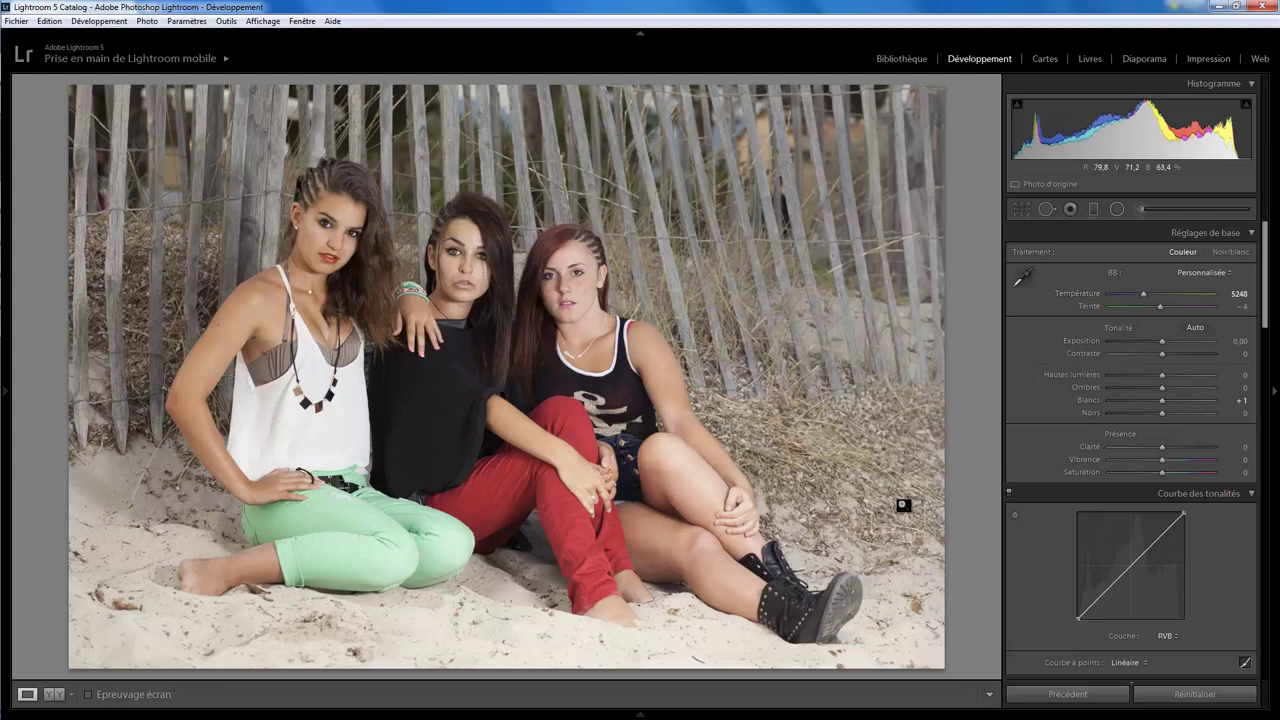
left_click(1141, 208)
- Reset the adjustment brush effects and set its Temperature to 51
left_click_drag(1169, 268, 1177, 268)
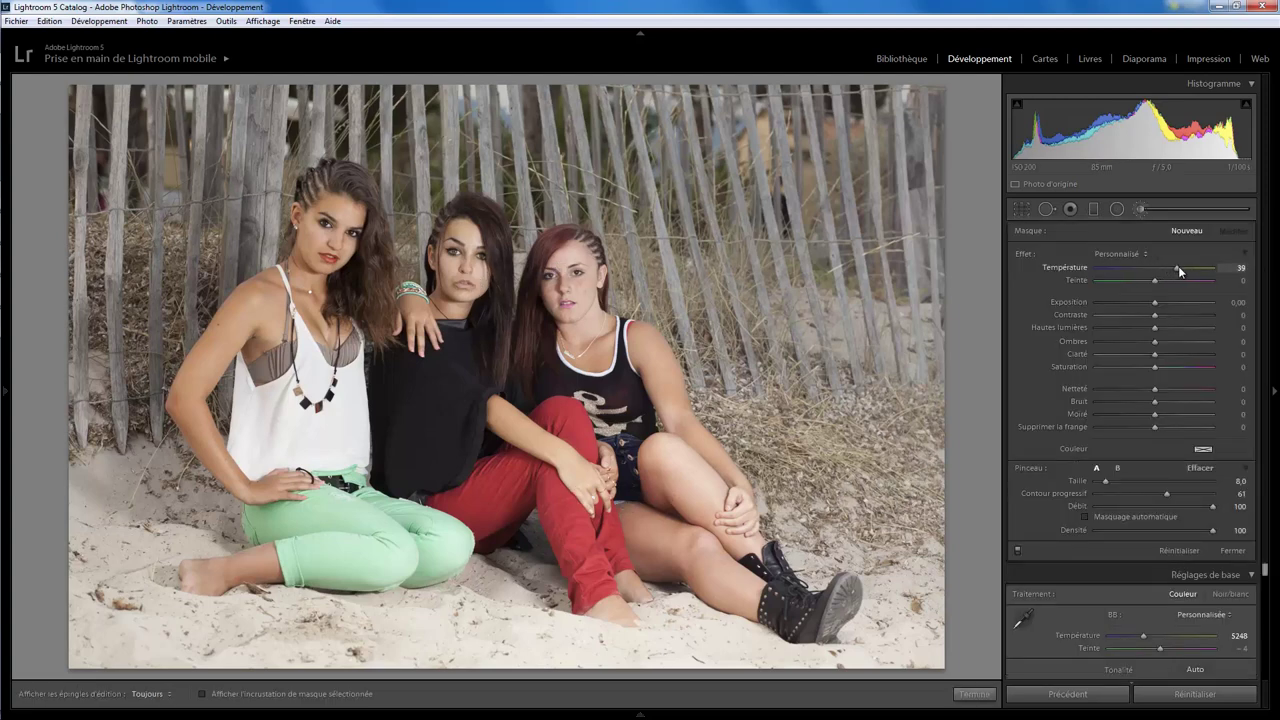
double_click(1023, 255)
scroll(859, 185, "up", 5)
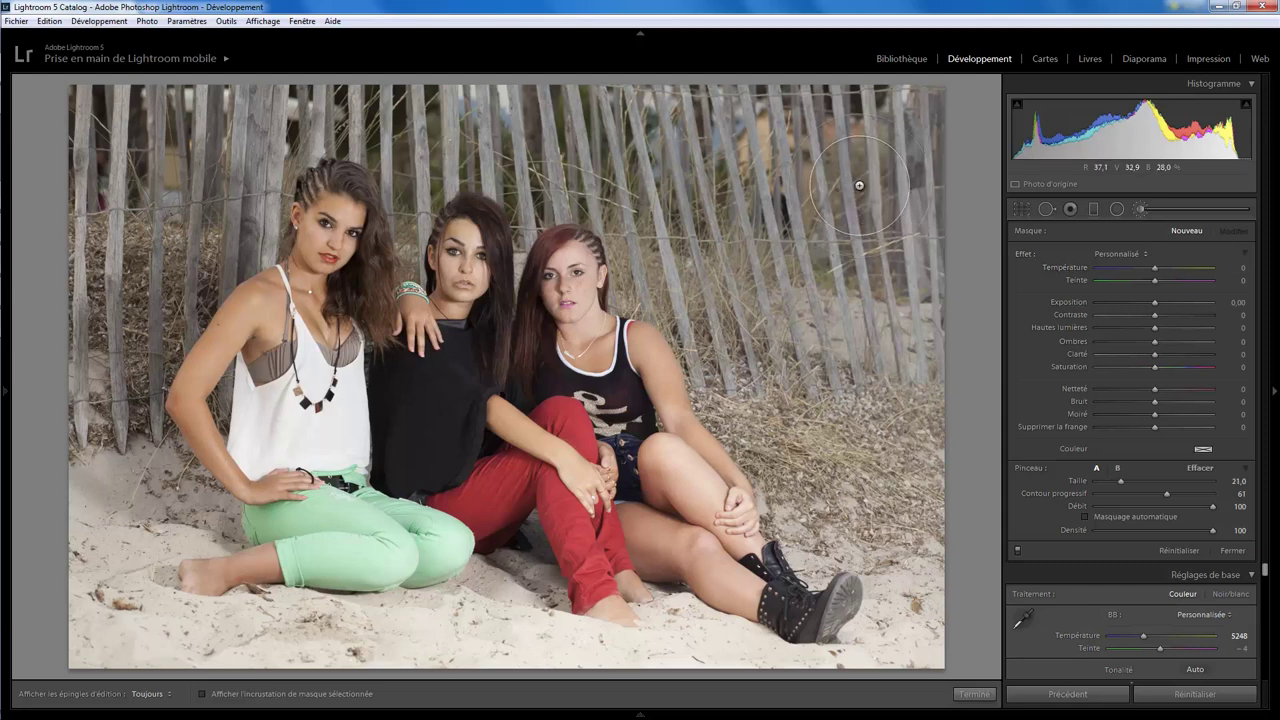
key("h")
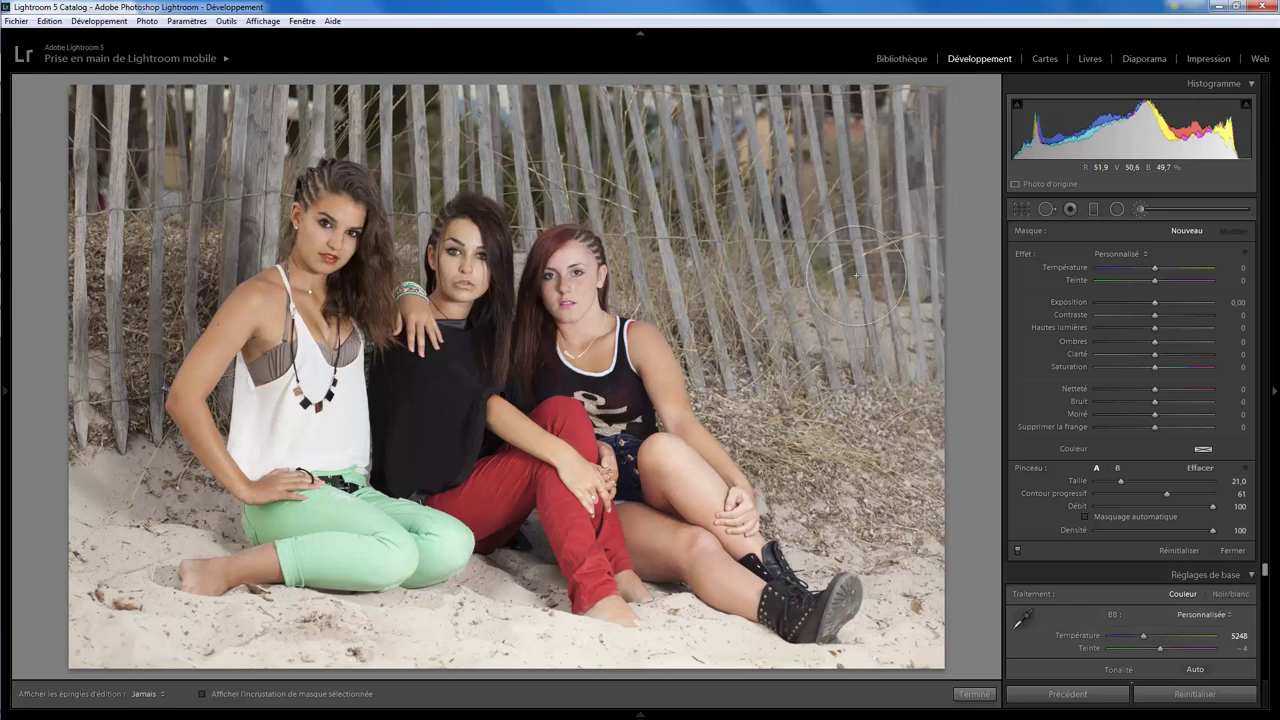
key("h")
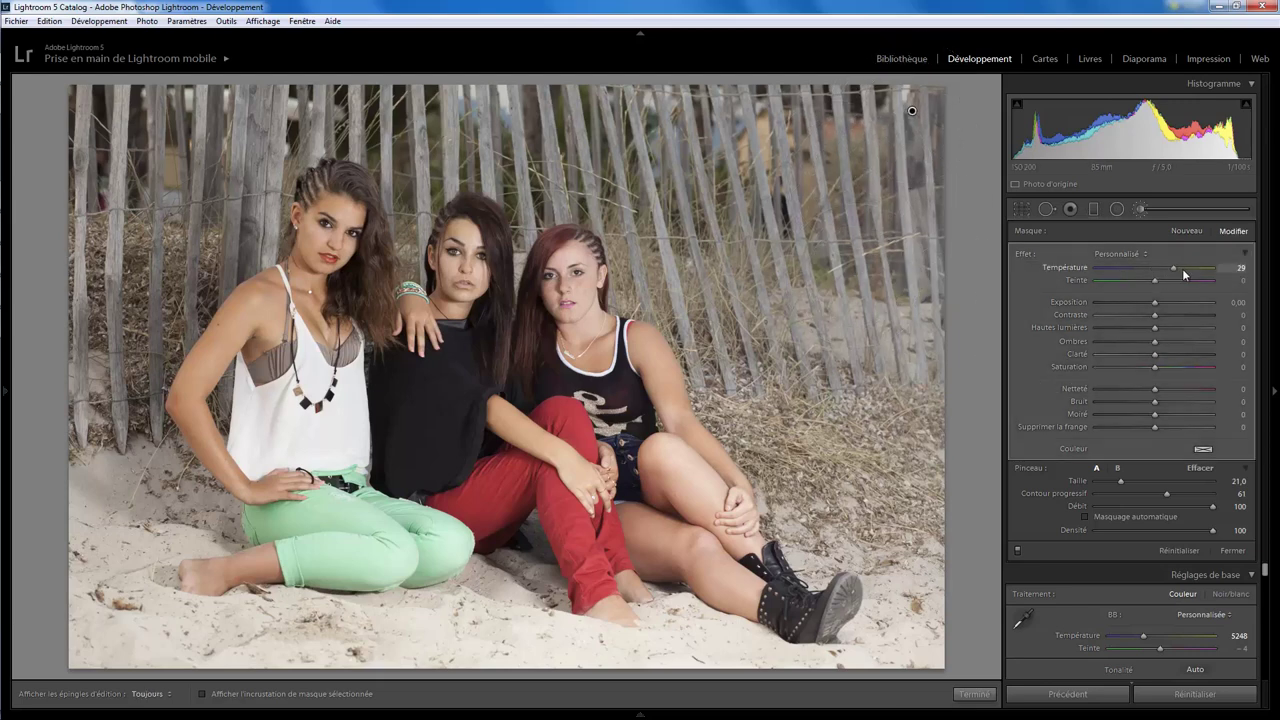
left_click(1183, 268)
key("h")
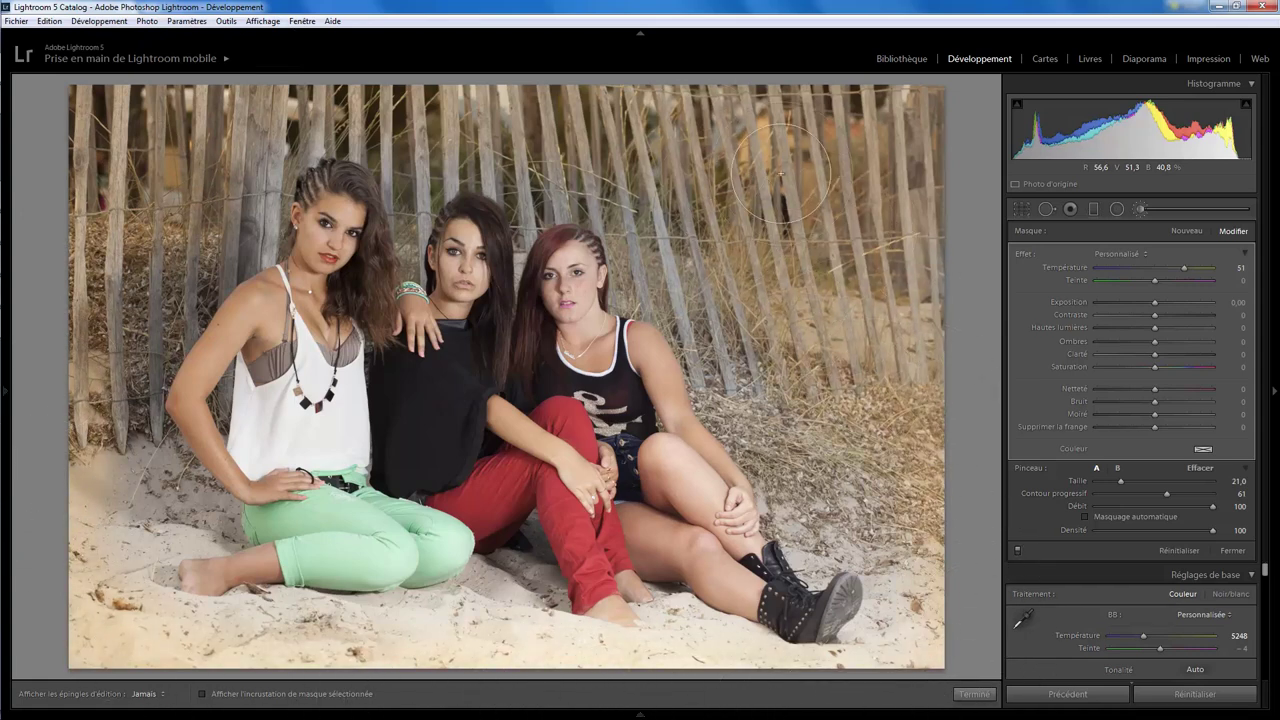
- Paint the warming over the upper-right fence with Auto Mask turned on
left_click_drag(911, 111, 820, 170)
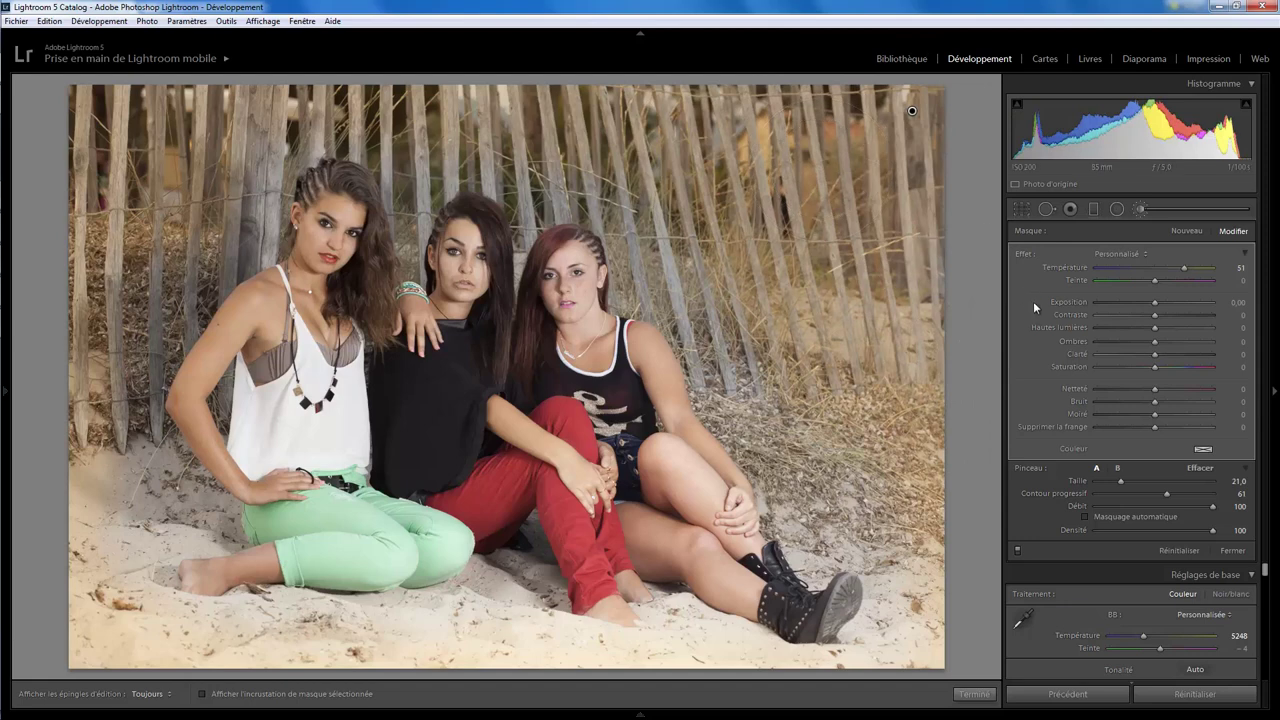
left_click(1090, 516)
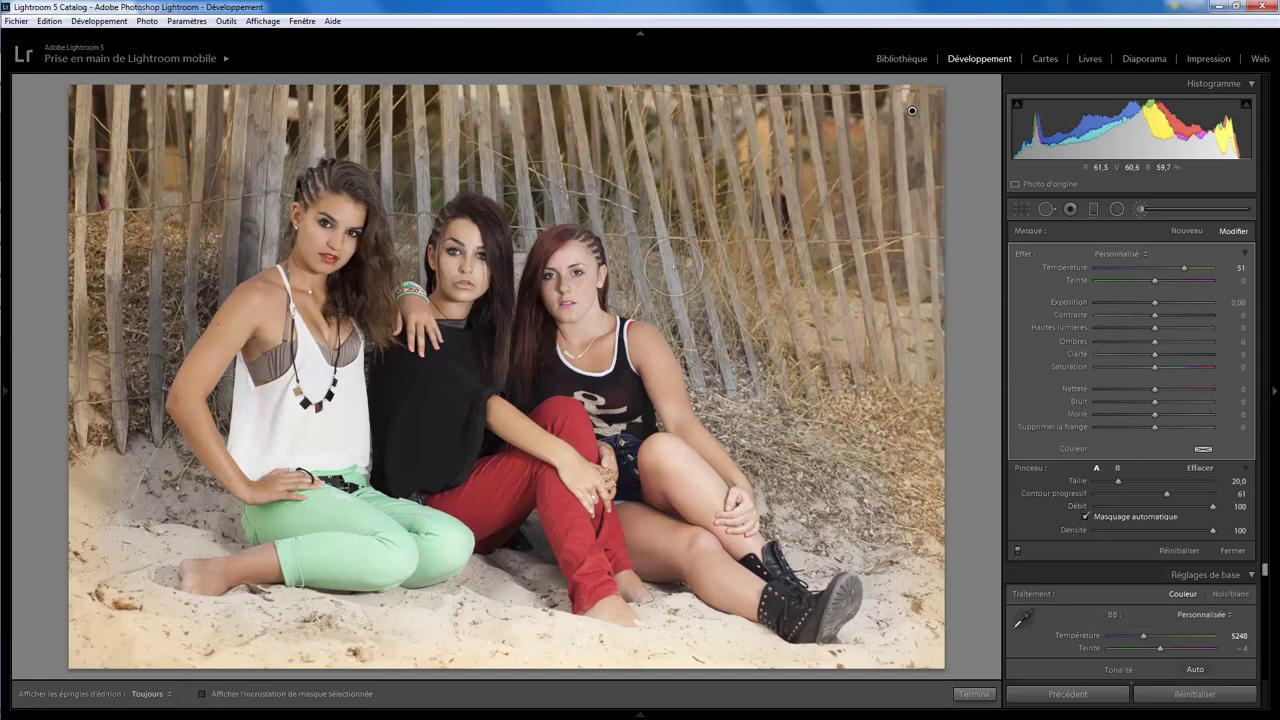
scroll(650, 270, "down", 5)
key("h")
key("h")
scroll(522, 232, "down", 3)
key("h")
key("h")
key("h")
- With the red mask overlay shown, paint warmth along the hair edges and background grass
key("o")
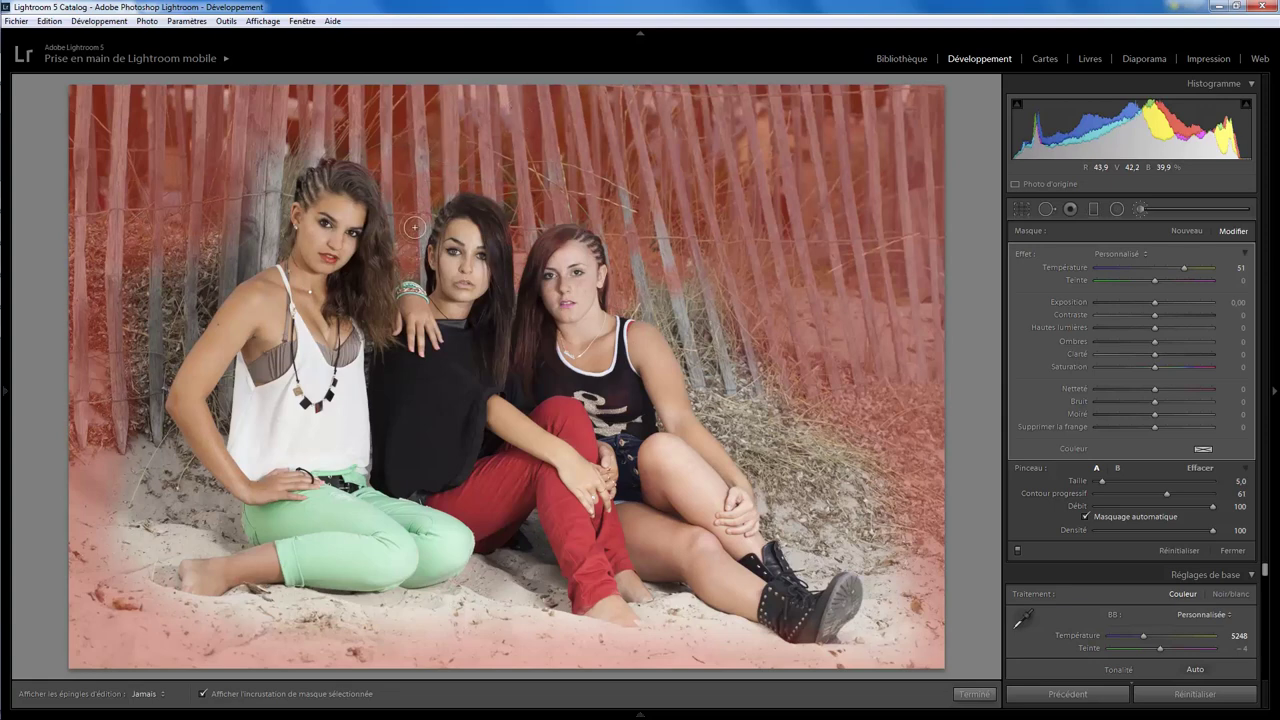
mouse_move(345, 137)
left_mouse_down()
mouse_move(279, 239)
mouse_move(216, 234)
left_mouse_up()
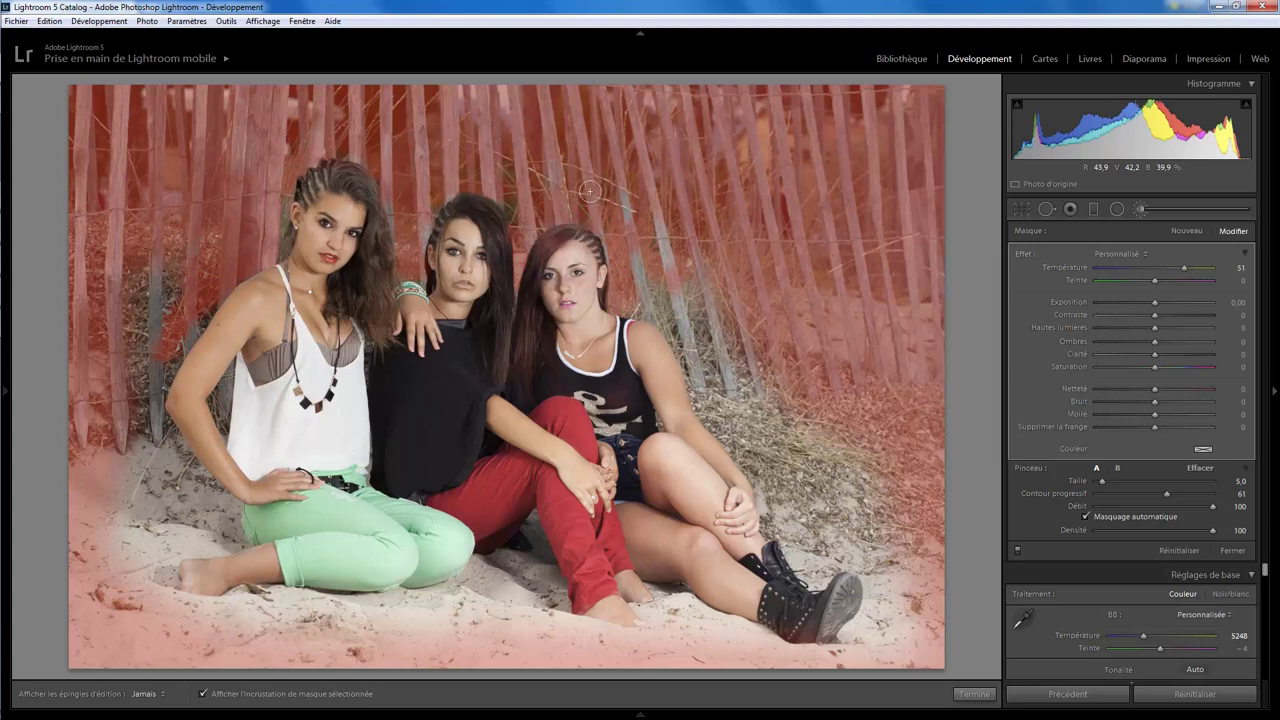
key("h")
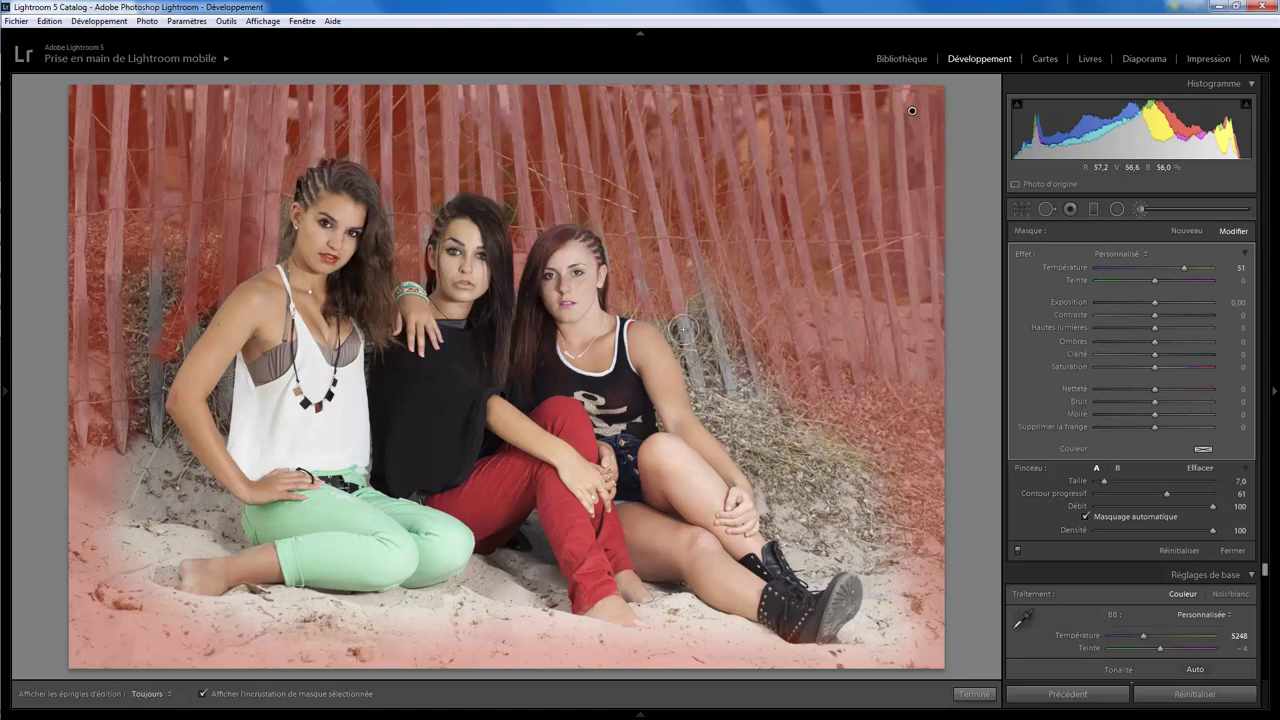
scroll(680, 331, "up", 3)
key("h")
mouse_move(729, 400)
left_mouse_down()
mouse_move(654, 293)
mouse_move(910, 668)
mouse_move(662, 622)
mouse_move(662, 605)
mouse_move(605, 650)
mouse_move(513, 578)
mouse_move(495, 615)
mouse_move(245, 630)
mouse_move(290, 610)
mouse_move(160, 620)
mouse_move(130, 440)
mouse_move(200, 480)
mouse_move(215, 530)
mouse_move(126, 555)
mouse_move(188, 542)
mouse_move(134, 506)
mouse_move(149, 335)
mouse_move(192, 292)
mouse_move(150, 390)
mouse_move(133, 340)
mouse_move(140, 272)
mouse_move(92, 93)
left_mouse_up()
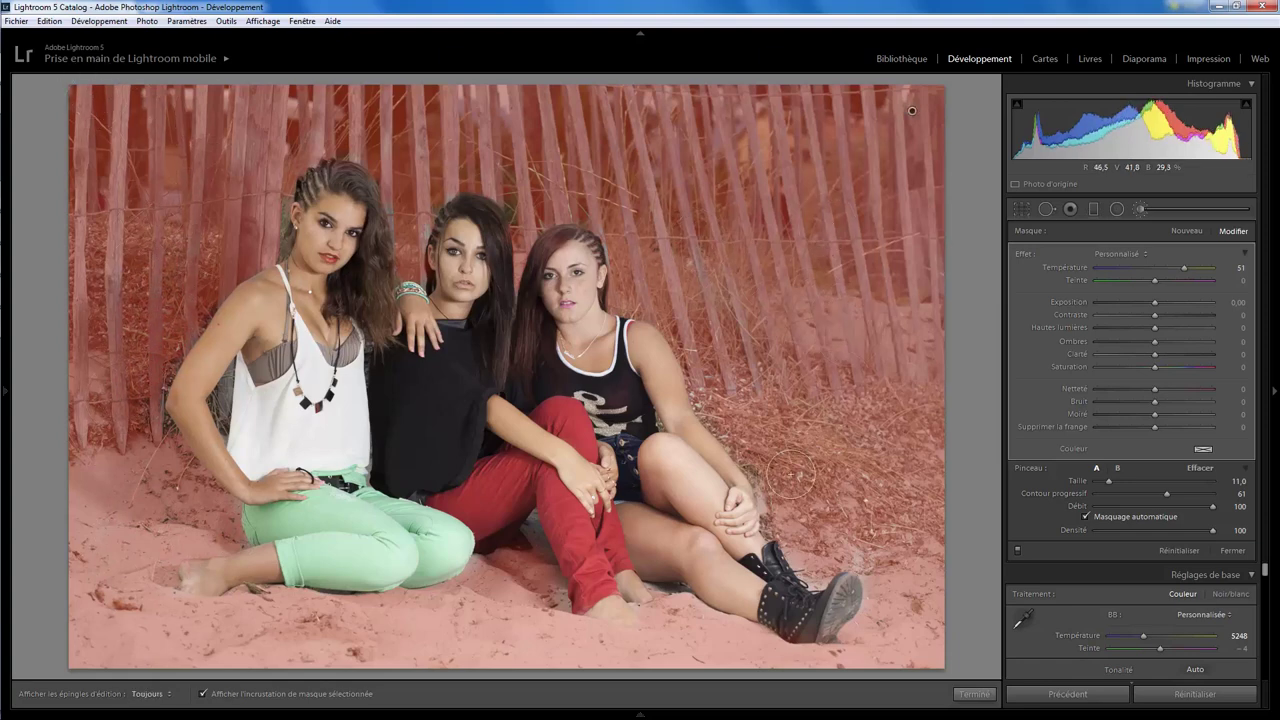
scroll(790, 505, "down", 5)
key("h")
key("h")
key("h")
key("h")
key("h")
- Erase the mask spill on the girls using Alt with Auto Mask, then hide the overlay
key("alt")
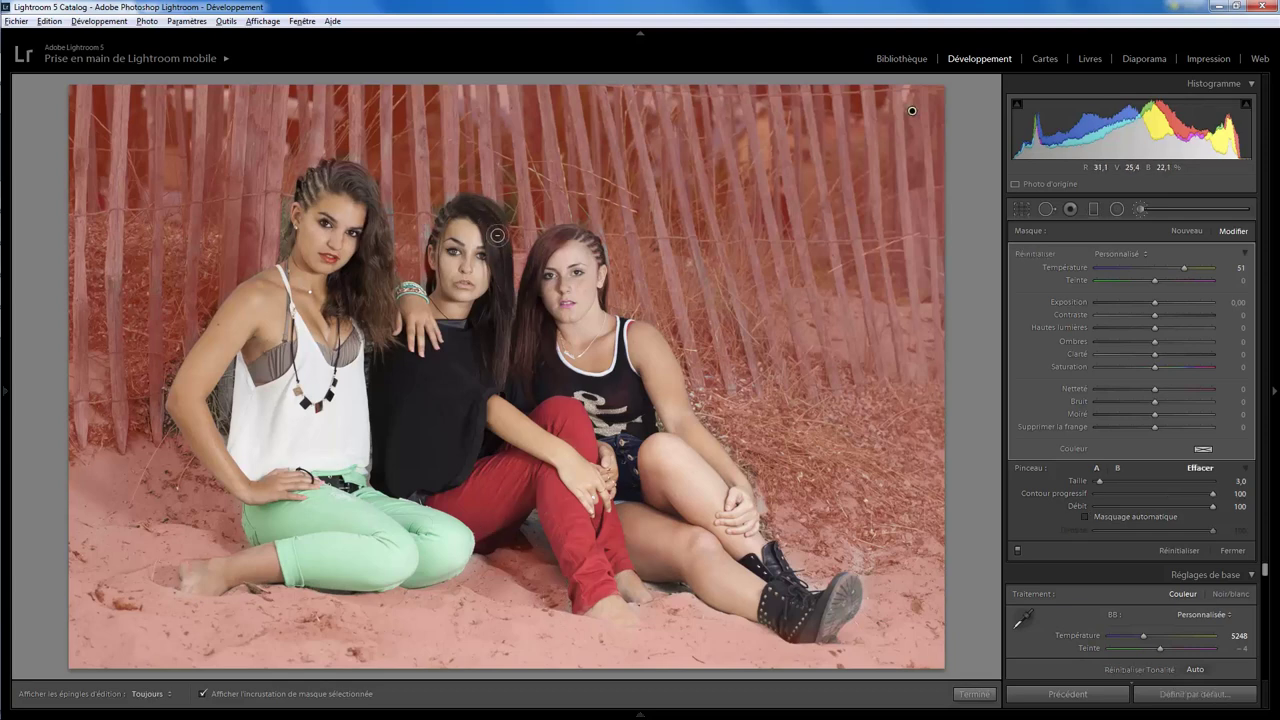
left_click(1086, 517)
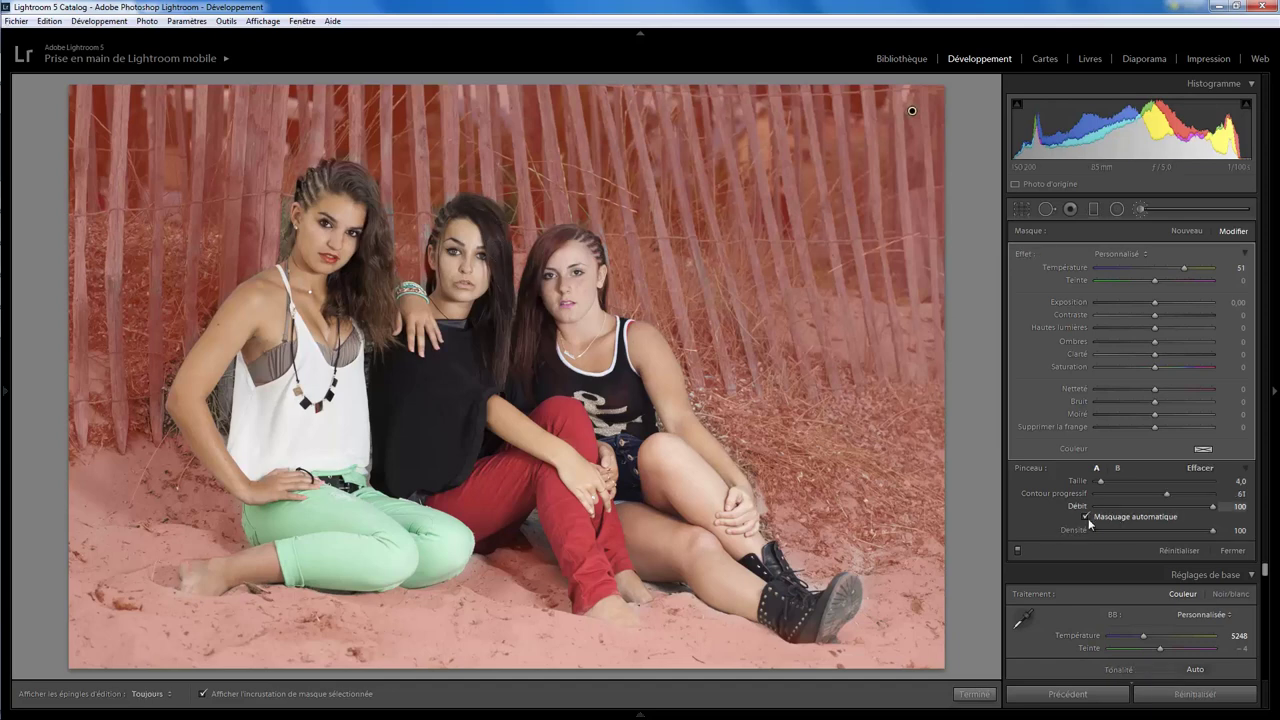
key("alt")
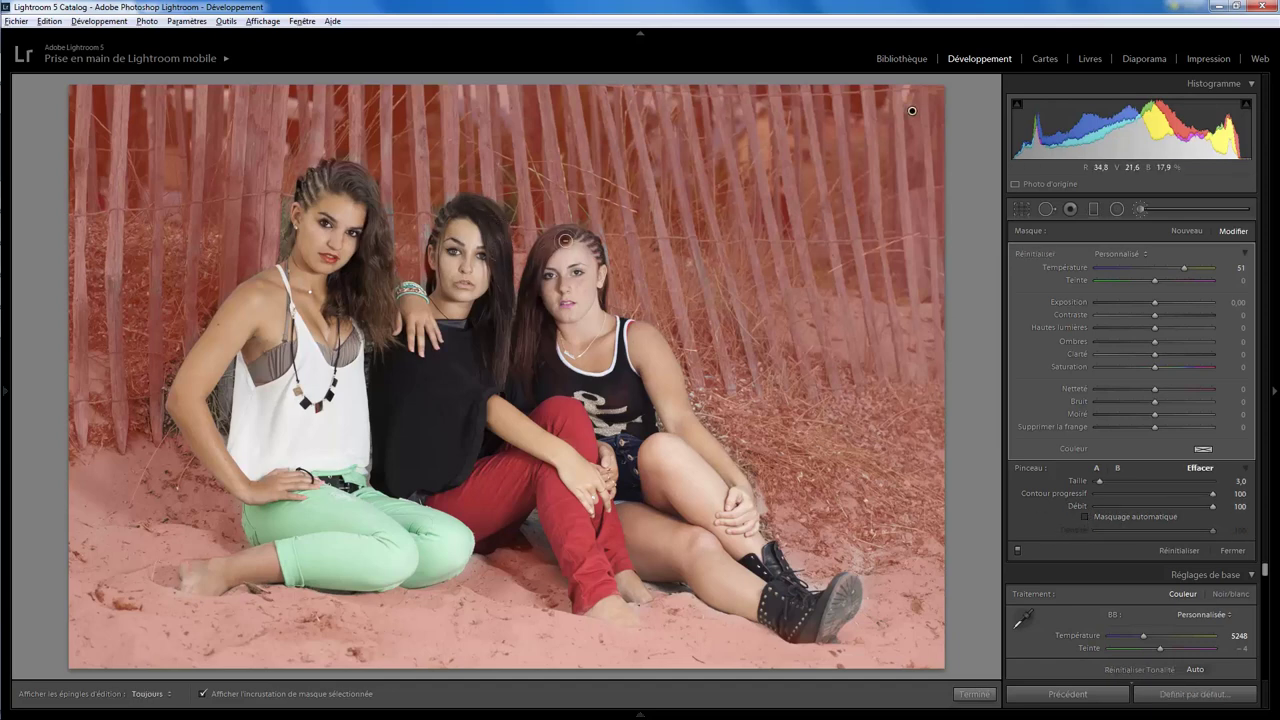
key("h")
key("h")
key("alt")
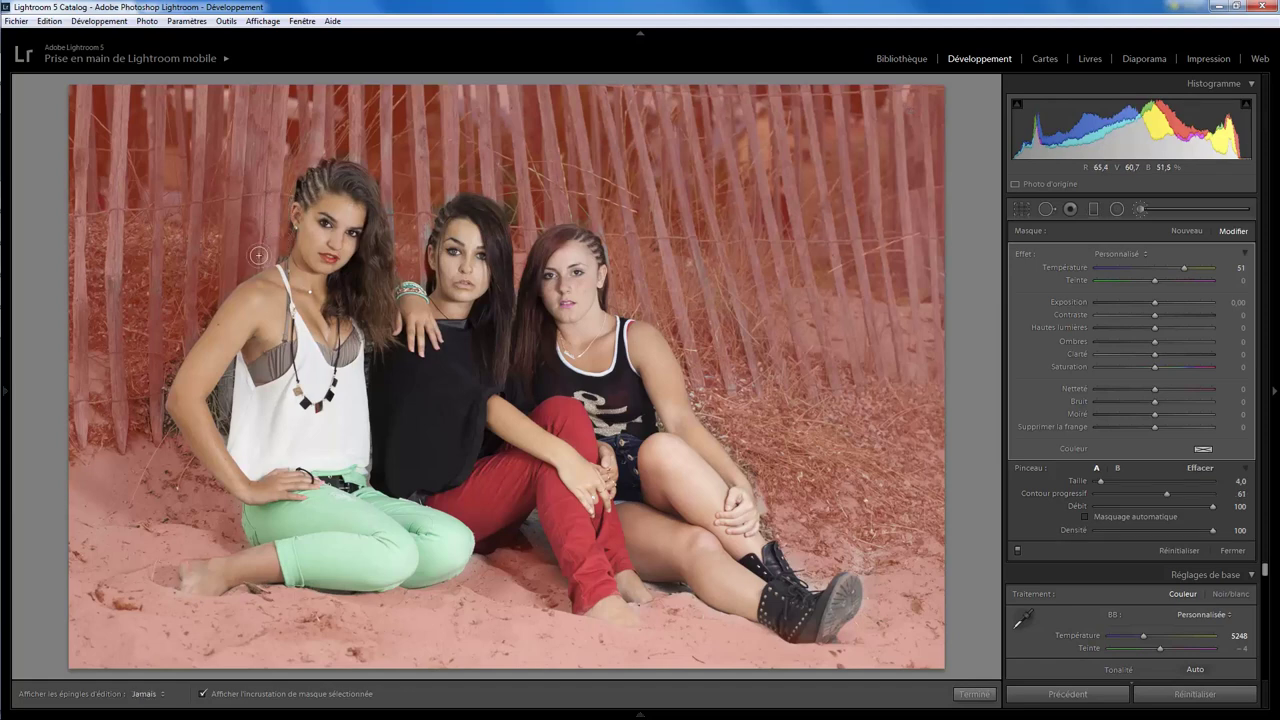
key("h")
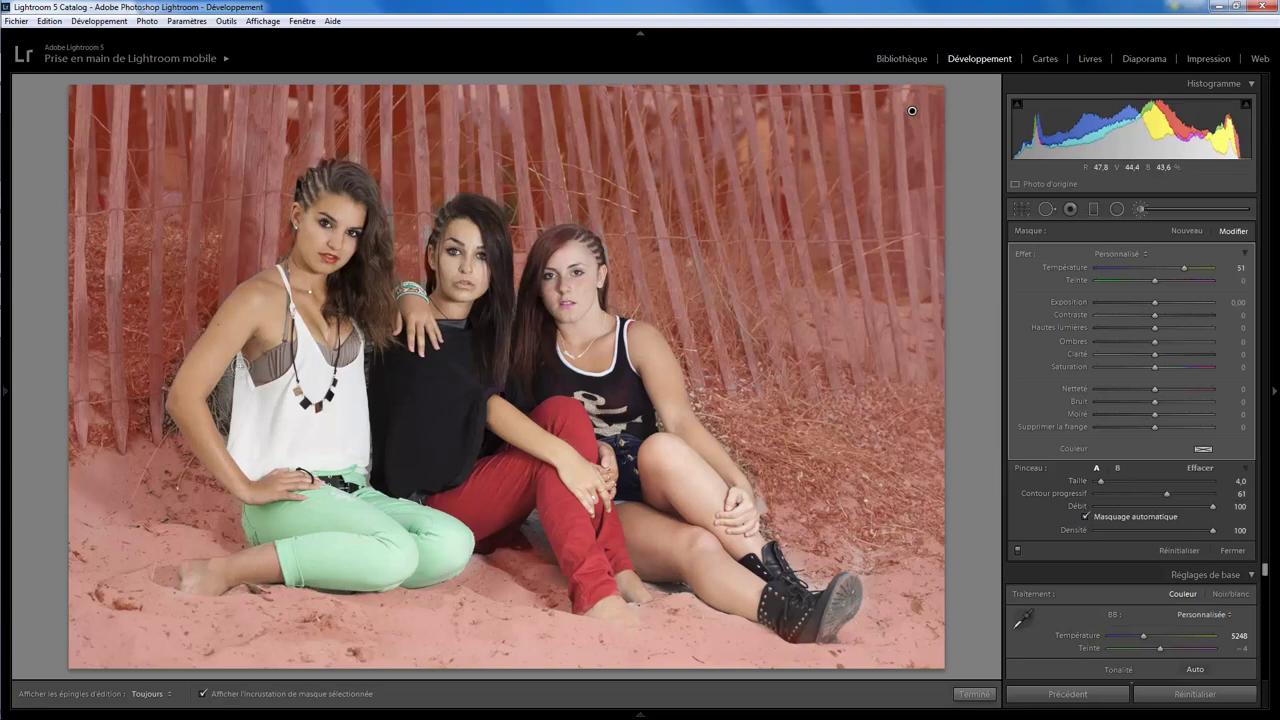
scroll(228, 384, "down", 2)
key("h")
key("alt")
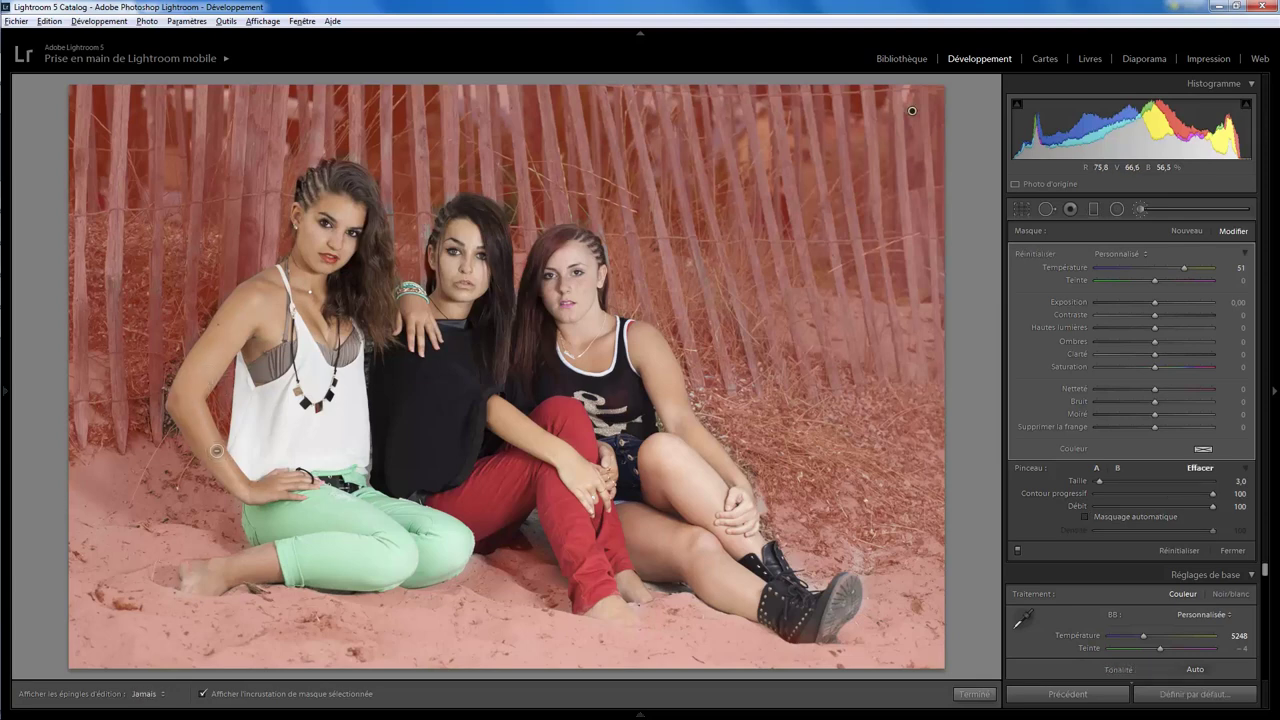
key("h")
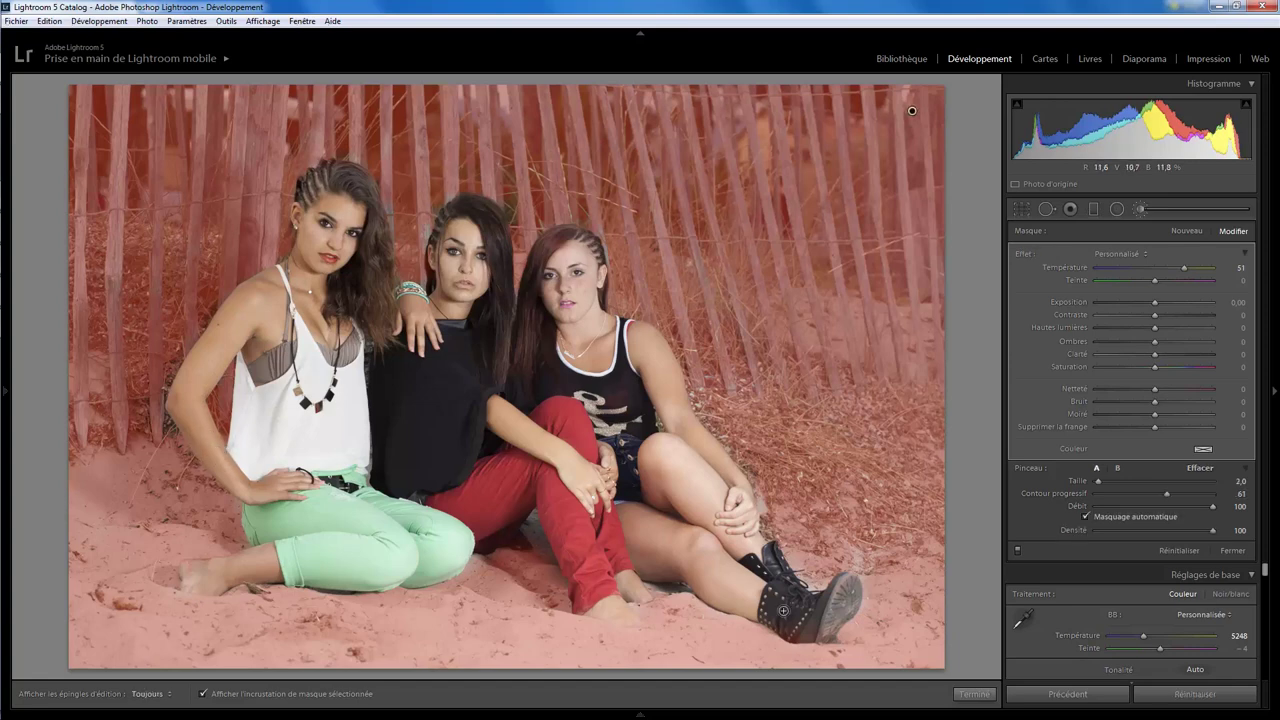
key("o")
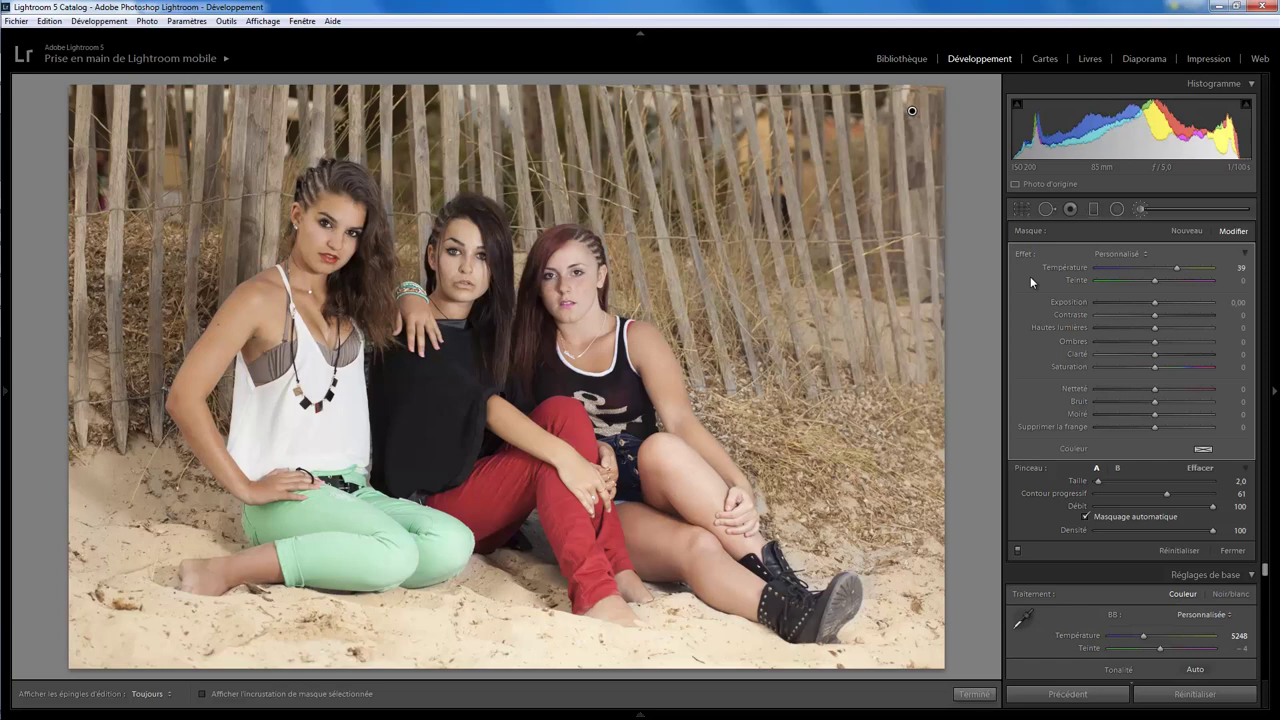
- Close the brush adjustments and lower overall Clarity to -20
left_click(1233, 550)
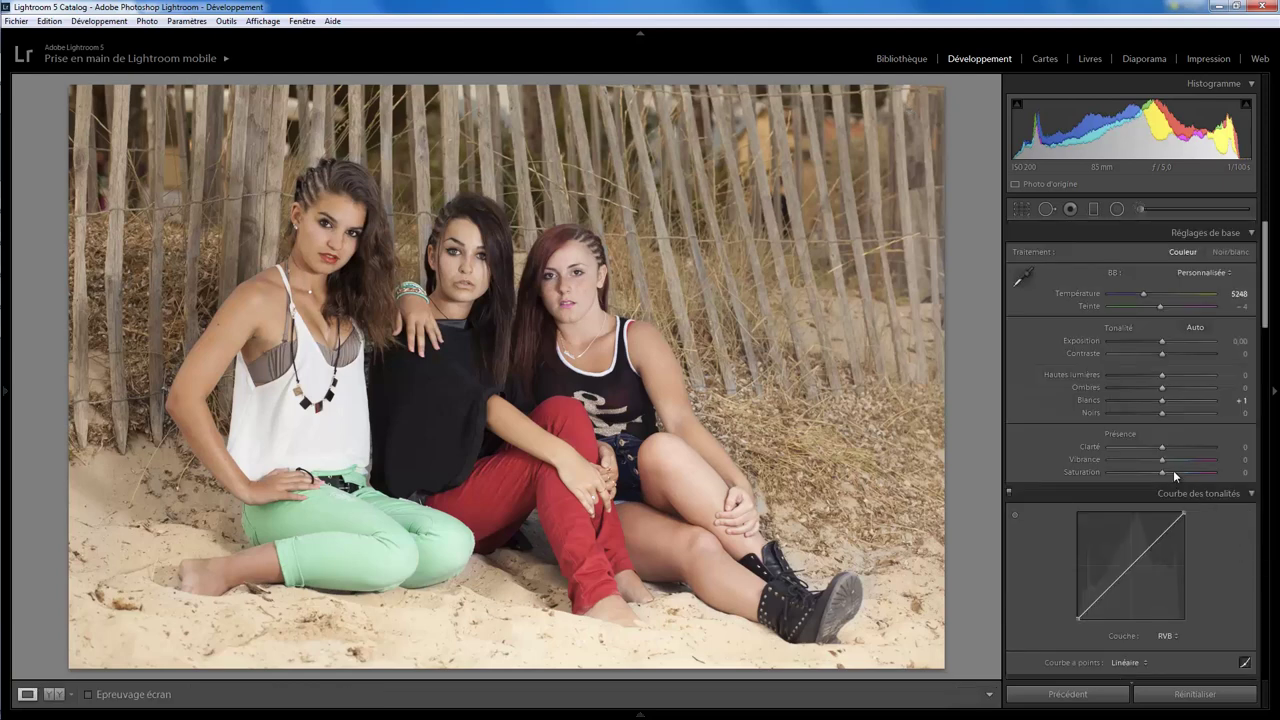
mouse_move(1164, 446)
left_mouse_down()
mouse_move(1123, 448)
mouse_move(1213, 449)
mouse_move(1150, 448)
left_mouse_up()
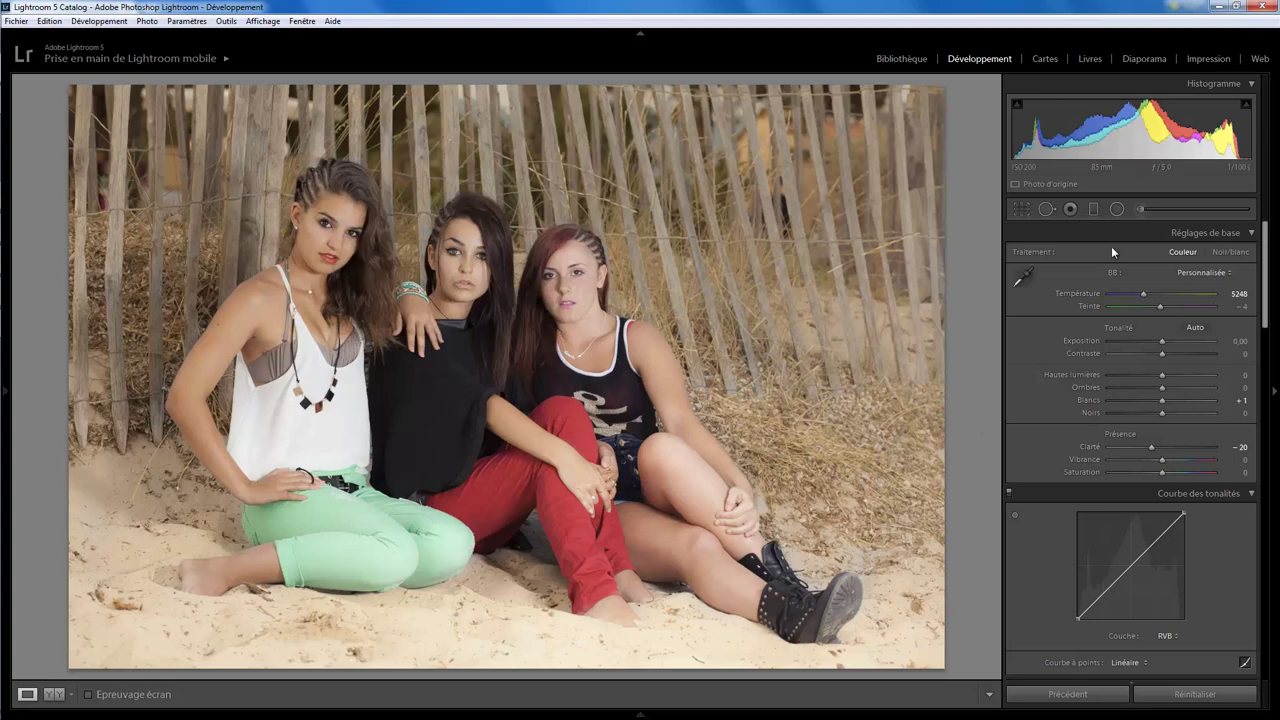
- Draw a Clarity 19 radial filter around the right girl's face
left_click(1117, 208)
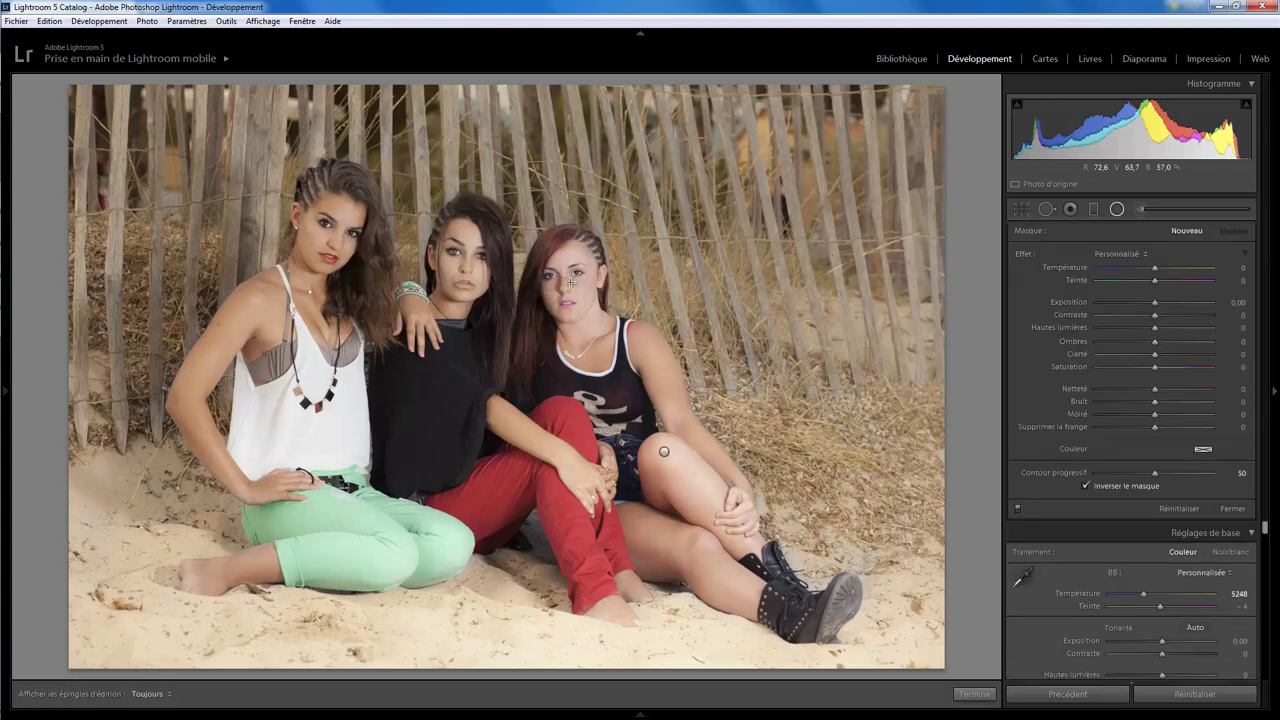
left_click_drag(568, 279, 508, 348)
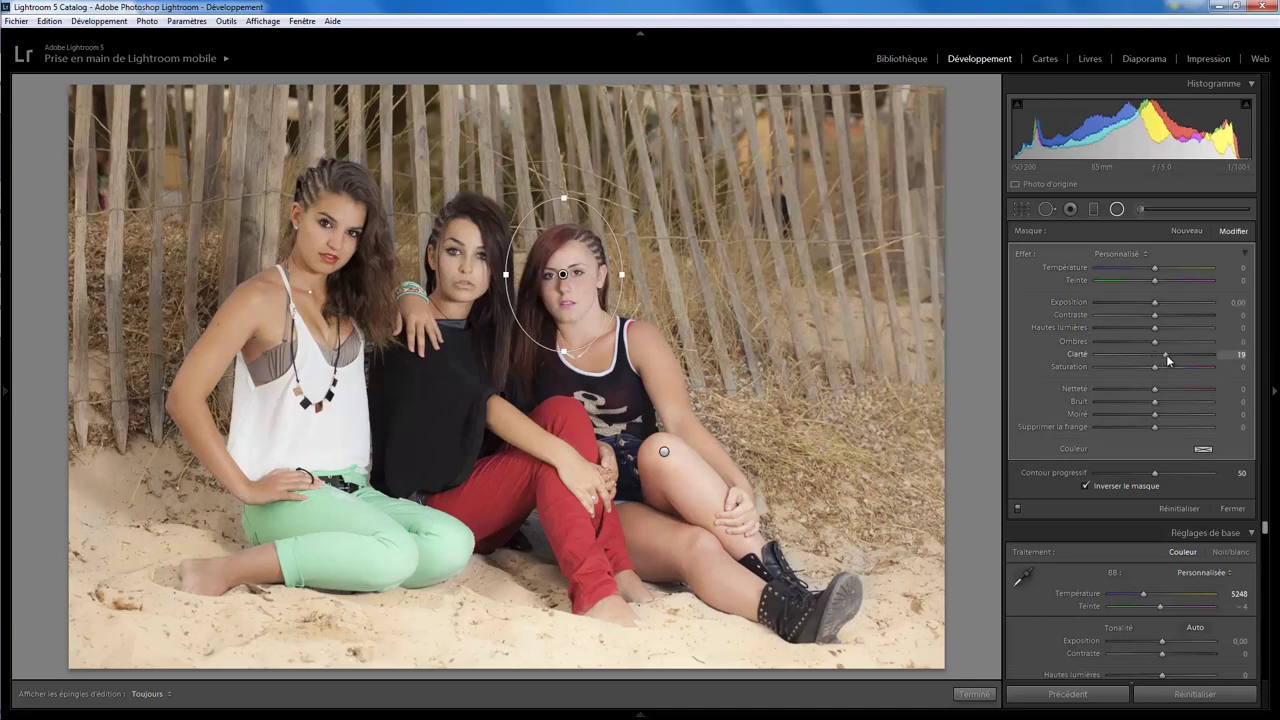
right_click(563, 274)
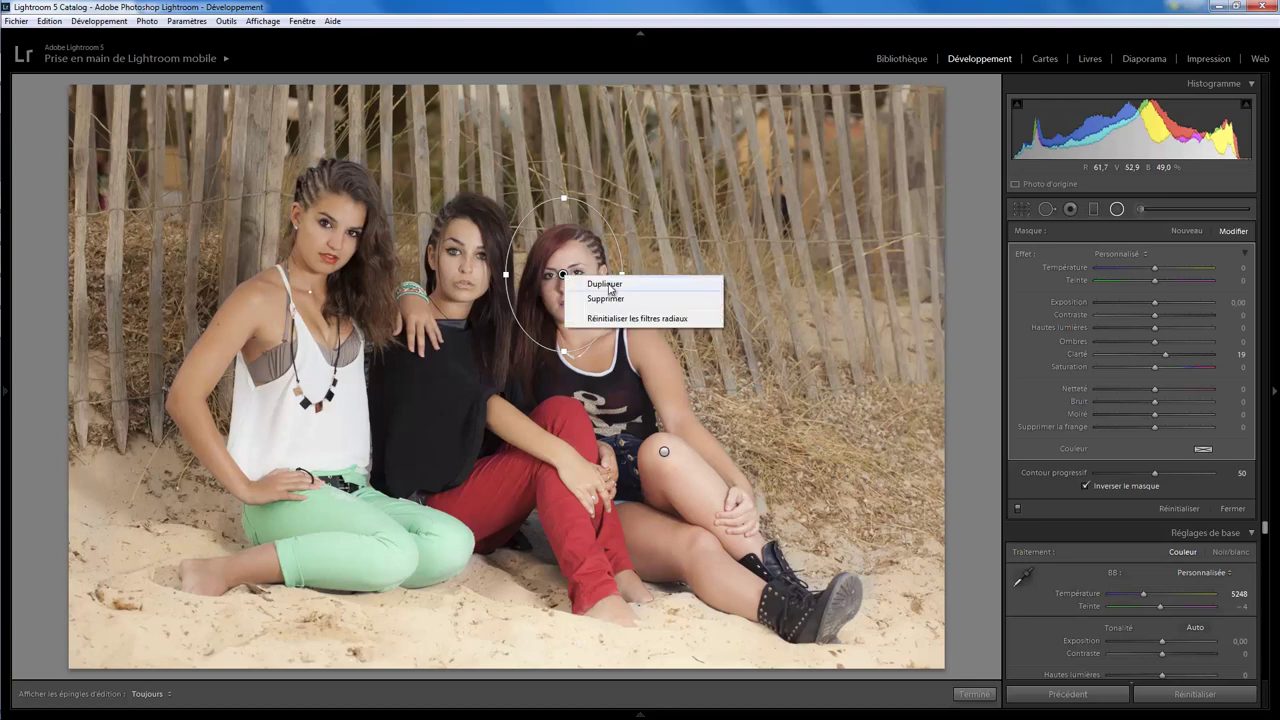
key("Escape")
- Copy the filter onto the middle and left girls' faces and fine-tune all three positions
left_click_drag(563, 274, 472, 258)
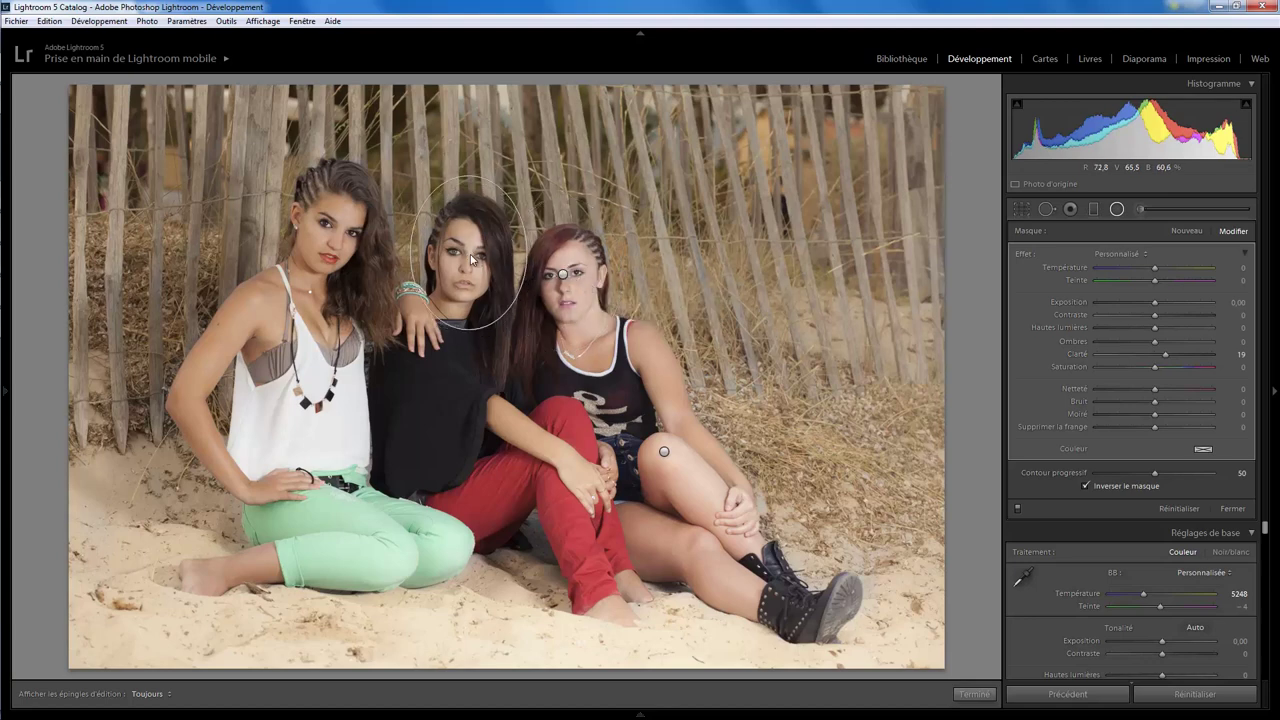
right_click(470, 255)
left_click(505, 264)
left_click_drag(469, 253, 335, 226)
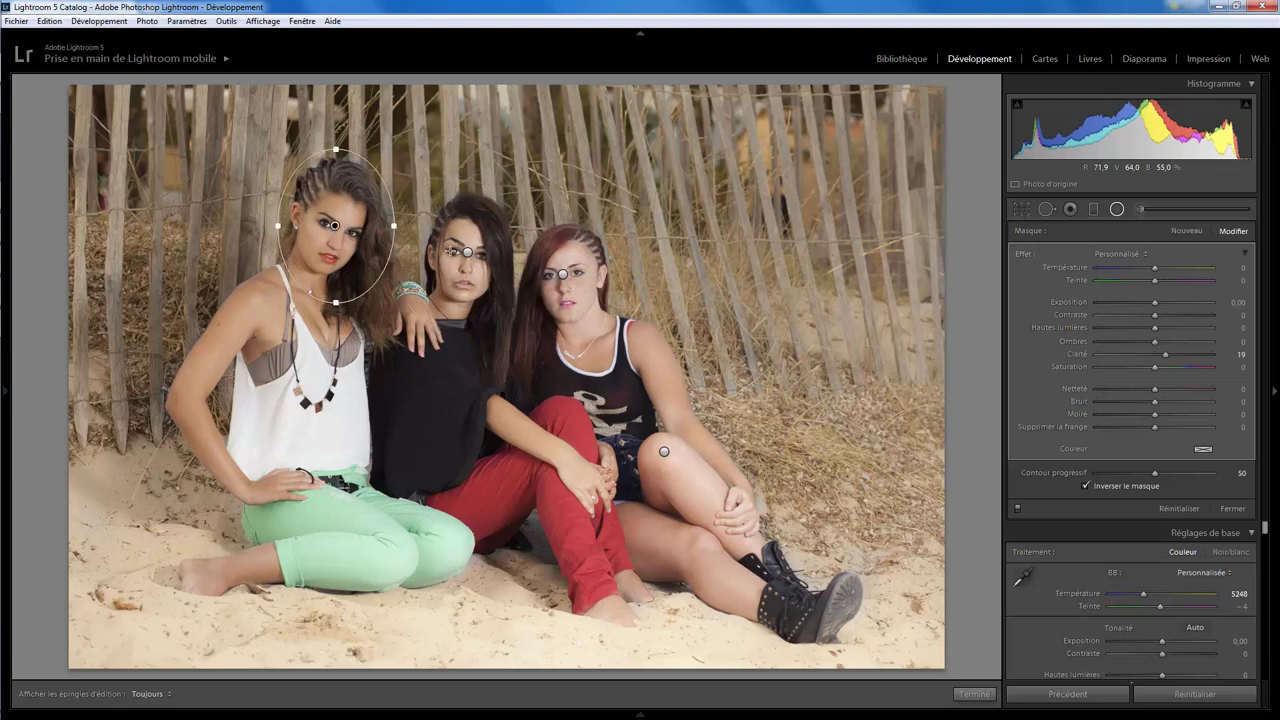
left_click(466, 252)
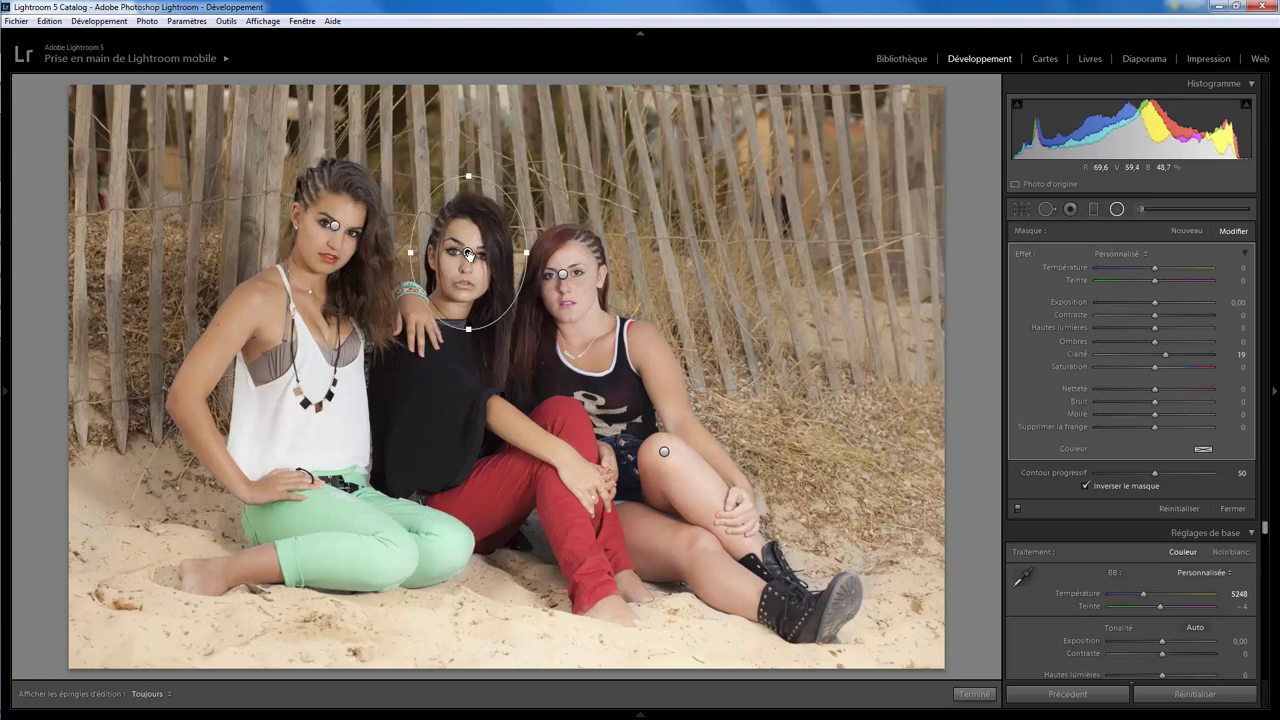
left_click_drag(466, 270, 466, 281)
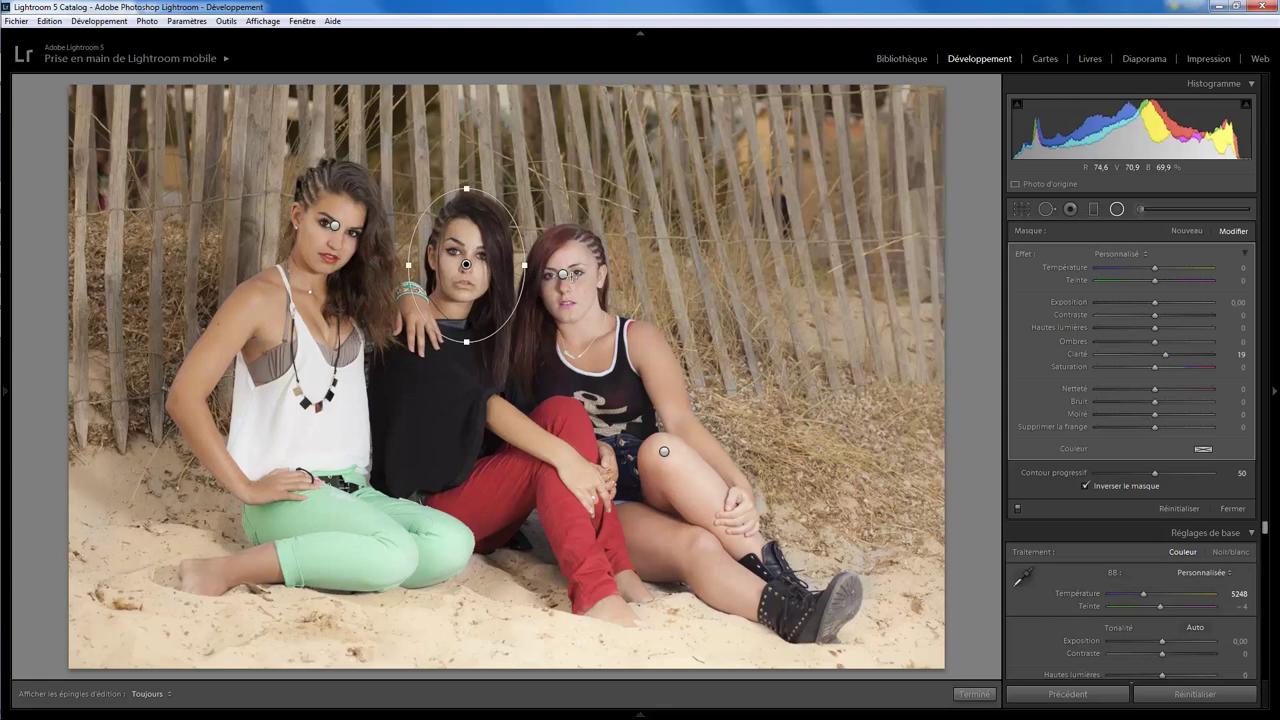
left_click_drag(565, 273, 565, 288)
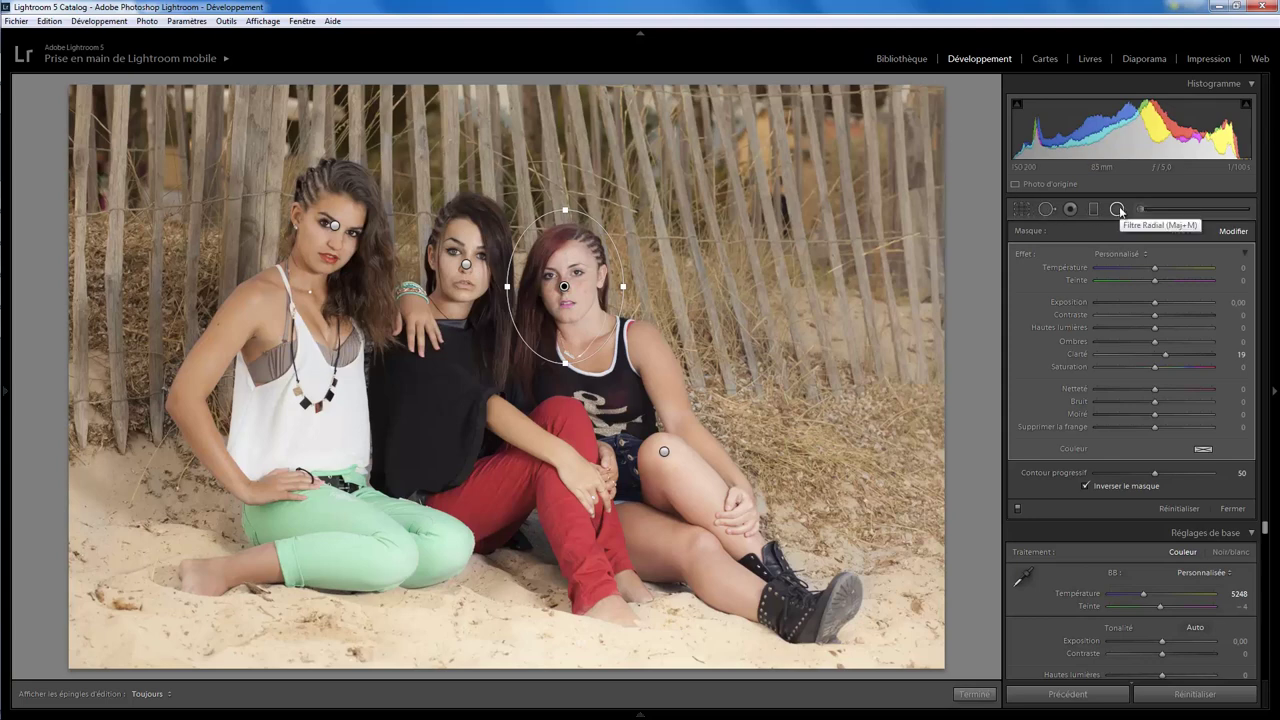
- Add a new radial filter on the right girl's face with Temperature 17 and Highlights 27
left_click(1118, 209)
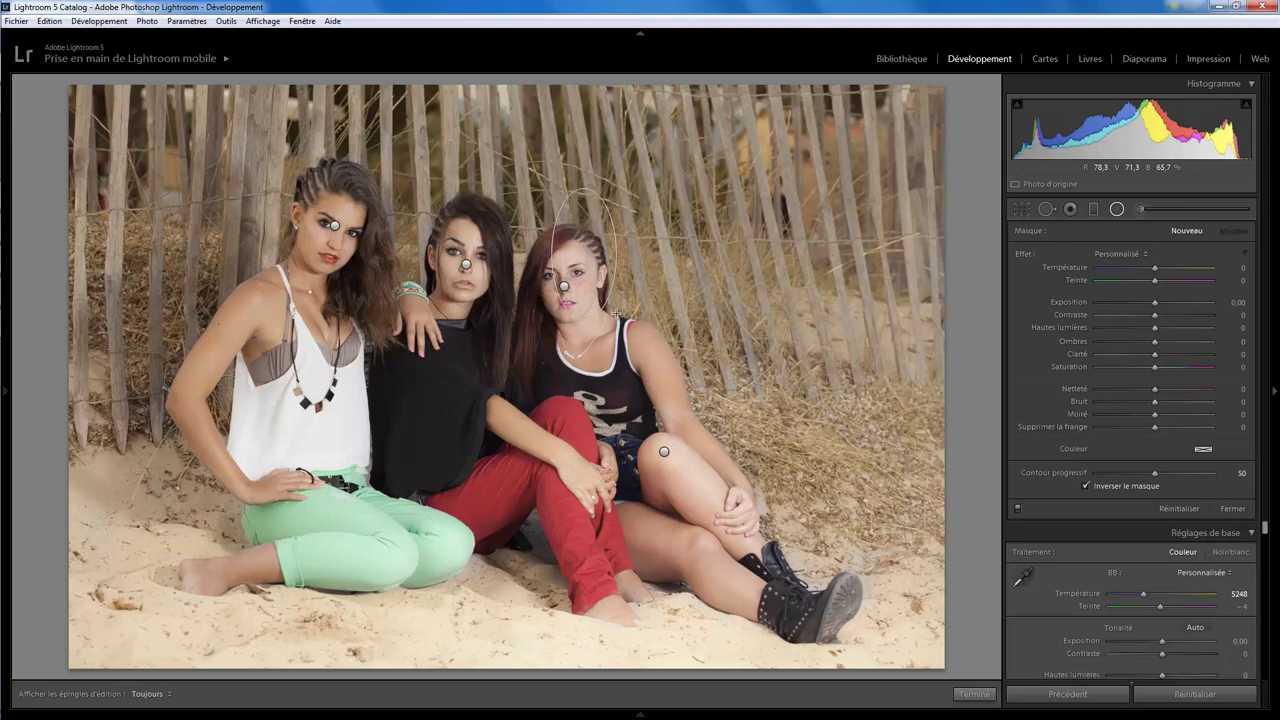
left_click_drag(611, 308, 617, 316)
left_click_drag(592, 270, 591, 278)
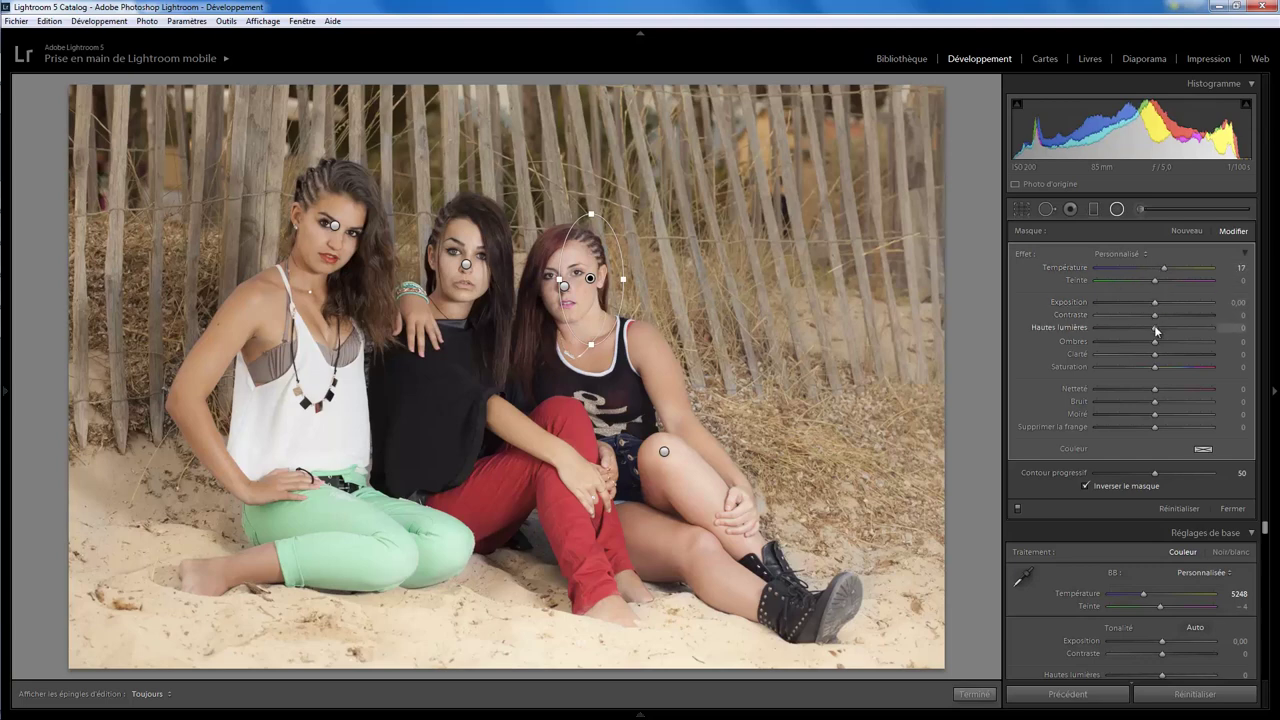
mouse_move(1155, 332)
left_mouse_down()
mouse_move(1192, 332)
mouse_move(1173, 331)
left_mouse_up()
- Duplicate it onto the middle and left faces, rotating the left copy to match her tilted head
right_click(592, 279)
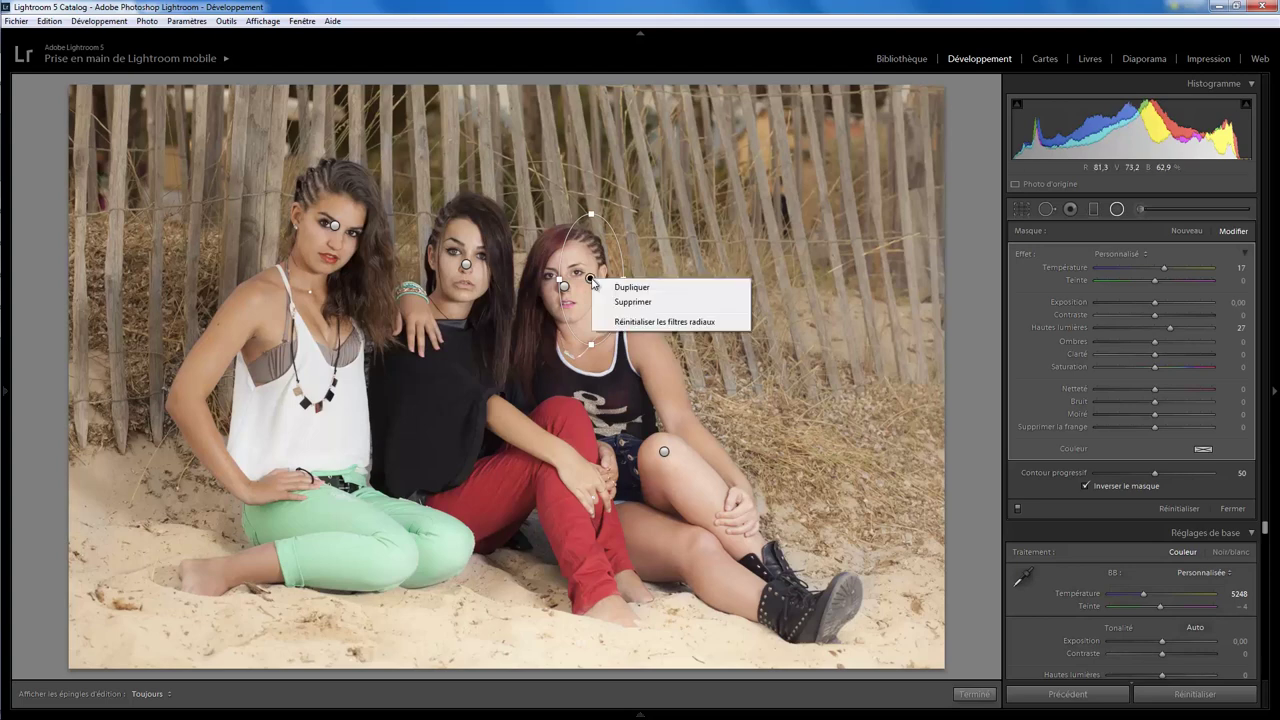
left_click(618, 285)
left_click_drag(590, 279, 489, 260)
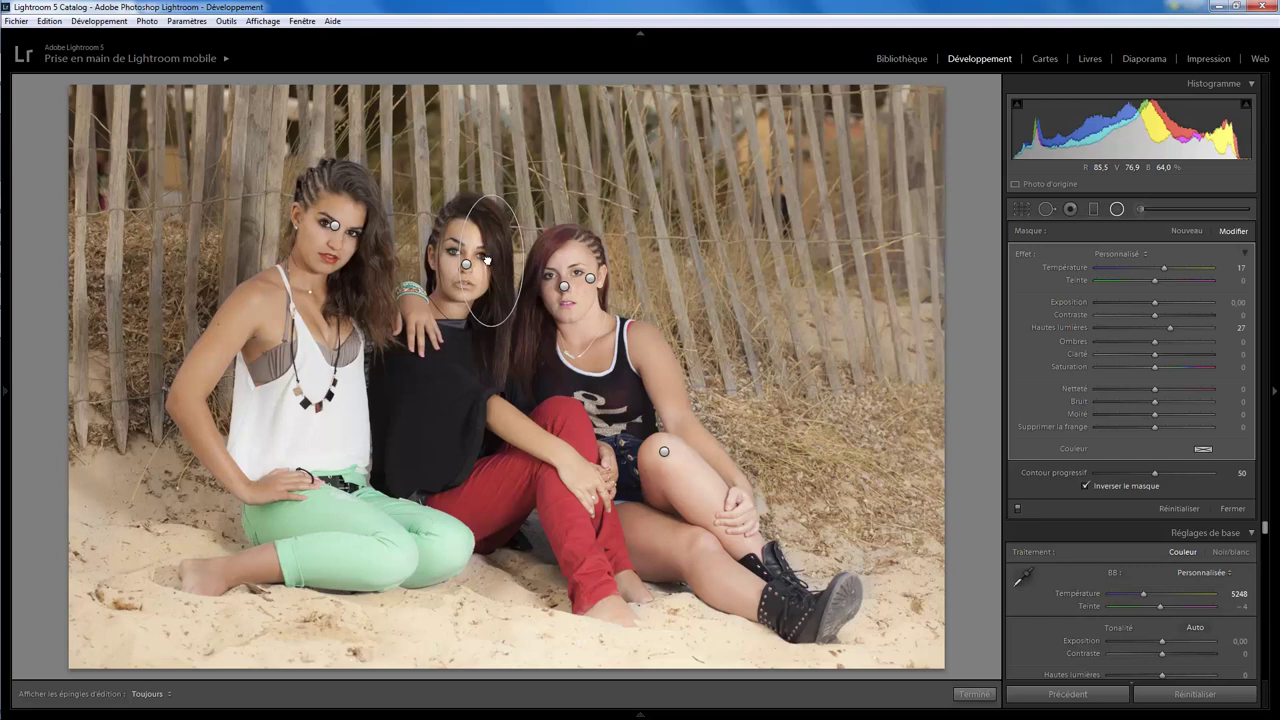
right_click(489, 262)
left_click(528, 271)
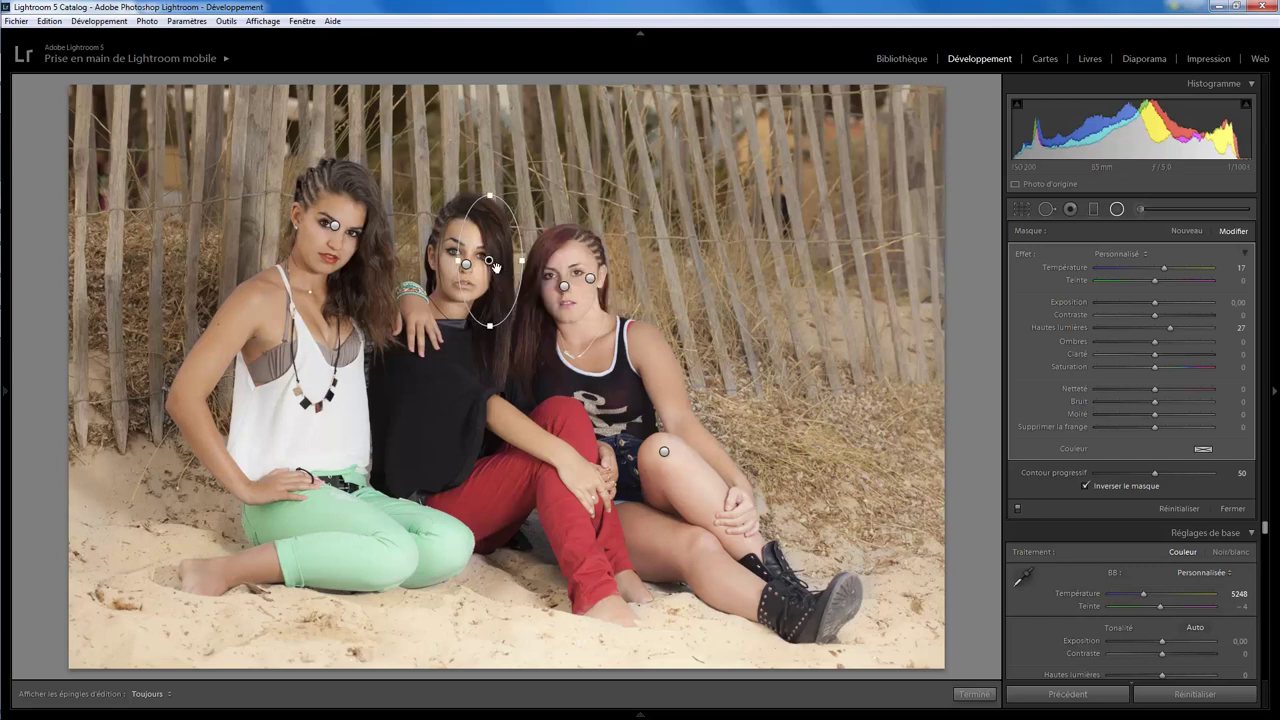
left_click_drag(489, 262, 355, 235)
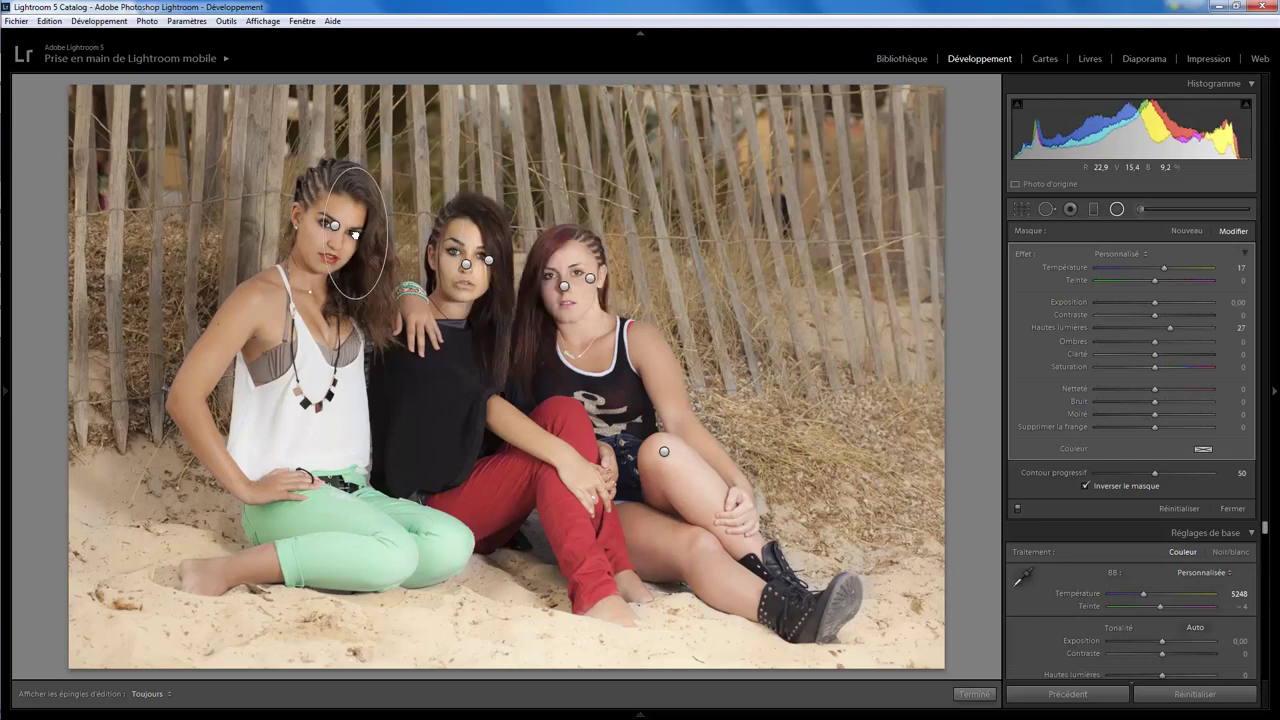
left_click_drag(344, 174, 370, 172)
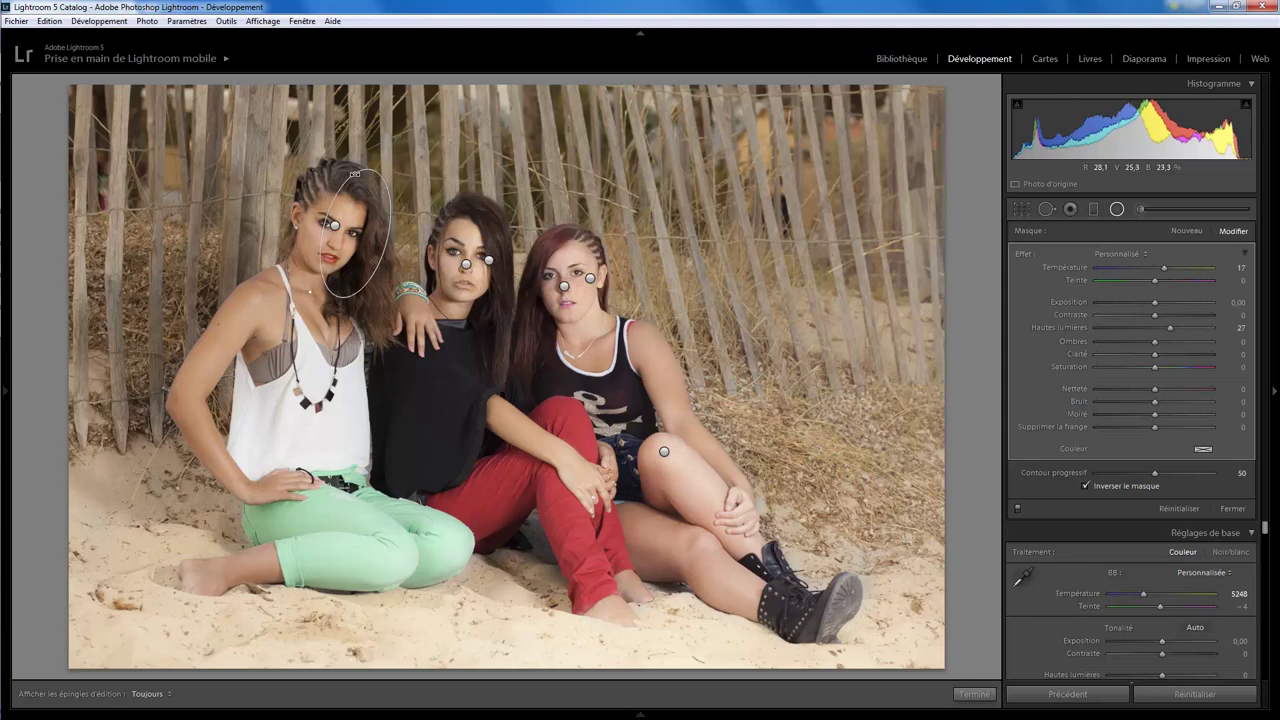
left_click_drag(356, 233, 366, 233)
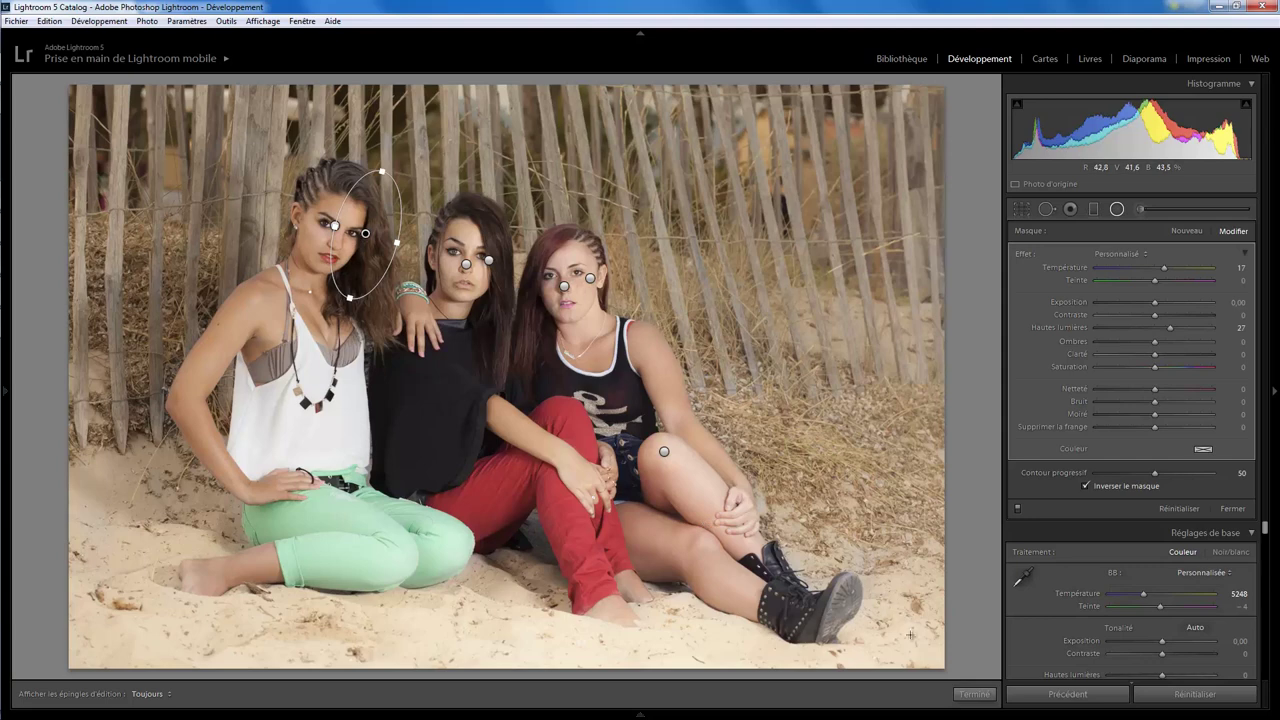
left_click(974, 694)
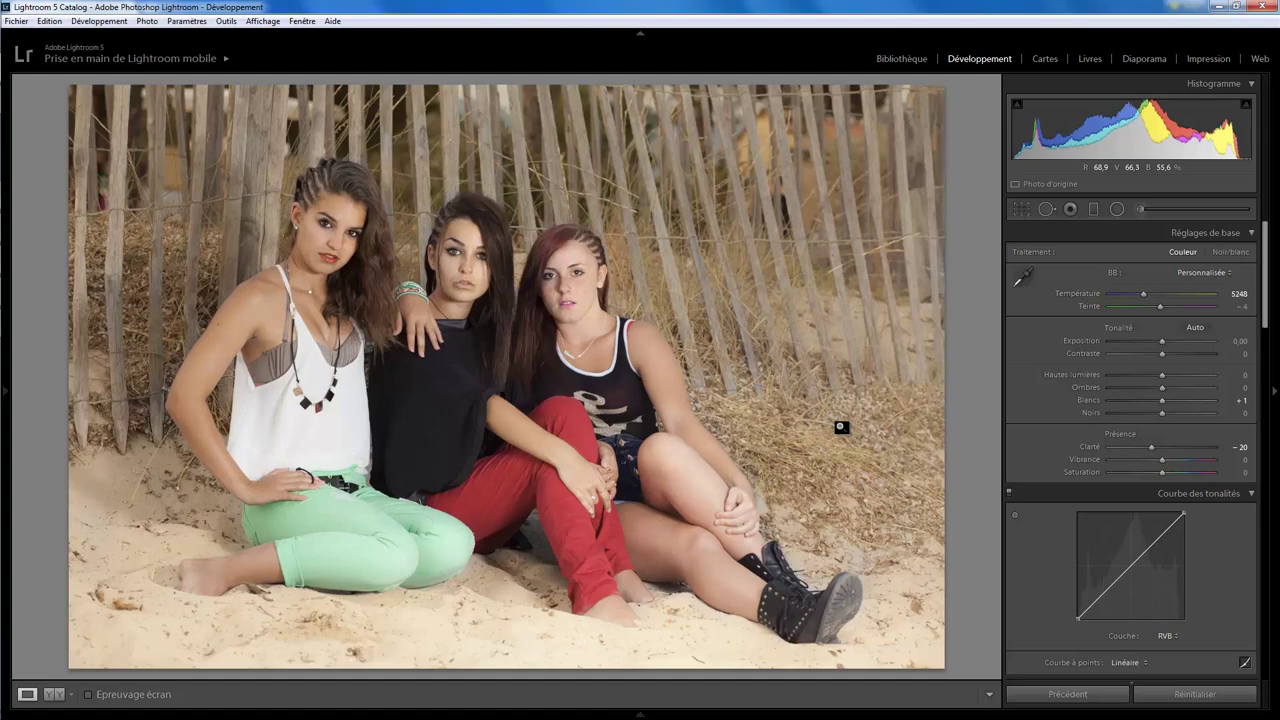
- Zoom to 1:1 on the girls' faces and select the Spot Removal brush at size 26
left_click(475, 278)
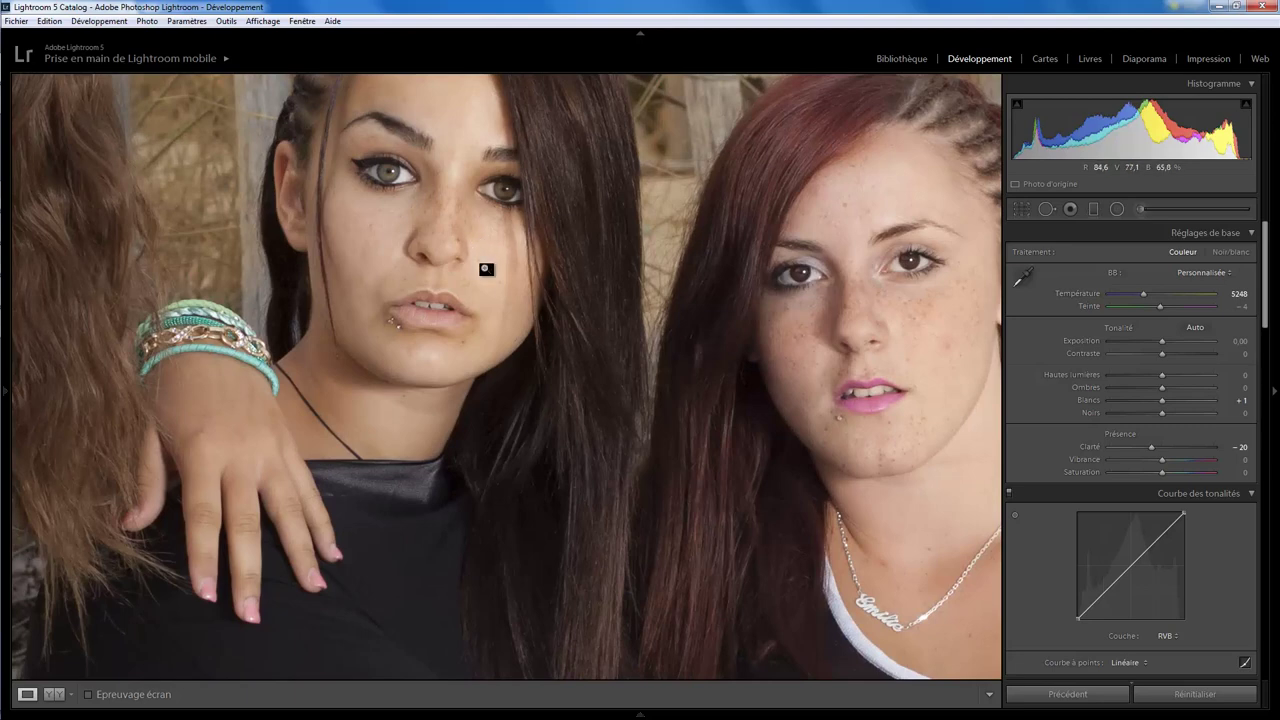
left_click(486, 269)
left_click(472, 298)
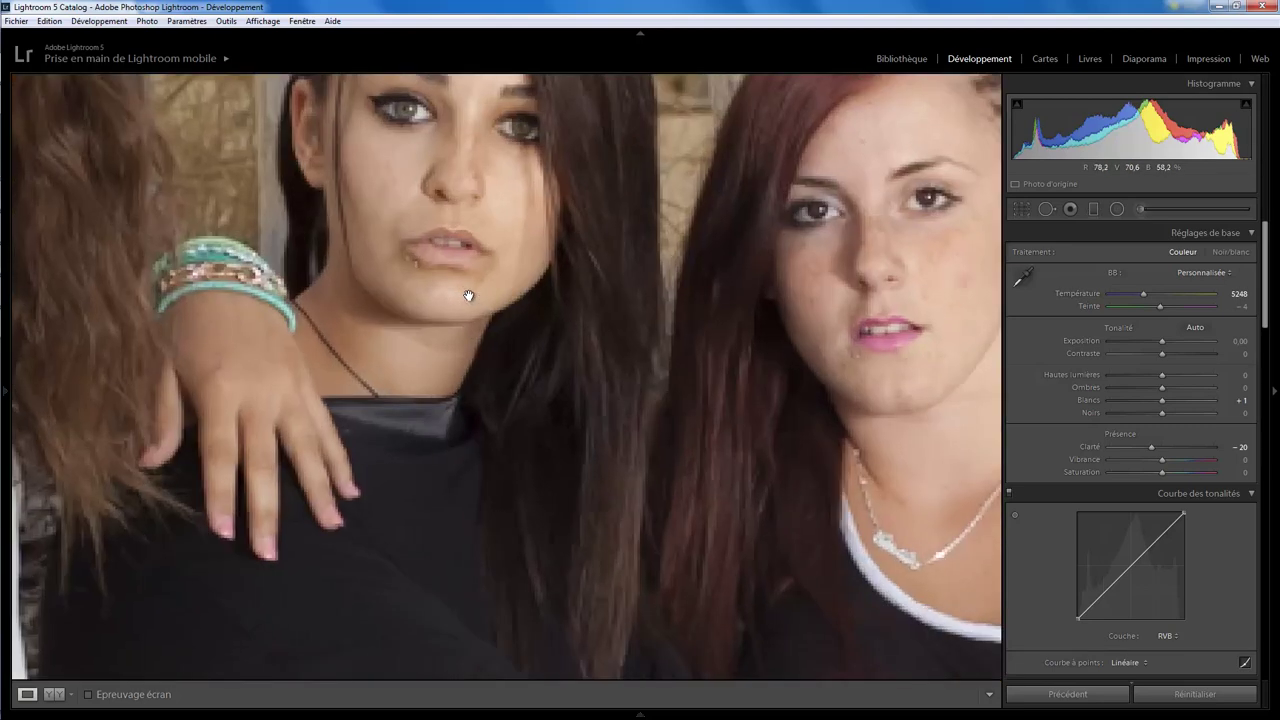
left_click(1046, 209)
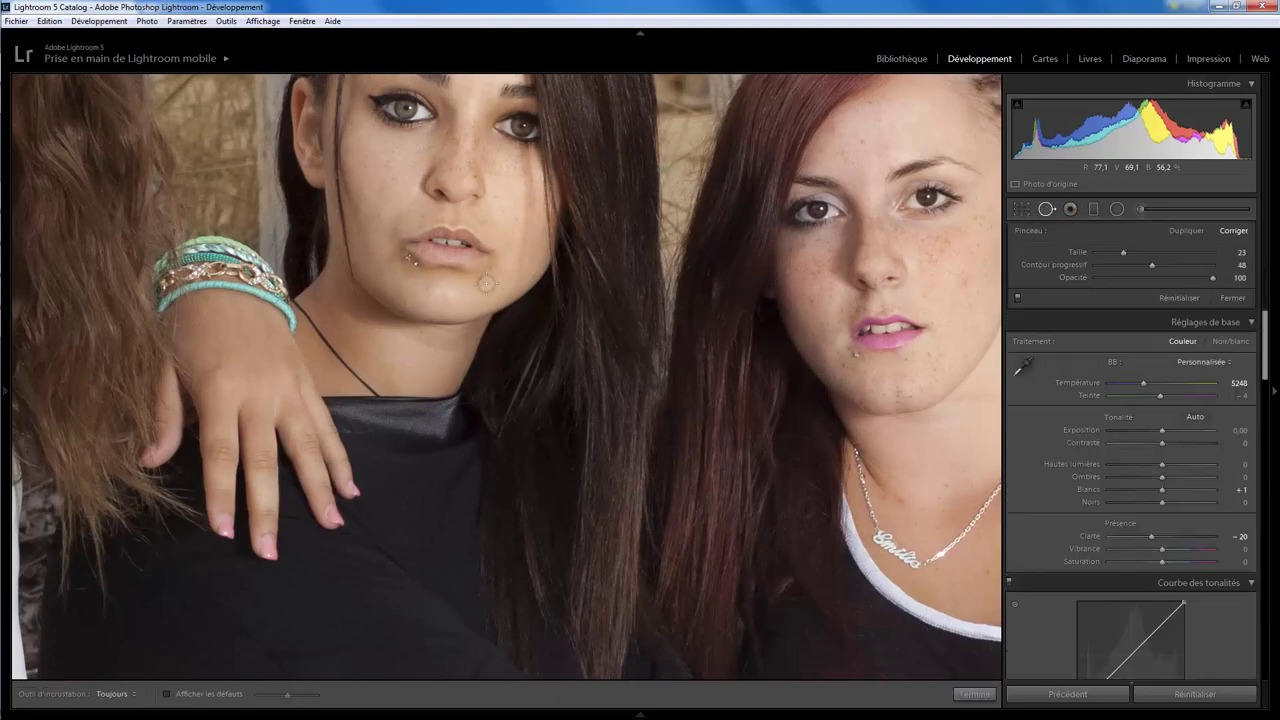
scroll(445, 293, "up", 1)
- Heal the middle girl's chin blemish from a new source area at opacity 60
left_click(445, 293)
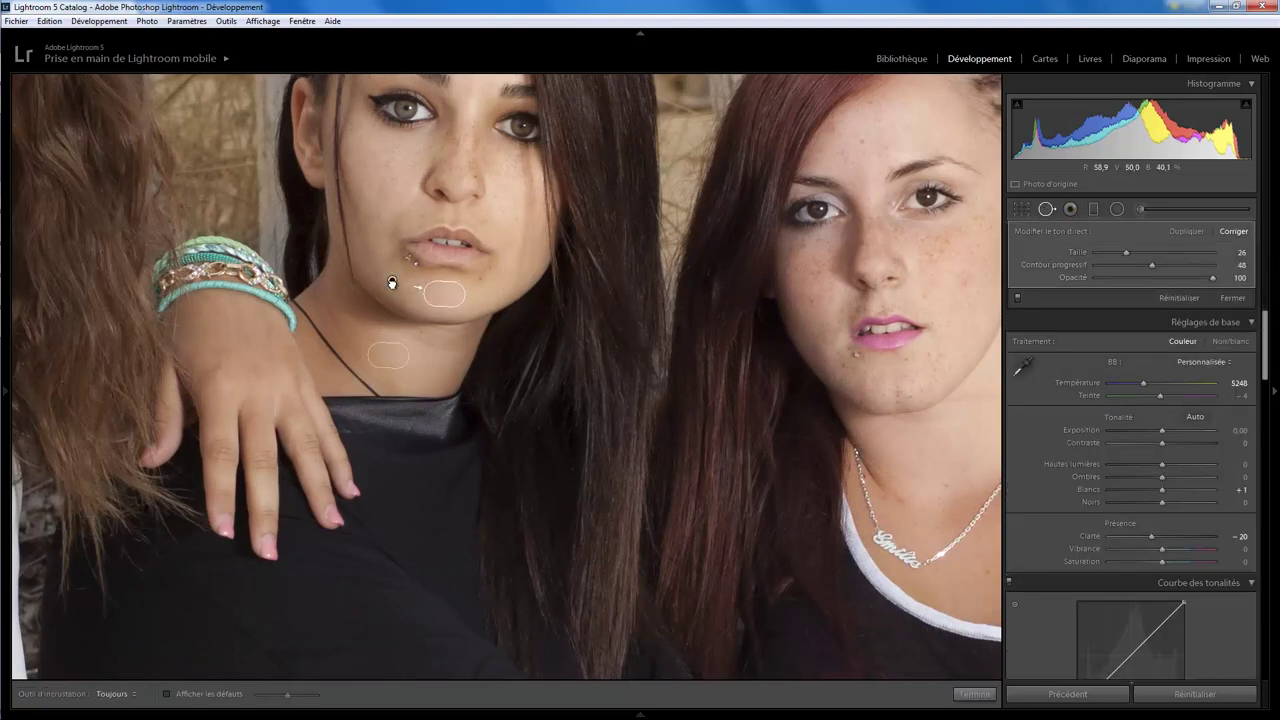
left_click(391, 283)
left_click_drag(1212, 279, 1024, 297)
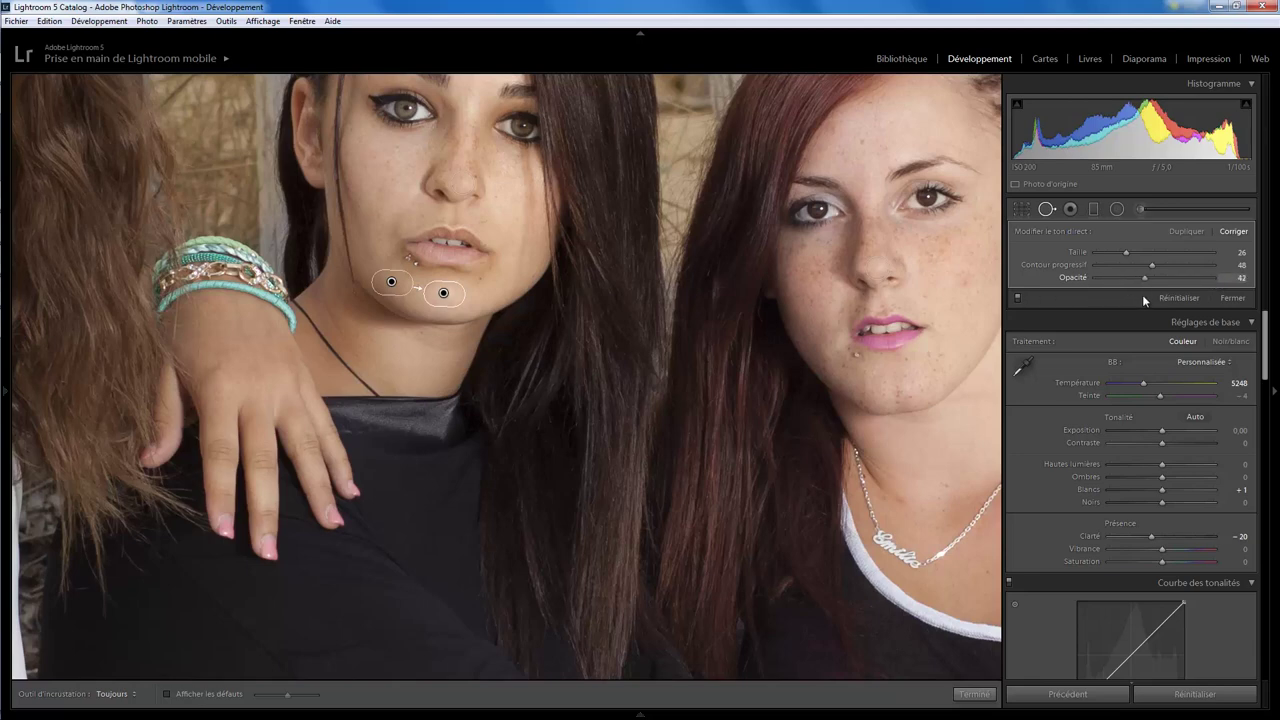
left_click(973, 693)
- Fit the whole portrait in view and toggle between the original and edited versions with backslash
left_click(450, 313)
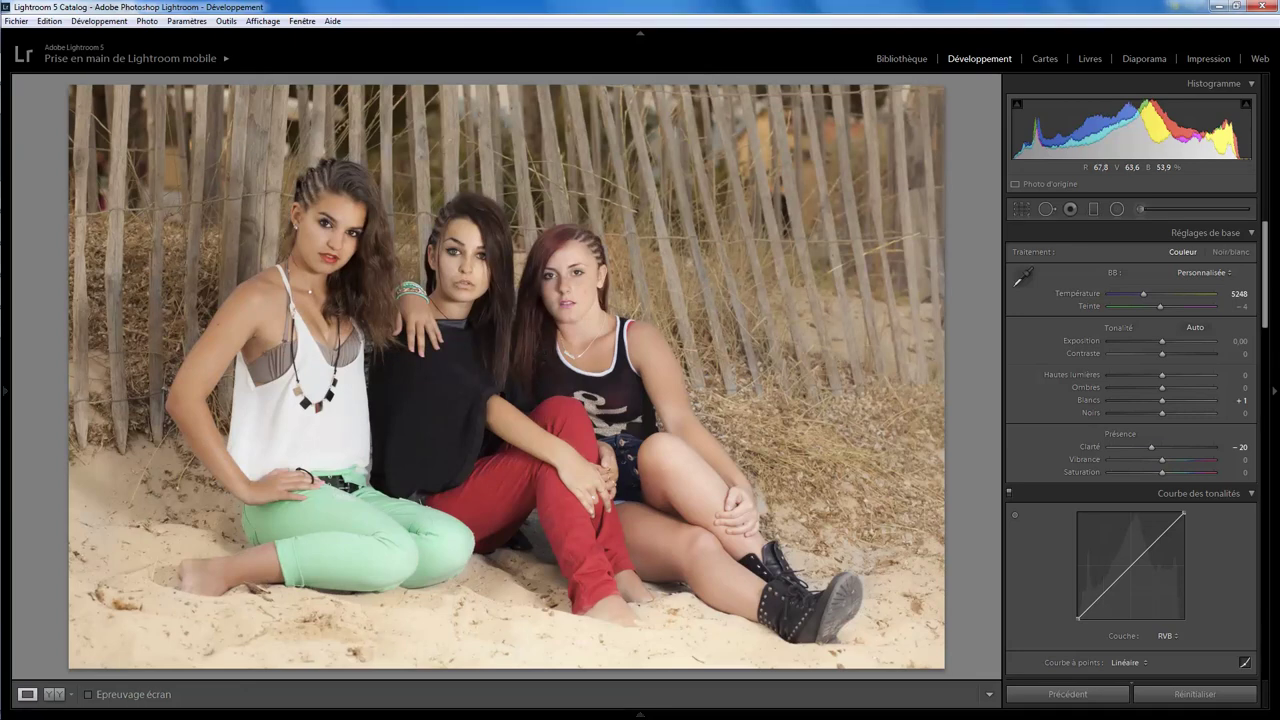
key("backslash")
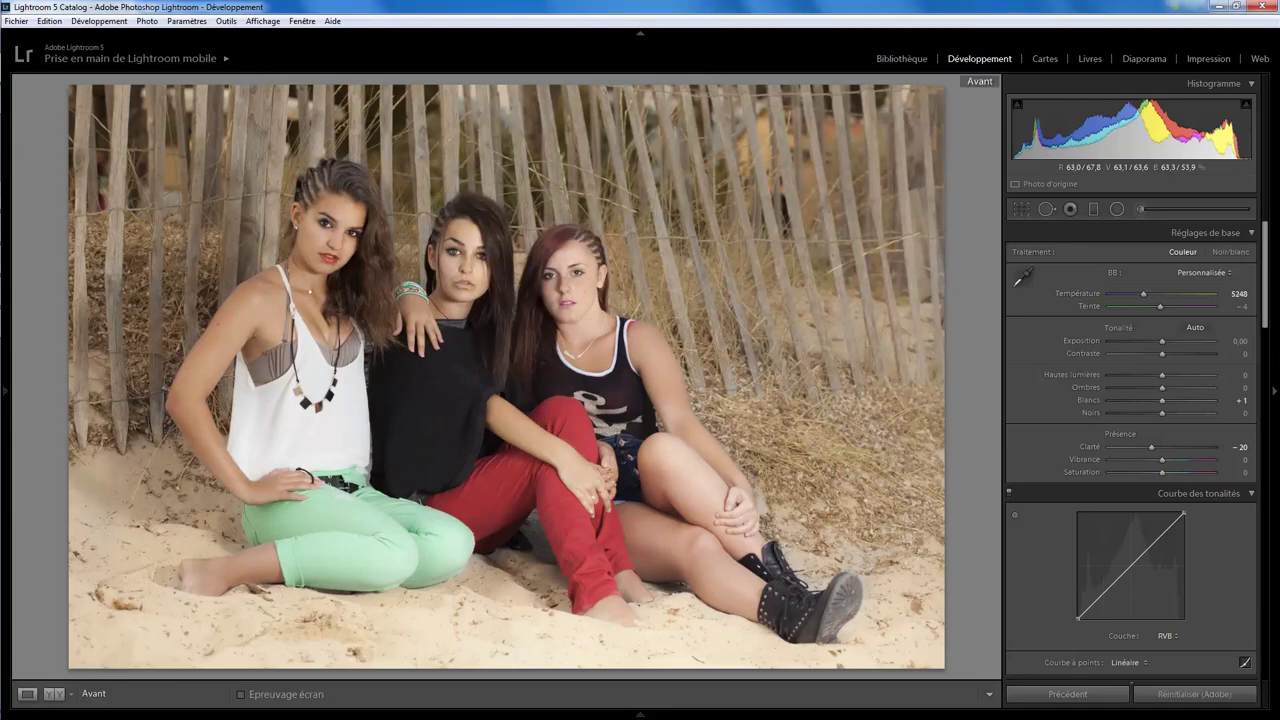
key("backslash")
key("backslash")
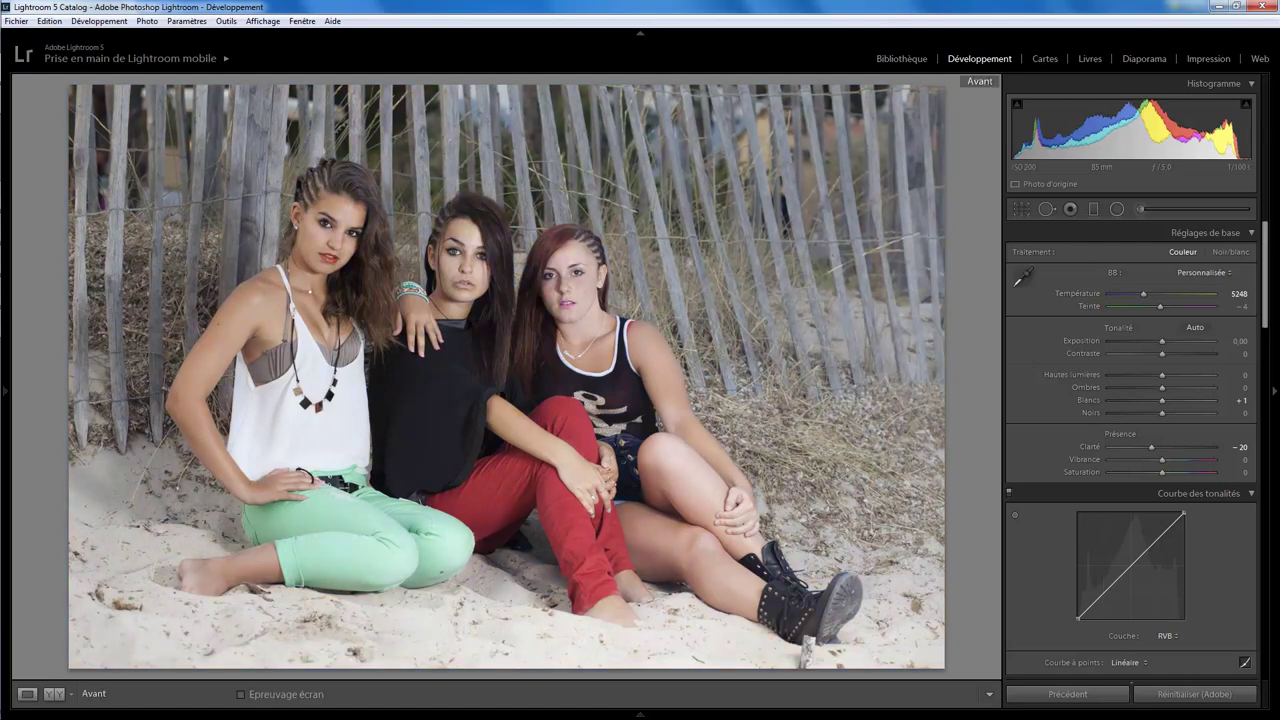
key("backslash")
key("backslash")
key("backslash")
key("backslash")
key("backslash")
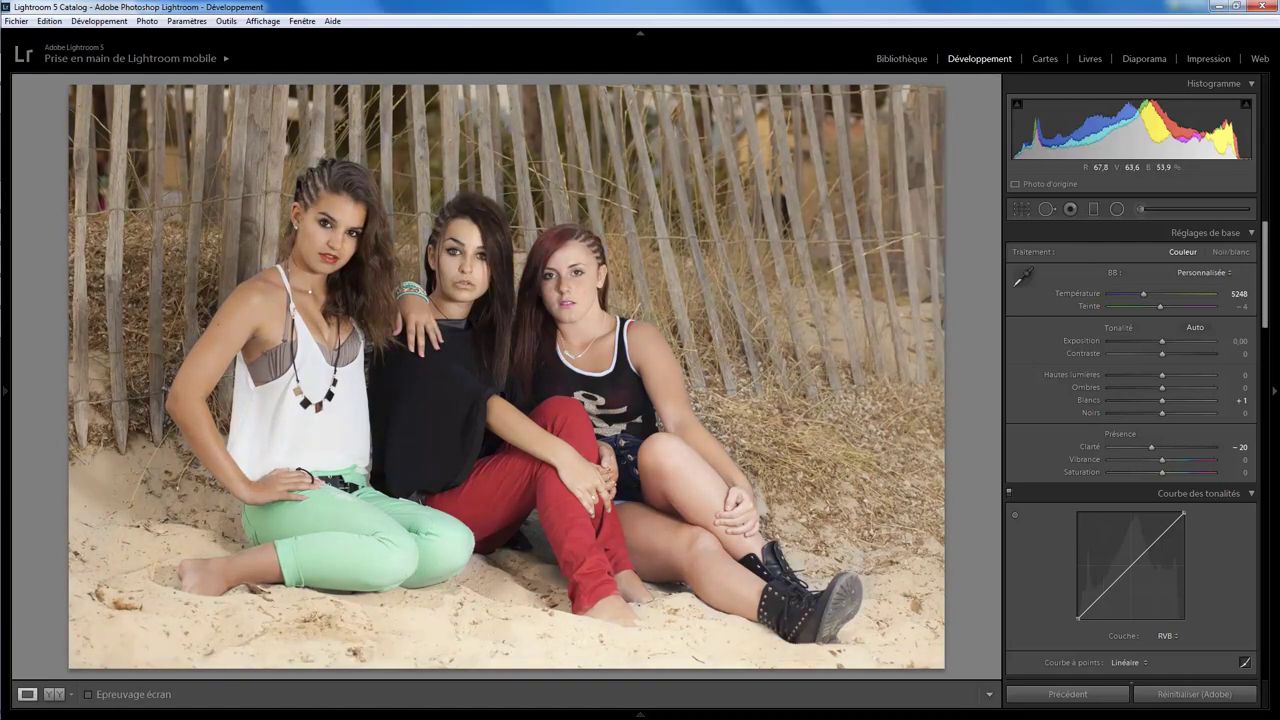
key("backslash")
key("backslash")
key("backslash")
key("backslash")
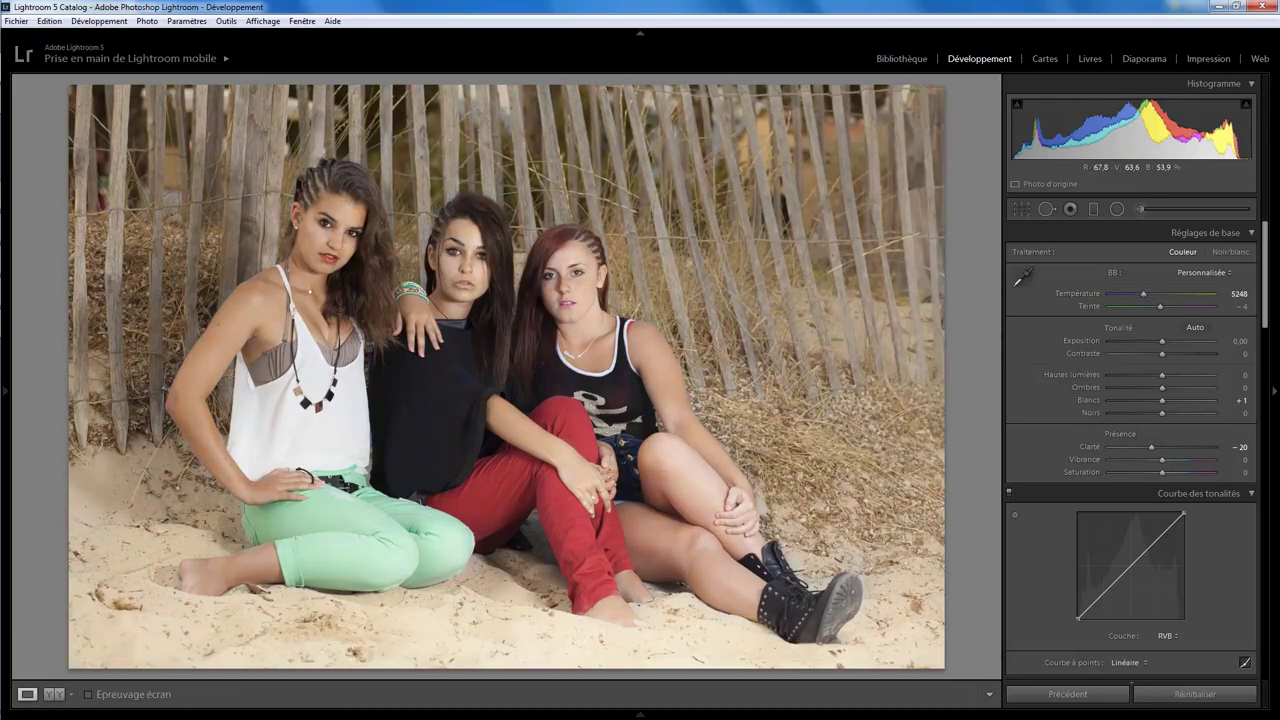